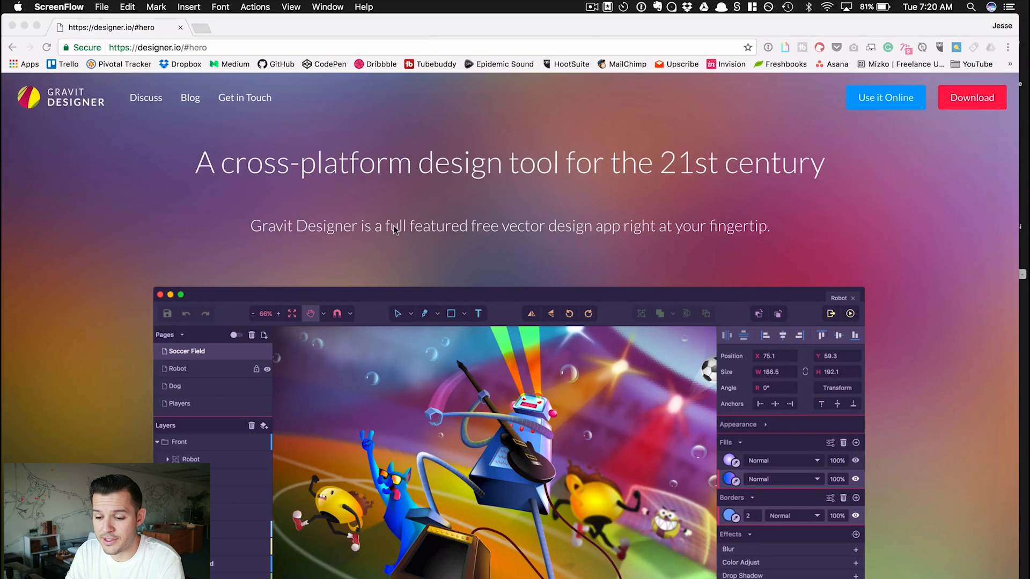
# Examine the Gravit Designer website's sections on uses, interface, features, download platforms and community
pyautogui.click(456, 229)
pyautogui.moveTo(456, 229); pyautogui.dragTo(547, 226)
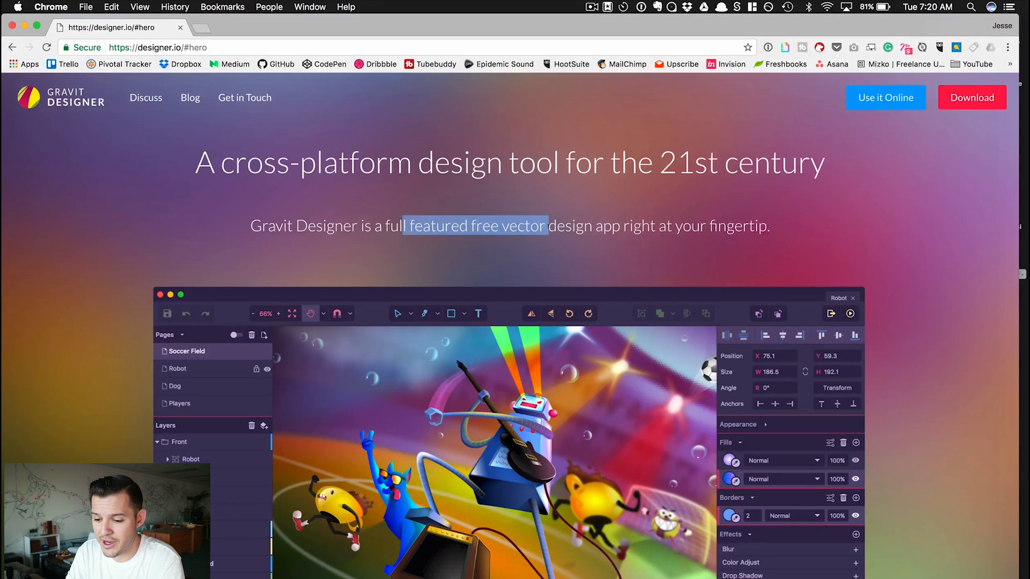
pyautogui.click(547, 226)
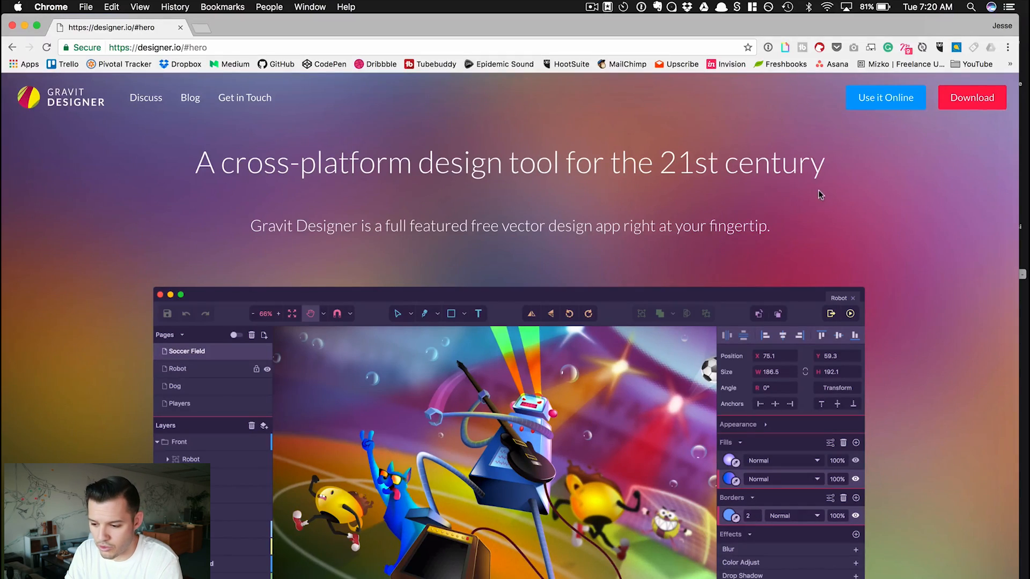
pyautogui.scroll(-3, 818, 190)
pyautogui.scroll(3, 818, 195)
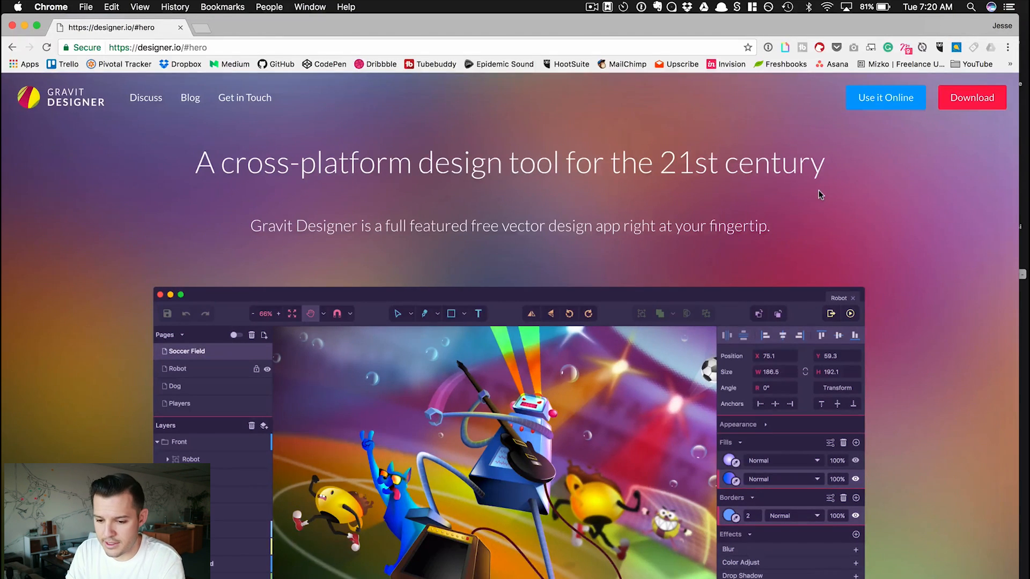
pyautogui.scroll(-3, 819, 191)
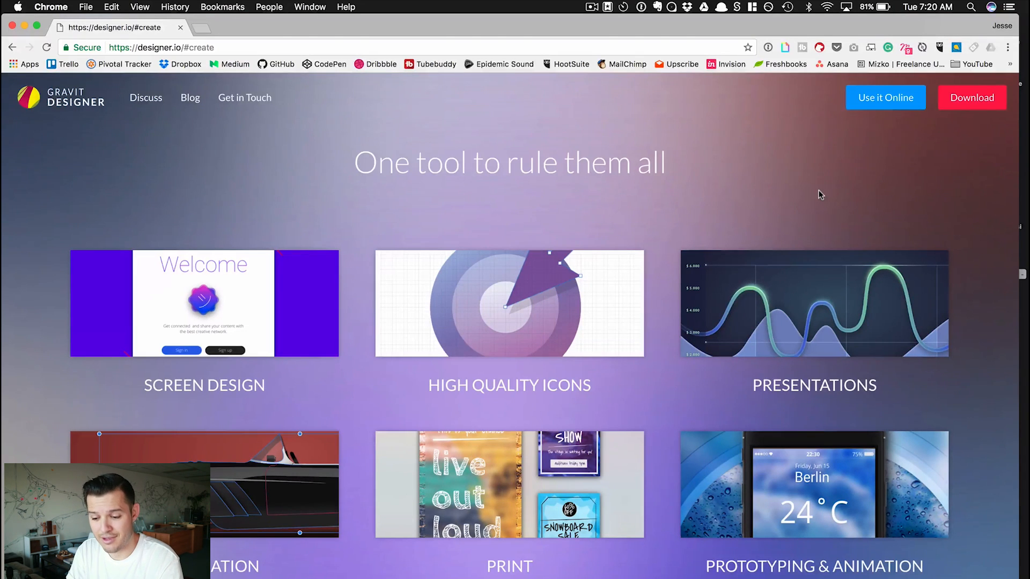
pyautogui.scroll(-1, 619, 336)
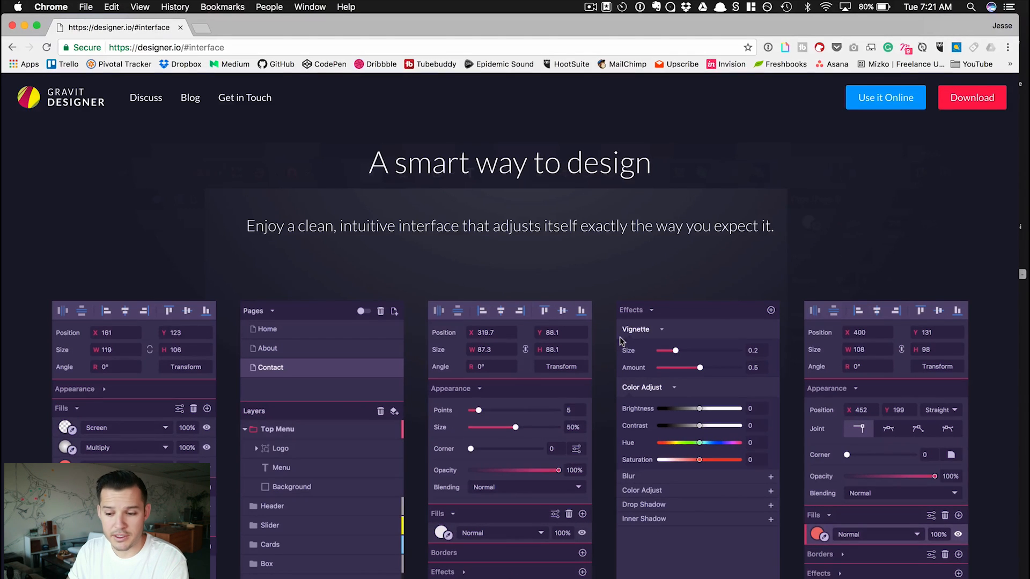
pyautogui.scroll(-1, 619, 348)
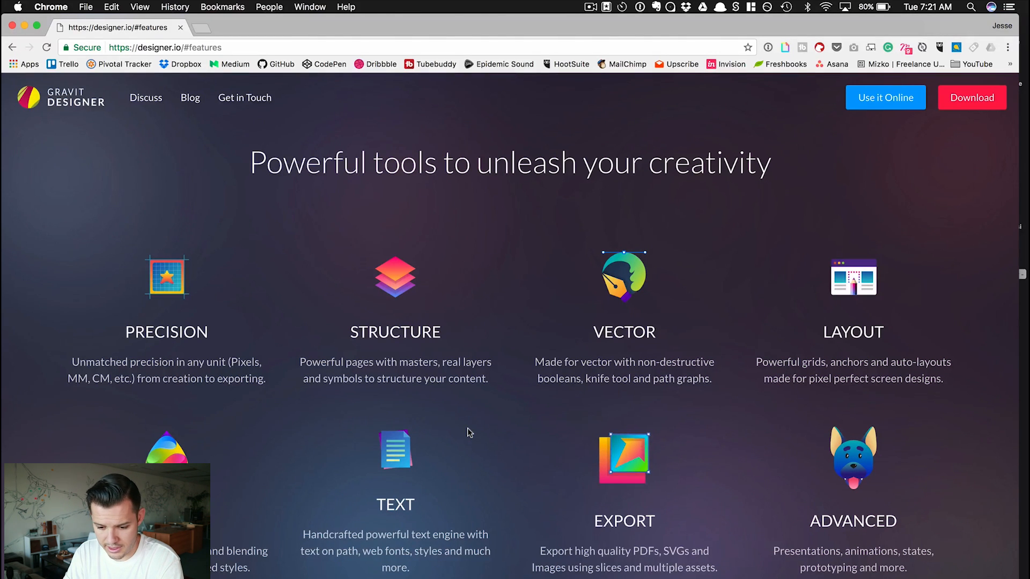
pyautogui.scroll(-3, 470, 433)
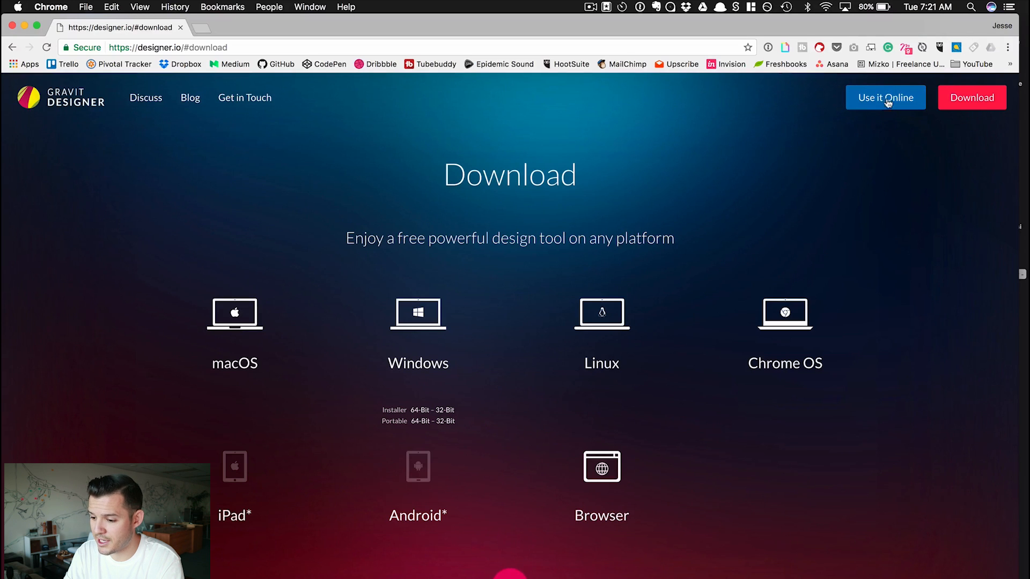
pyautogui.scroll(-2, 779, 308)
pyautogui.scroll(-1, 779, 309)
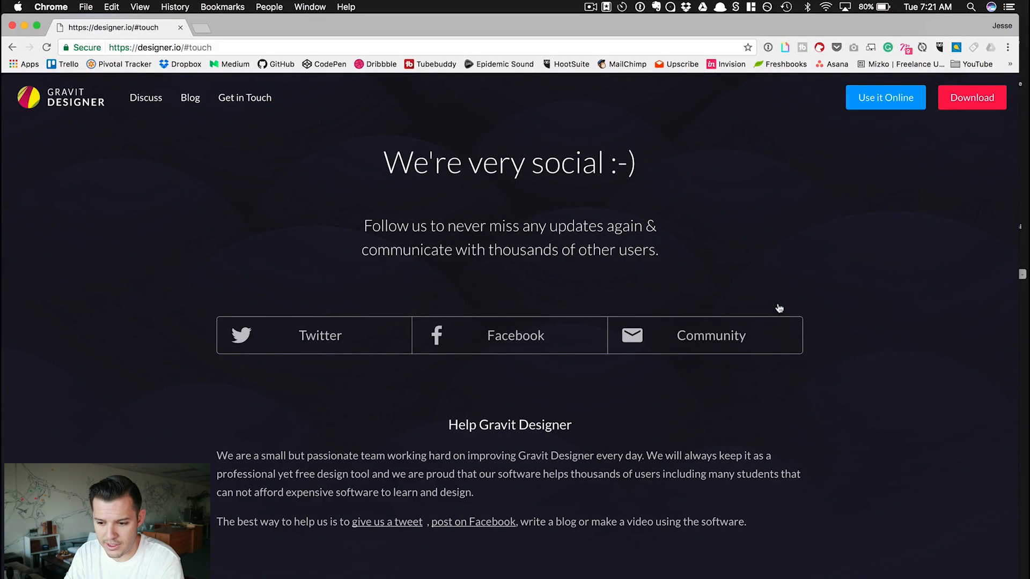
pyautogui.scroll(2, 779, 308)
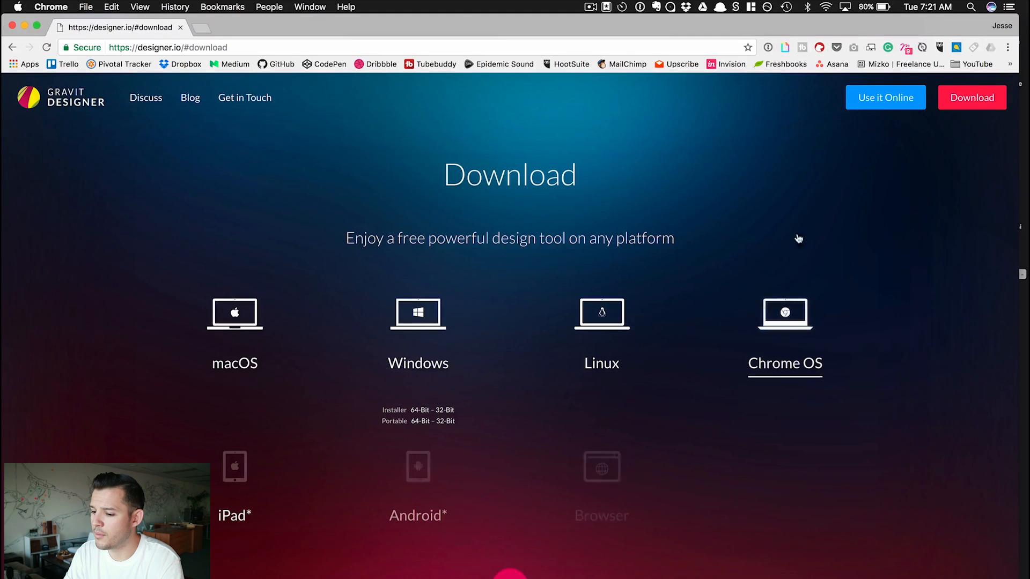
# Open the online version of Gravit Designer and create a new iPhone 6 Plus document
pyautogui.click(887, 98)
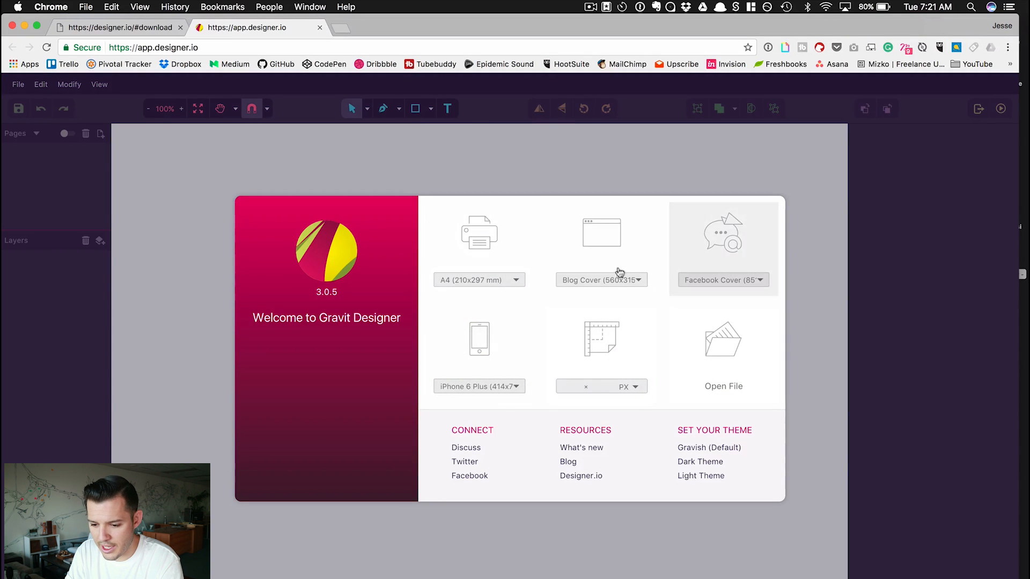
pyautogui.click(489, 350)
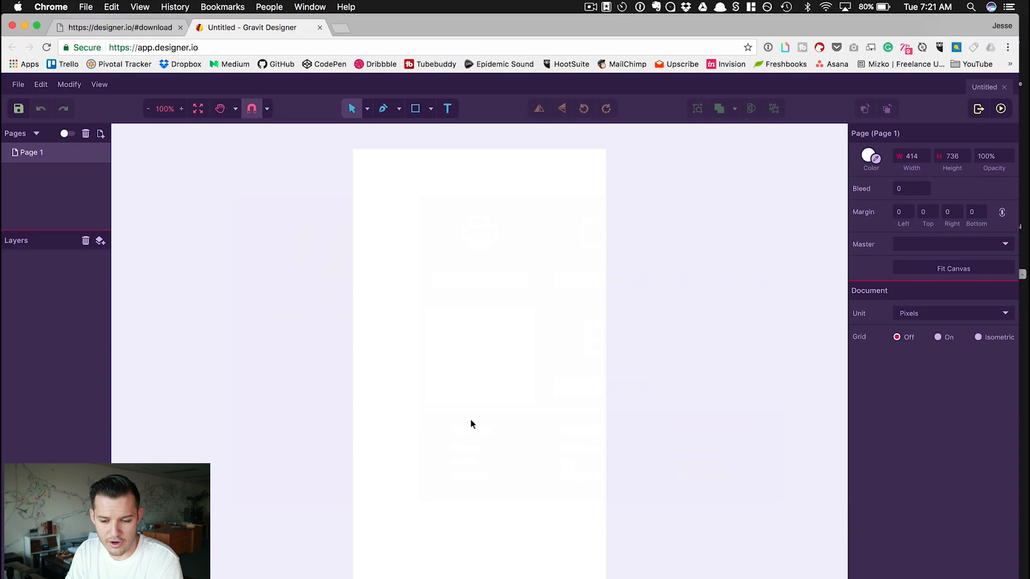
# Switch from the browser version to the GravitDesigner desktop app with its blank 414 × 736 px page
pyautogui.press('super+Tab')
pyautogui.press('super+Tab')
pyautogui.press('super+Tab')
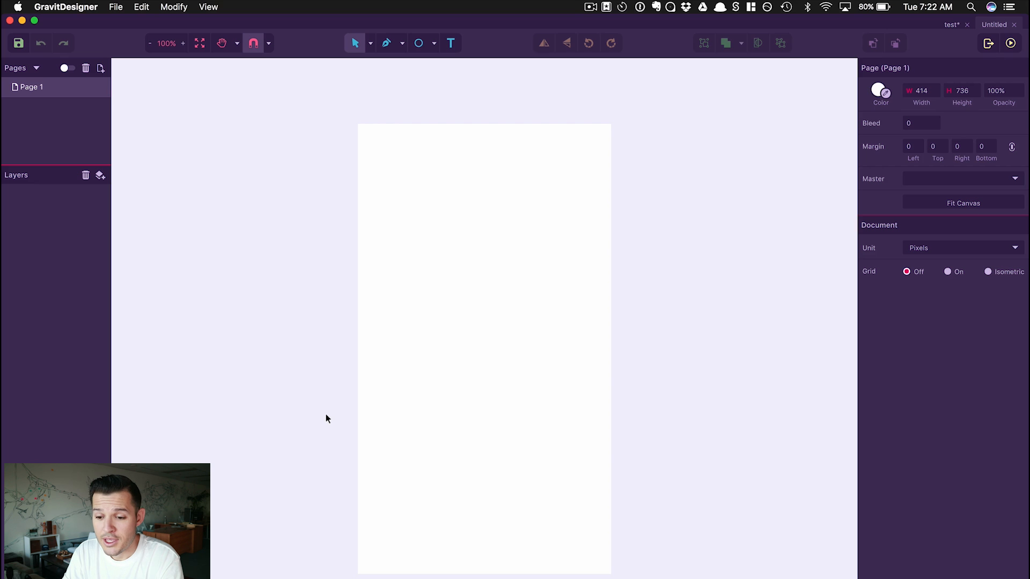
pyautogui.press('super+Tab')
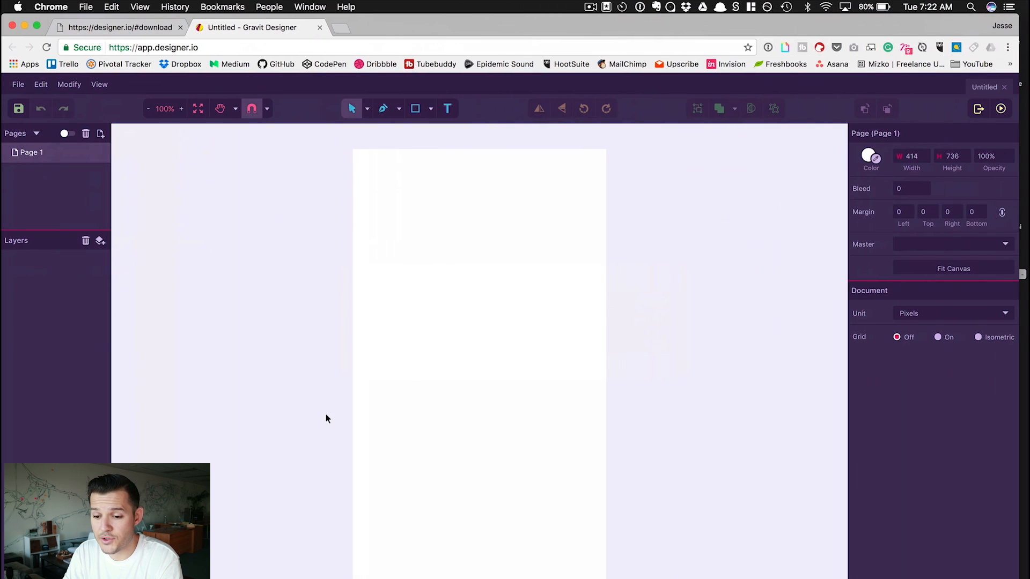
pyautogui.press('super+Tab')
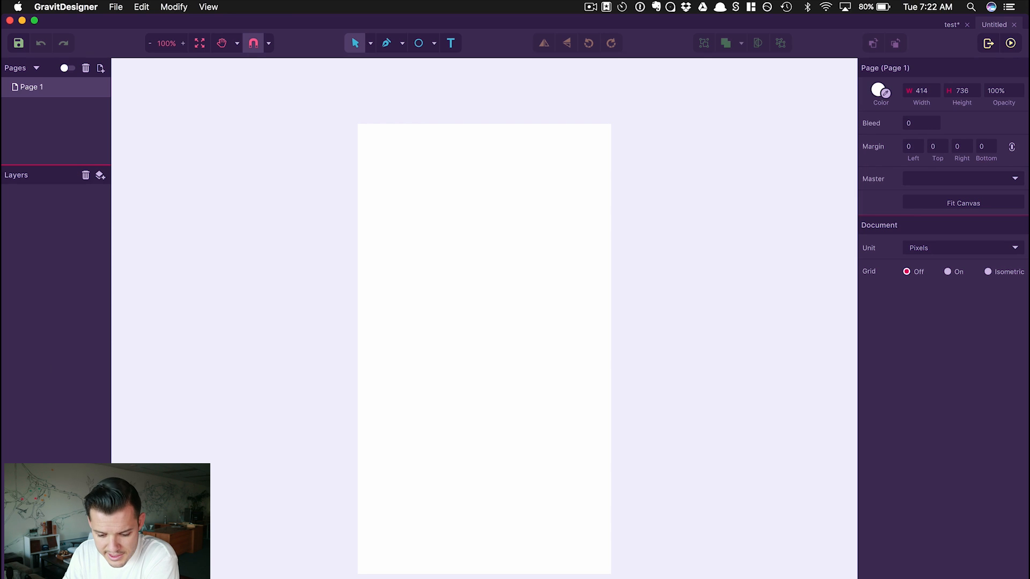
pyautogui.press('super+v')
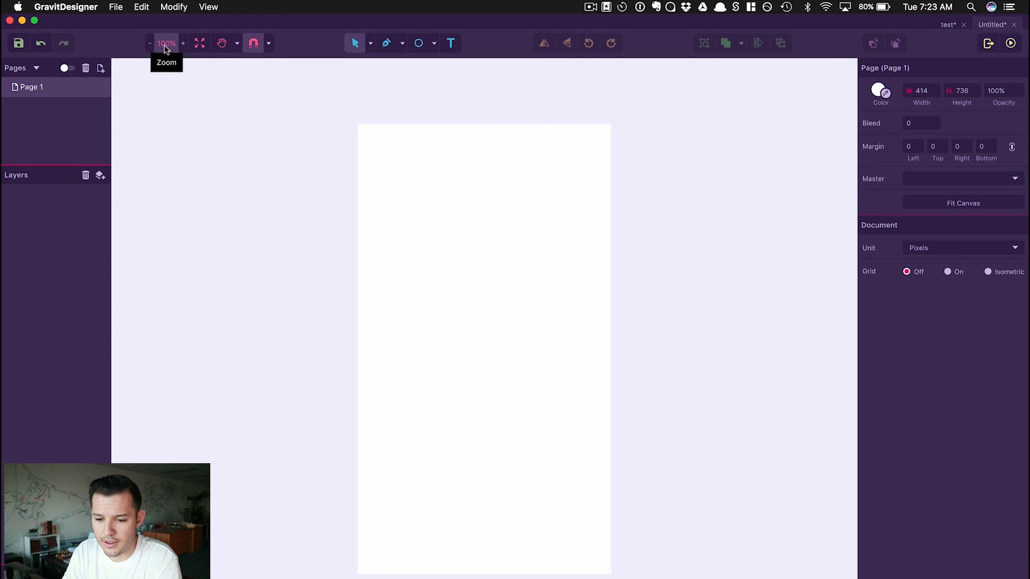
# Fit the page to the view and examine the pan, zoom, snapping, grid and guide line options
pyautogui.click(199, 44)
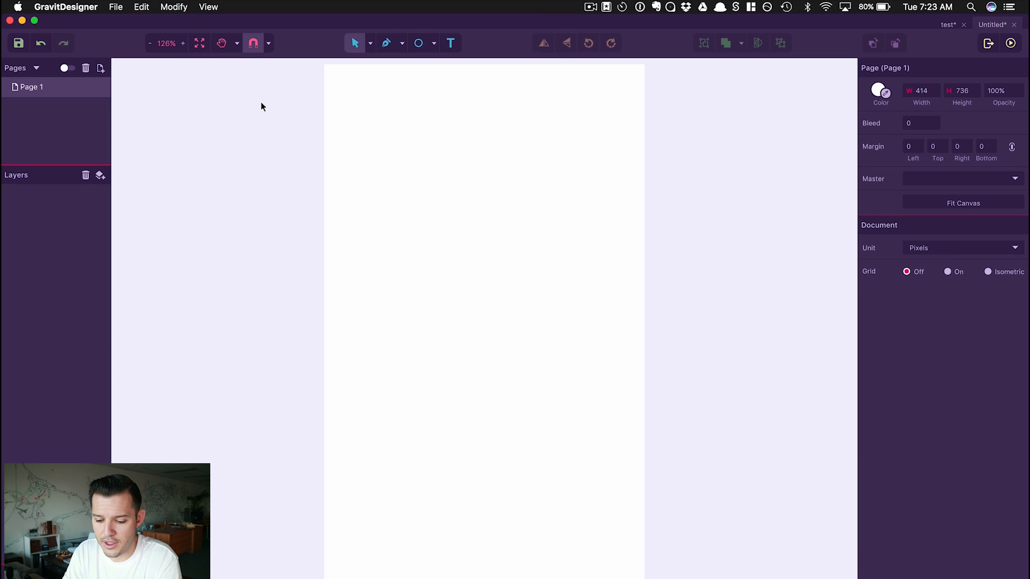
pyautogui.click(236, 43)
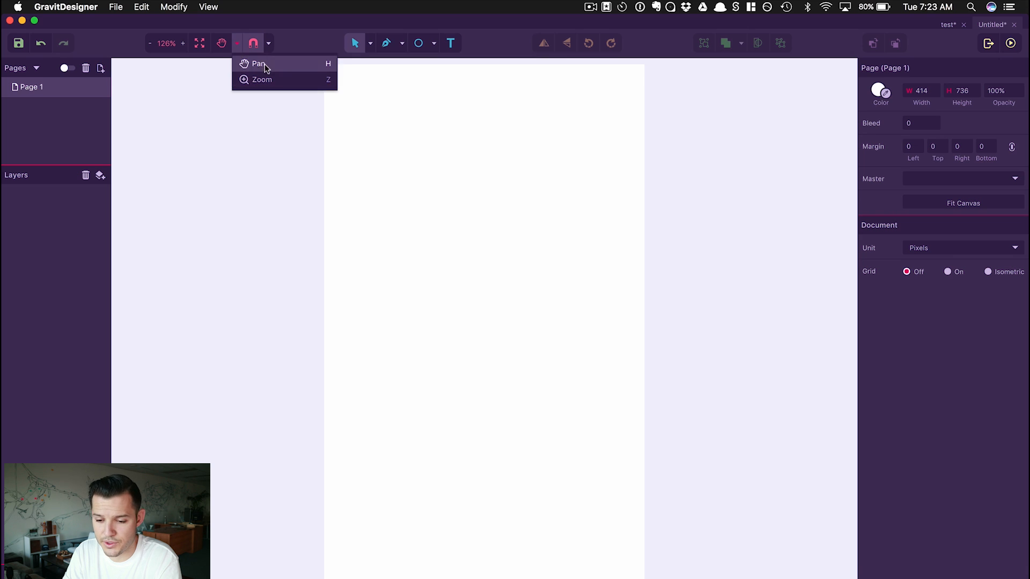
pyautogui.click(269, 43)
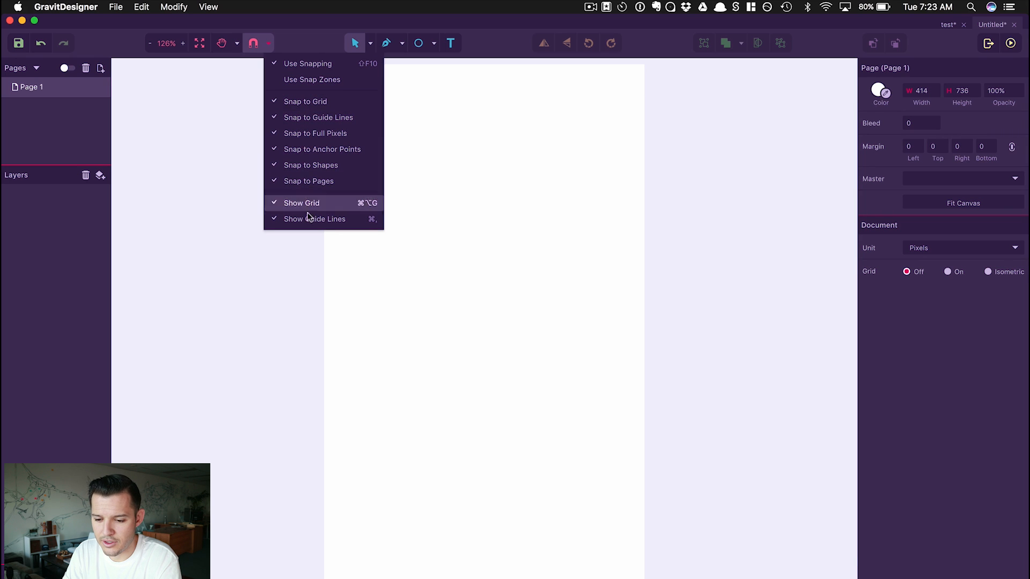
pyautogui.click(452, 112)
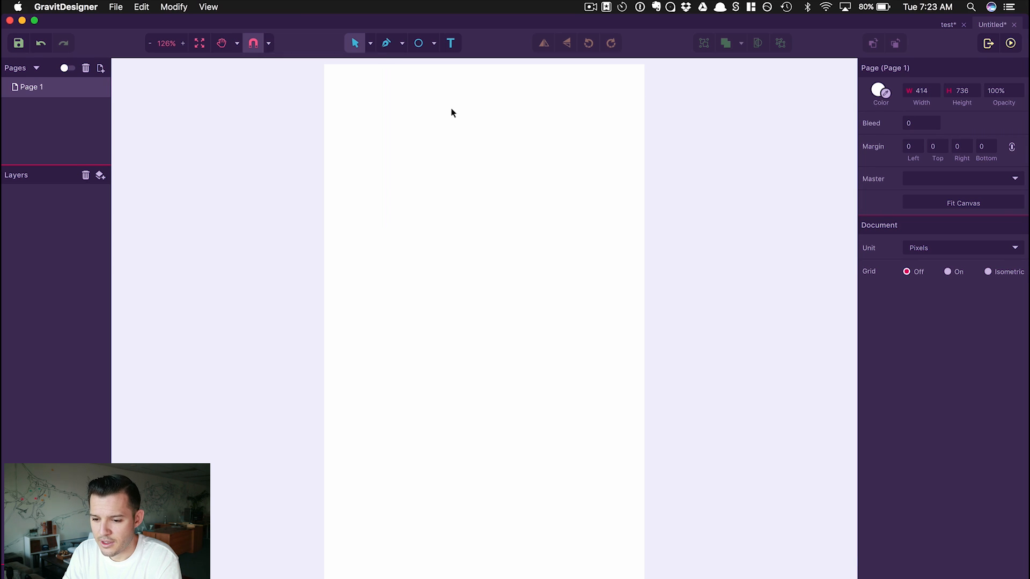
pyautogui.click(269, 43)
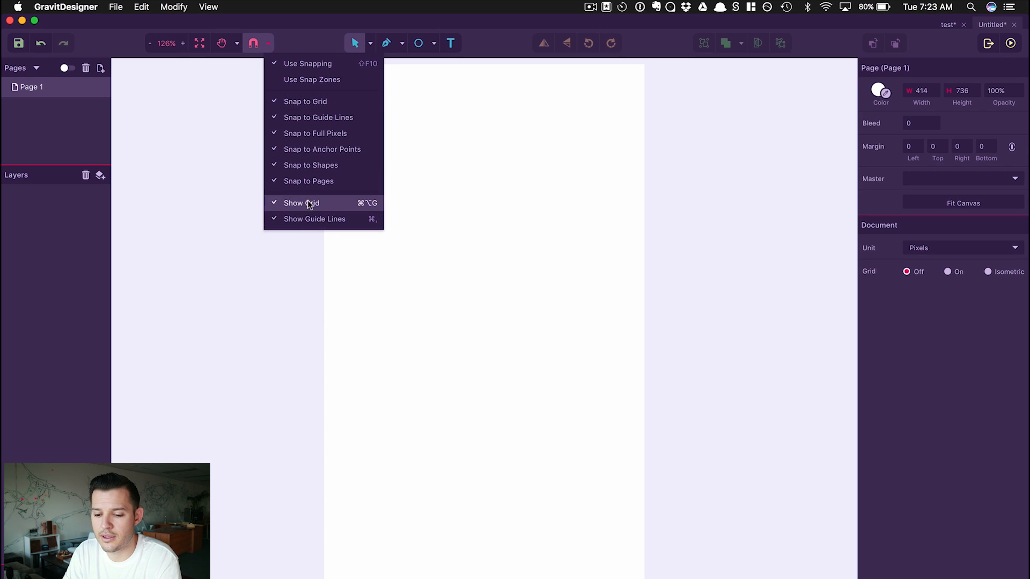
pyautogui.click(435, 160)
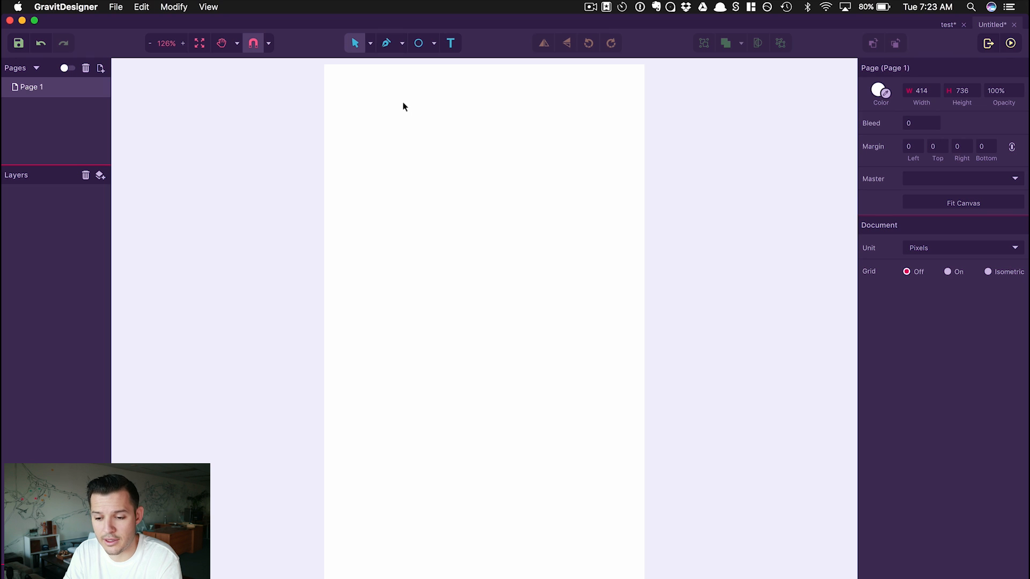
# Try the Layer tool on the page and examine the available selection, path and shape tools
pyautogui.click(371, 44)
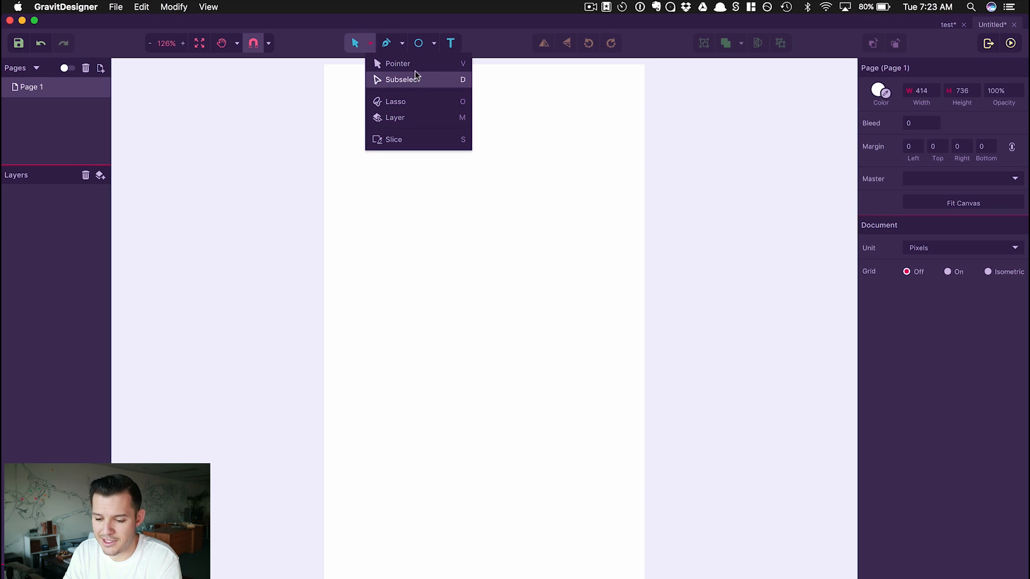
pyautogui.click(402, 117)
pyautogui.moveTo(337, 198); pyautogui.dragTo(413, 263)
pyautogui.click(369, 45)
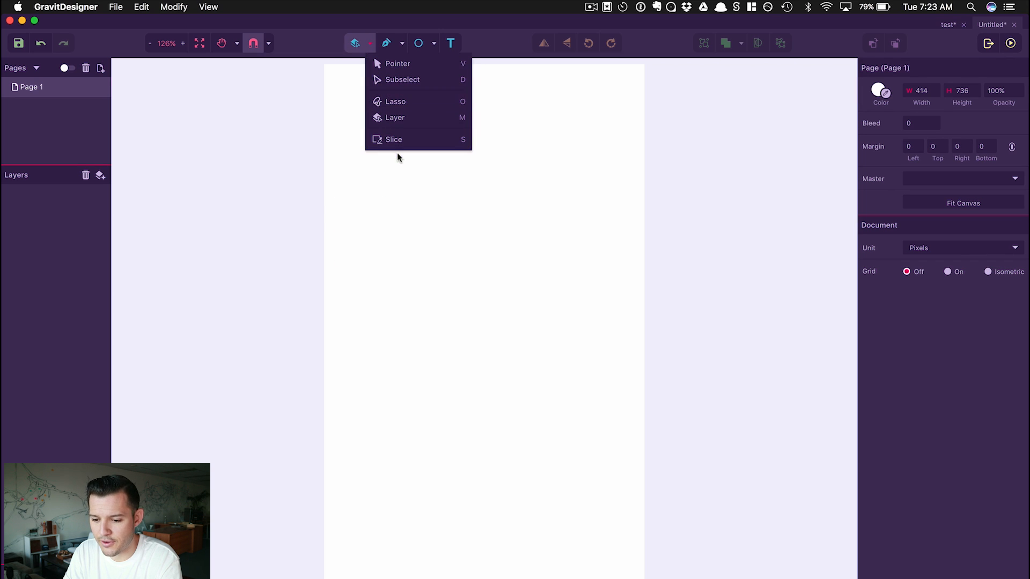
pyautogui.click(403, 44)
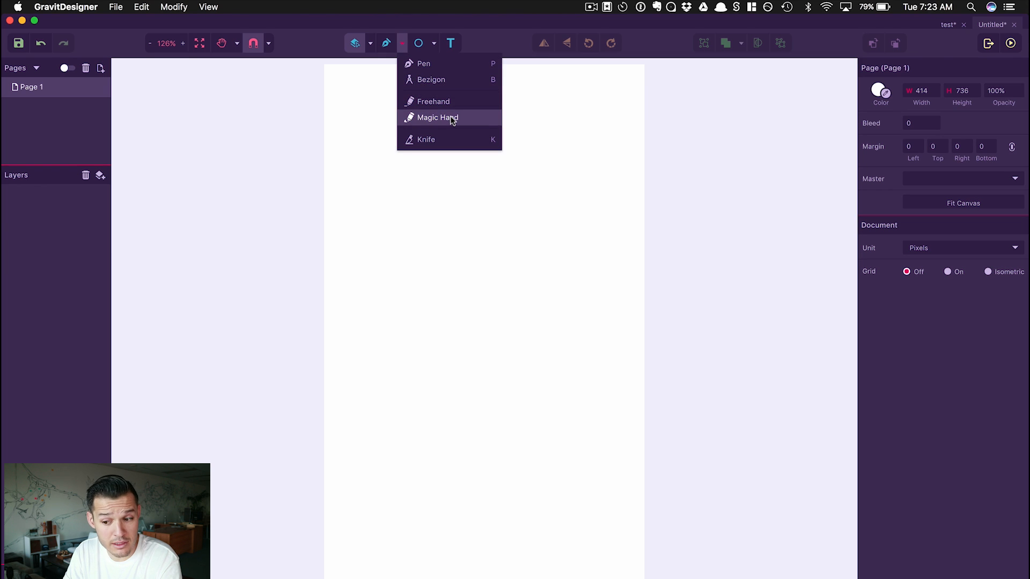
pyautogui.click(433, 43)
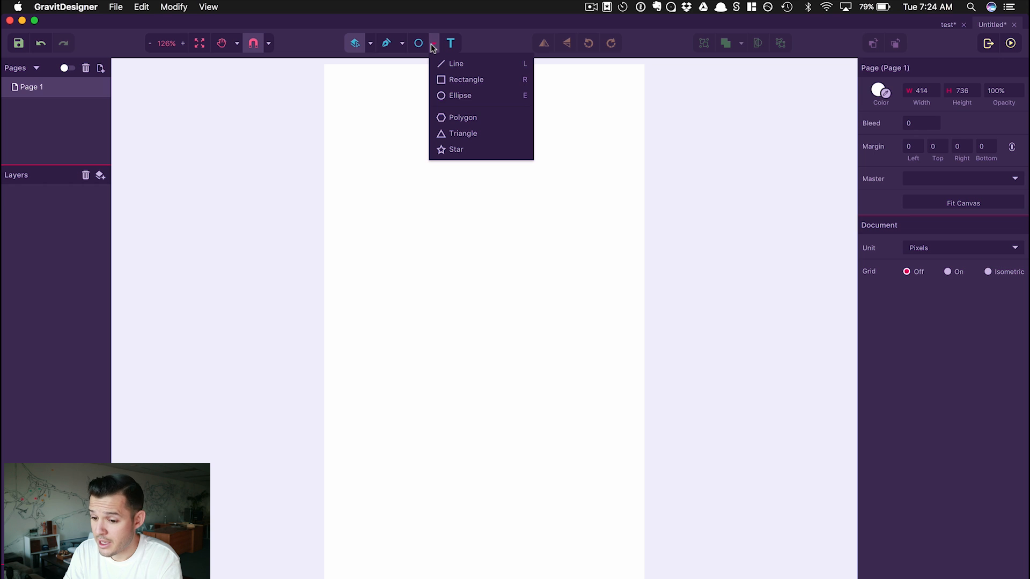
# Try placing a text frame about 241 × 98 px in the page's upper part, and delete it
pyautogui.click(458, 43)
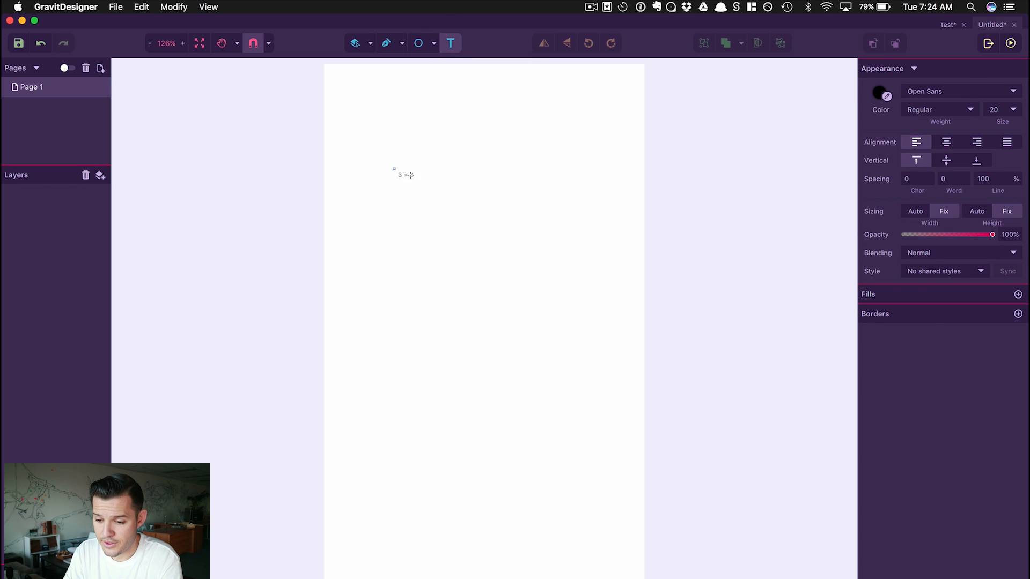
pyautogui.moveTo(393, 167); pyautogui.dragTo(579, 243)
pyautogui.press('Escape')
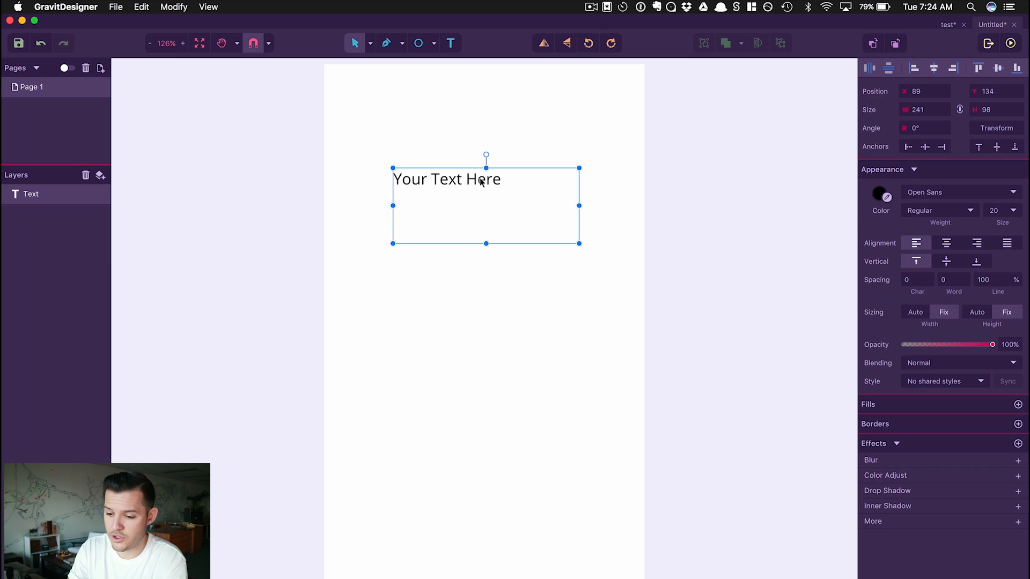
pyautogui.press('BackSpace')
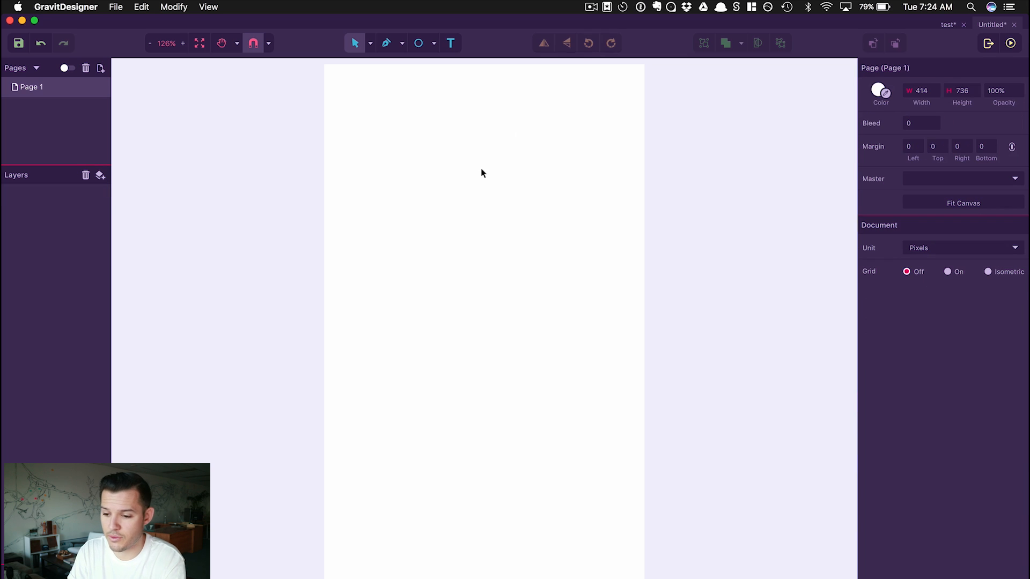
# Try drawing a rectangle about 188 × 141 px in the page's upper part, and delete it
pyautogui.click(434, 43)
pyautogui.click(450, 79)
pyautogui.moveTo(365, 133)
pyautogui.mouseDown()
pyautogui.moveTo(510, 242)
pyautogui.moveTo(502, 251)
pyautogui.mouseUp()
pyautogui.click(621, 253)
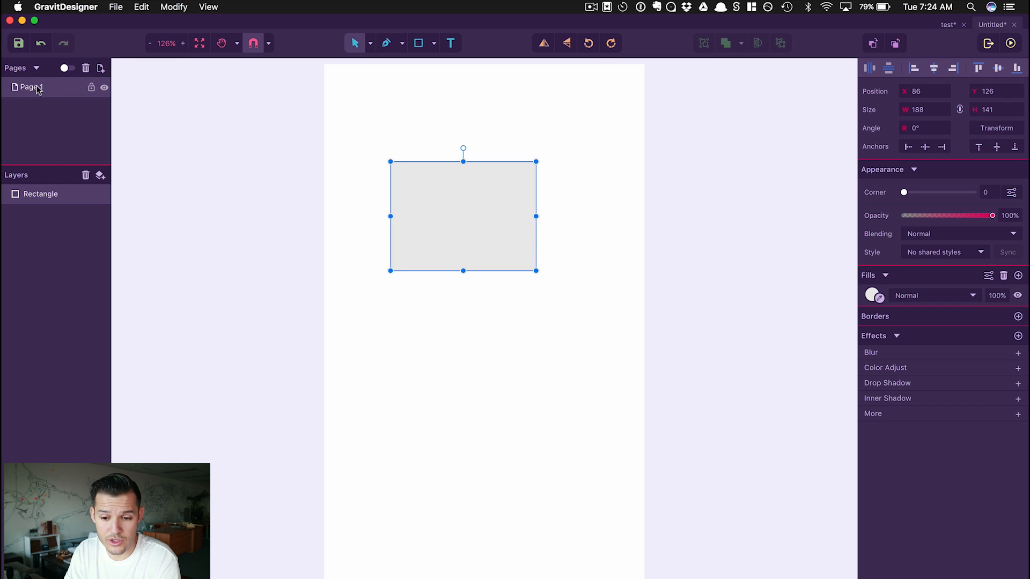
pyautogui.click(86, 68)
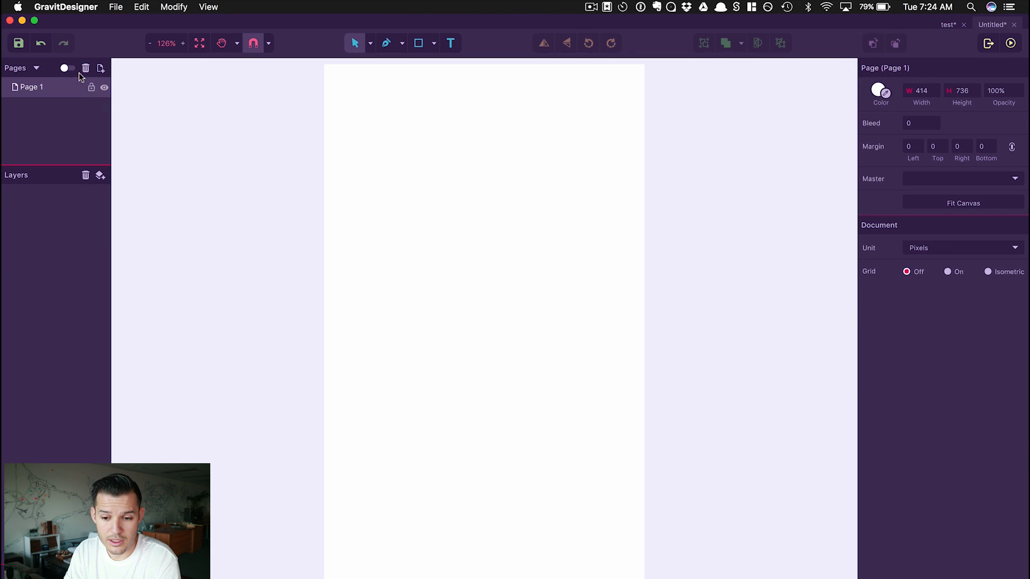
# Add a second page to the document and set the canvas zoom to 100%
pyautogui.click(100, 68)
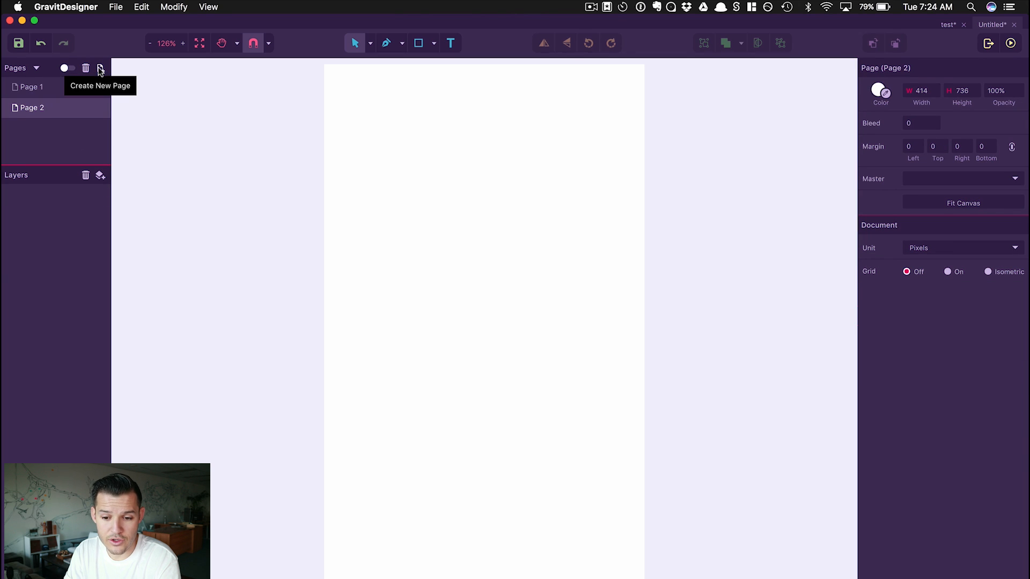
pyautogui.press('super+minus')
pyautogui.press('super+minus')
pyautogui.press('super+minus')
pyautogui.press('super+minus')
pyautogui.press('super+plus')
pyautogui.press('super+plus')
pyautogui.press('super+plus')
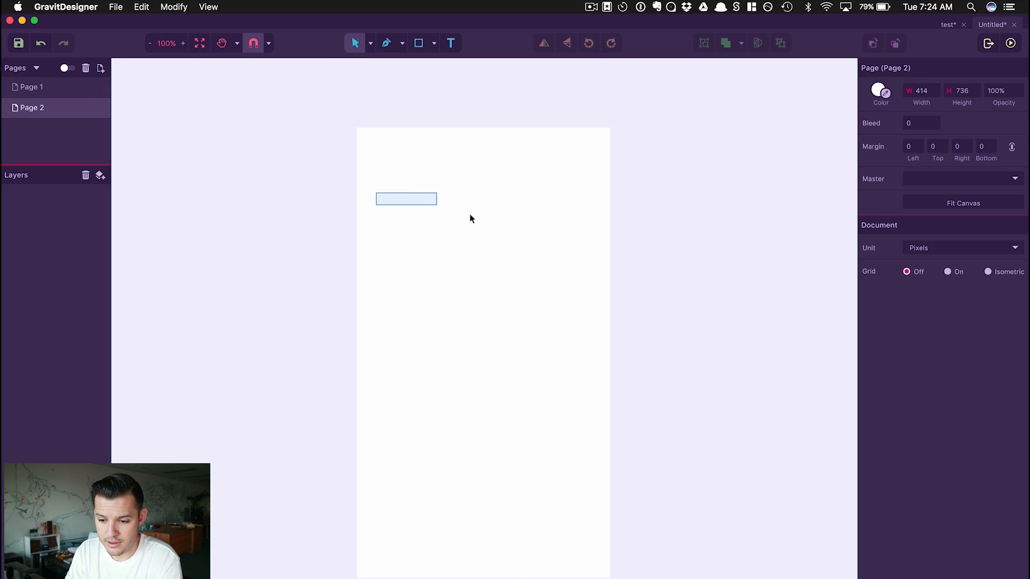
# Switch back and forth between Page 1 and Page 2, ending on Page 1
pyautogui.click(60, 92)
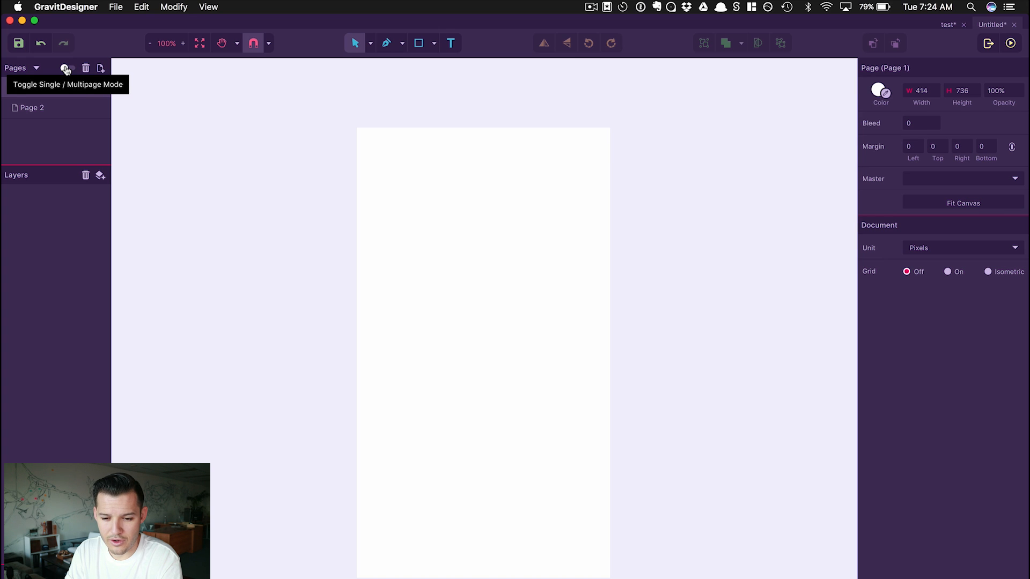
pyautogui.click(50, 104)
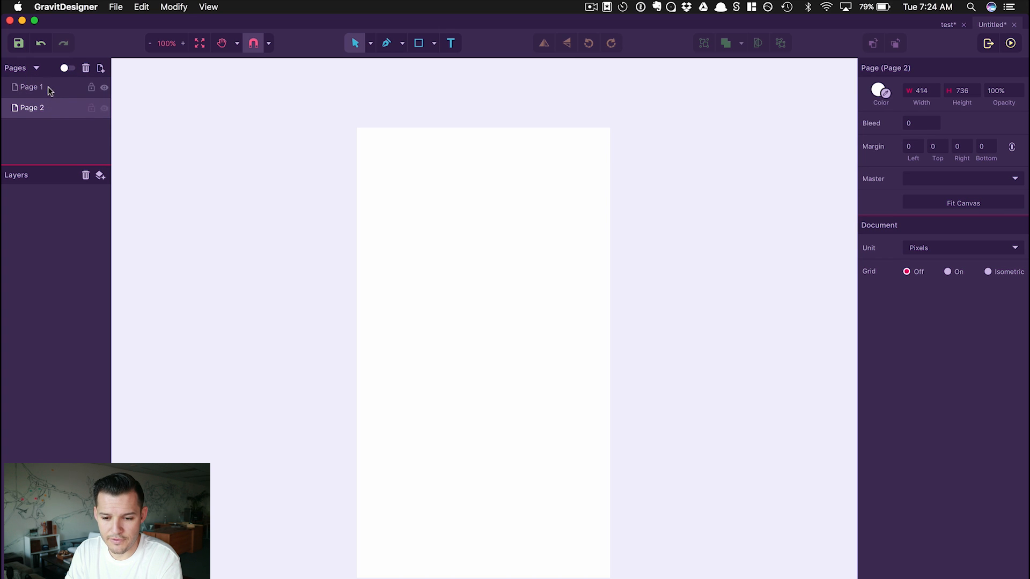
pyautogui.click(50, 89)
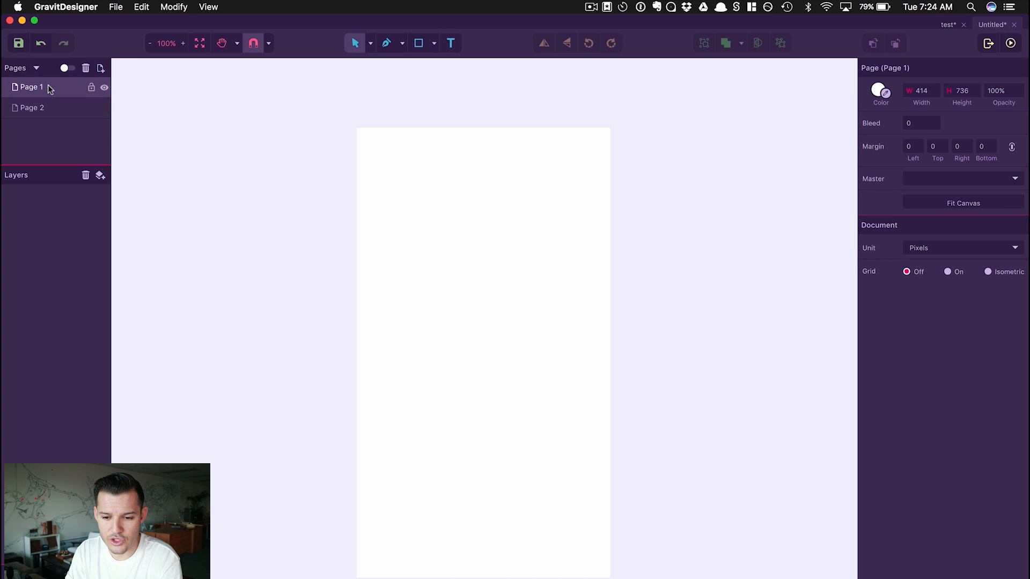
# Draw a rectangle about 237 × 130 px in Page 1's upper part and one about 298 × 136 px near Page 2's lower edge
pyautogui.click(420, 43)
pyautogui.moveTo(392, 167); pyautogui.dragTo(536, 247)
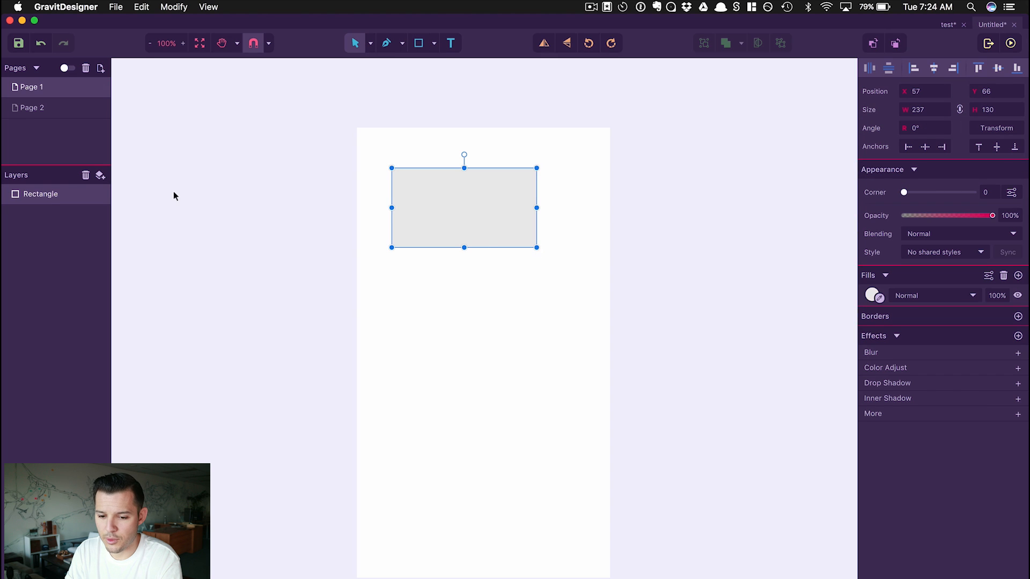
pyautogui.click(55, 107)
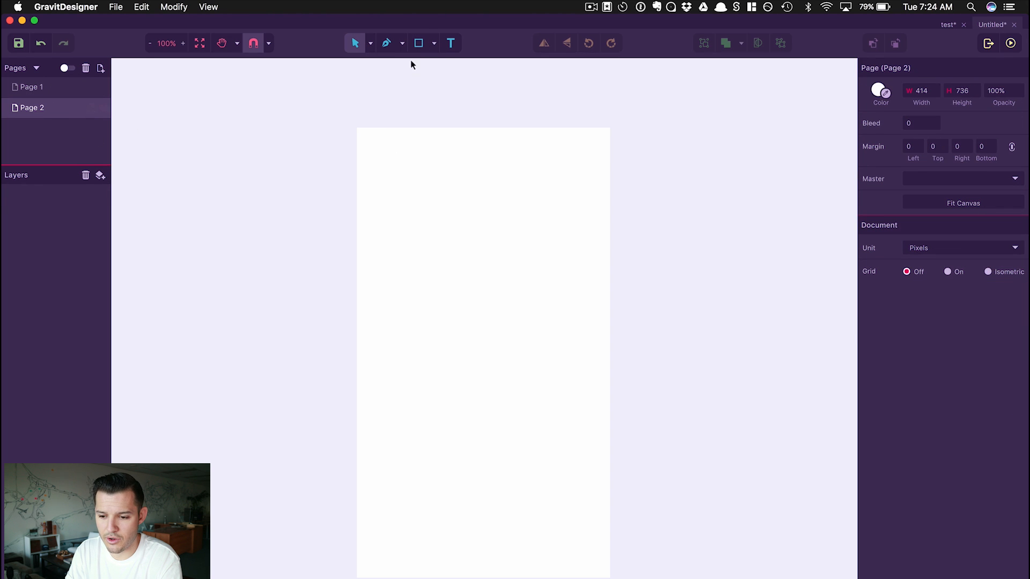
pyautogui.click(418, 43)
pyautogui.moveTo(387, 163); pyautogui.dragTo(569, 246)
pyautogui.moveTo(510, 188); pyautogui.dragTo(519, 480)
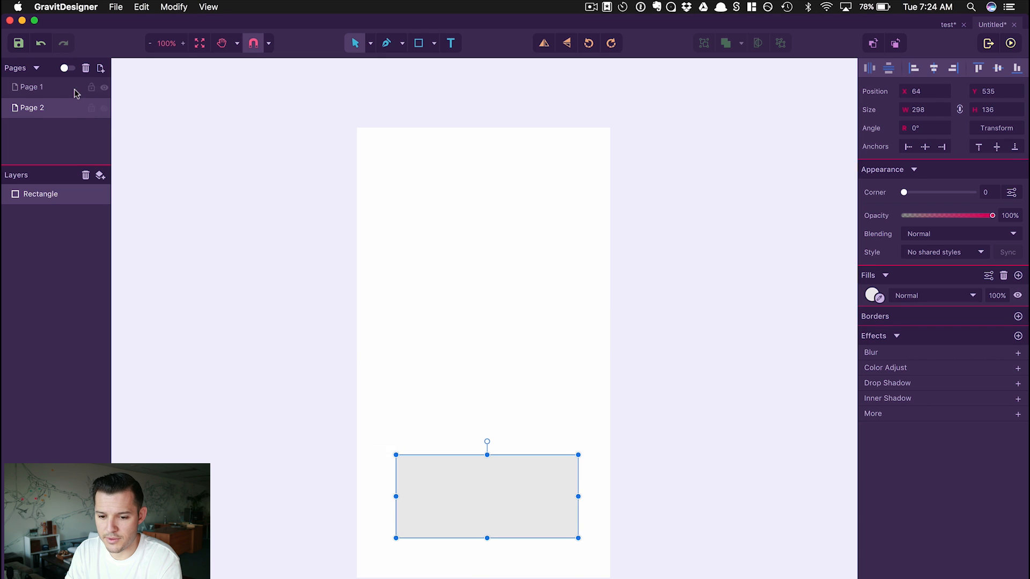
# Switch back and forth between Page 1 and Page 2 to compare their contents, ending on Page 1
pyautogui.click(56, 91)
pyautogui.click(53, 107)
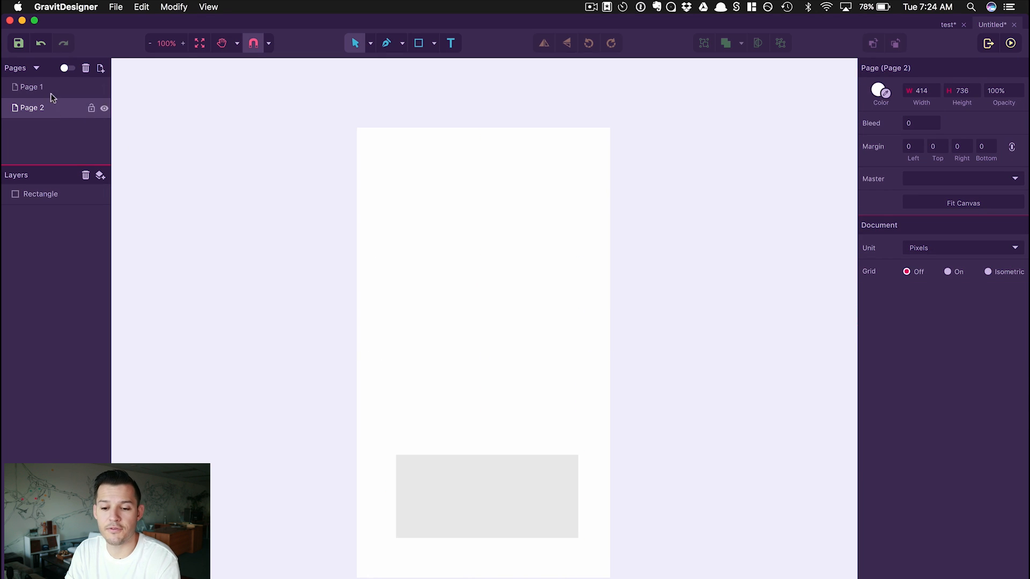
pyautogui.click(48, 84)
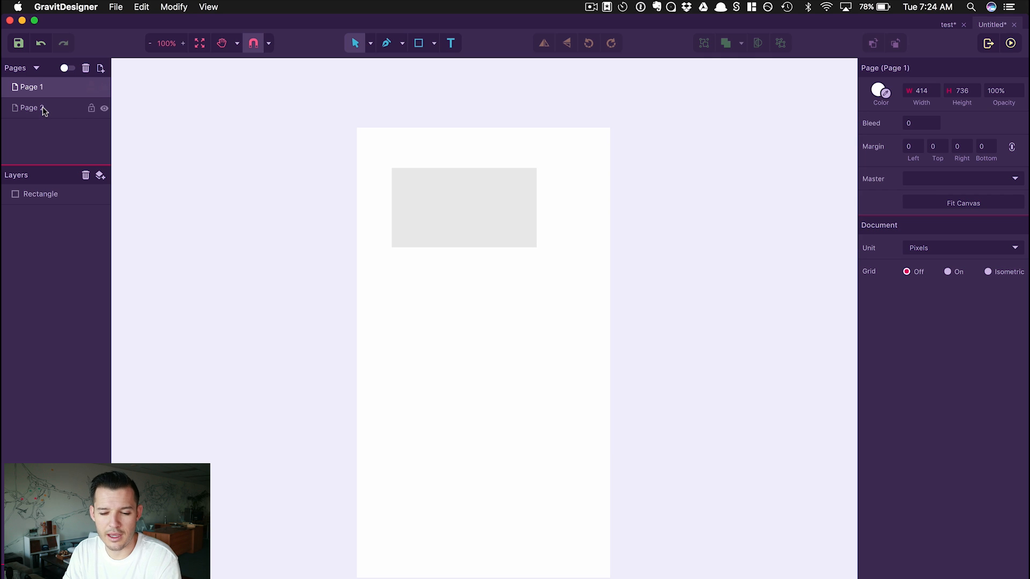
pyautogui.click(35, 69)
pyautogui.click(35, 70)
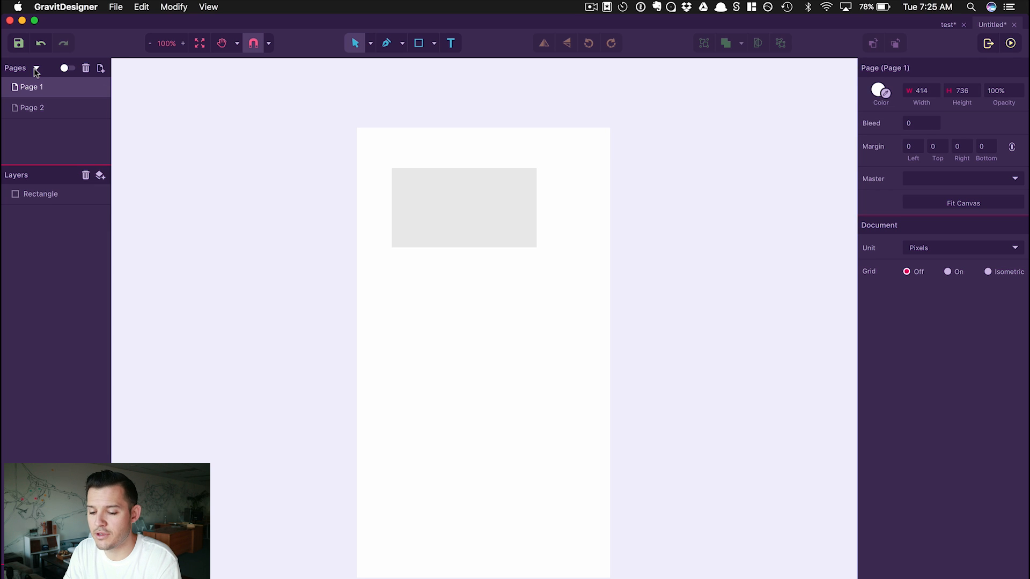
pyautogui.click(32, 108)
pyautogui.click(35, 89)
# Turn on multipage mode so that Page 1 and Page 2 show side by side on the canvas
pyautogui.click(65, 68)
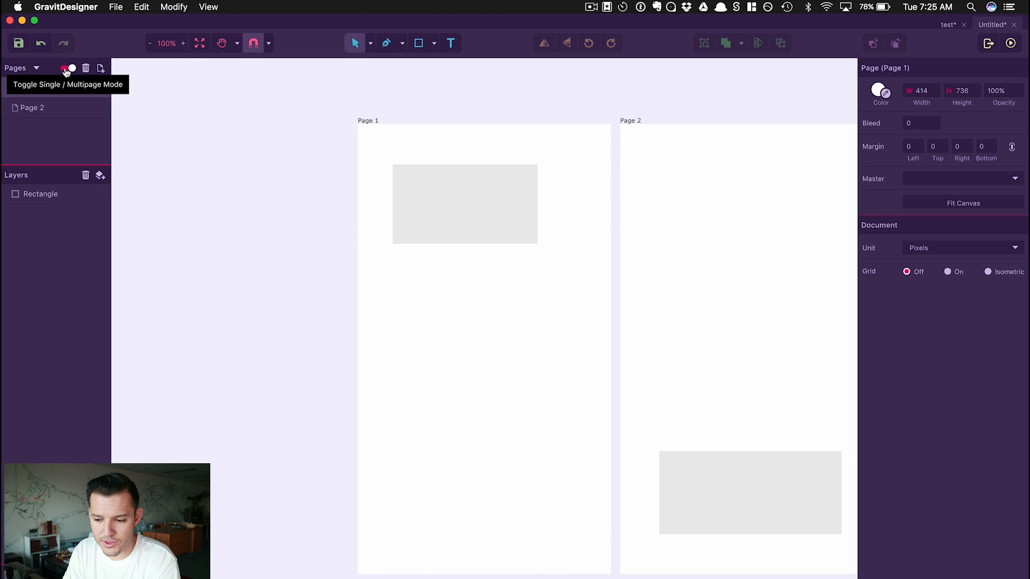
pyautogui.press('space')
pyautogui.moveTo(348, 233); pyautogui.dragTo(219, 239)
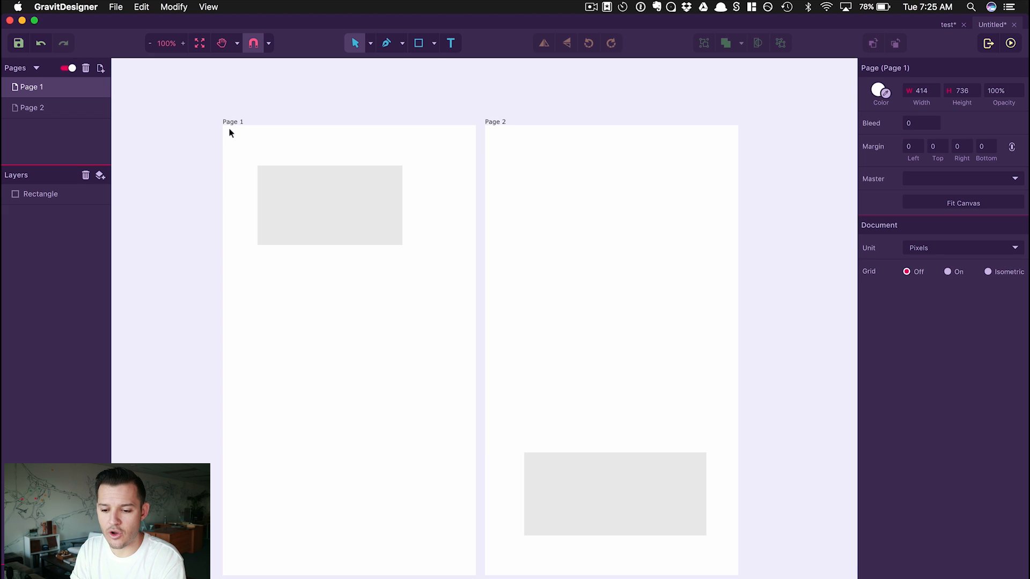
# Try moving Page 1 up and to the left and Page 2 to the right, and make Page 1 active
pyautogui.moveTo(232, 122); pyautogui.dragTo(181, 104)
pyautogui.click(221, 98)
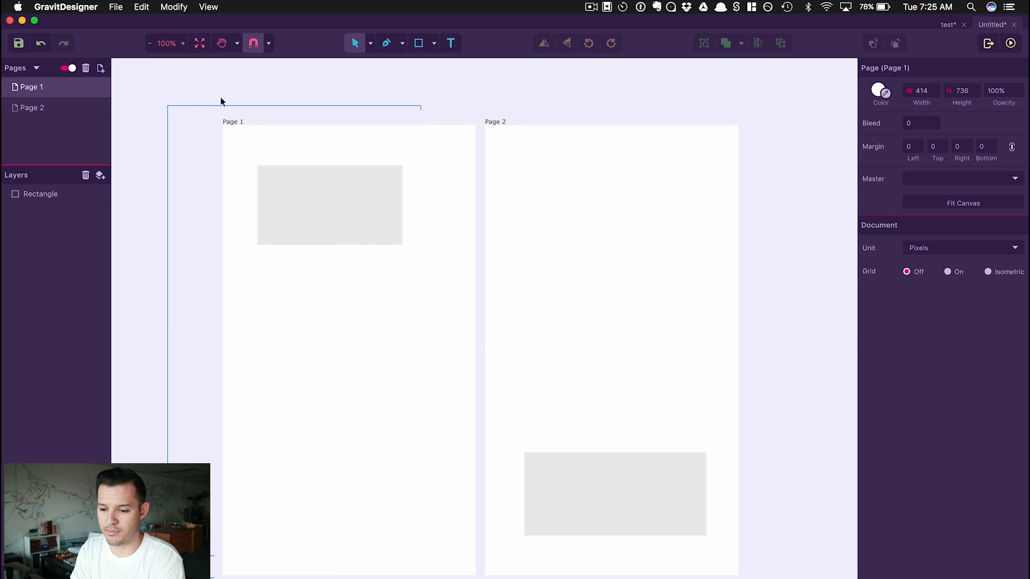
pyautogui.click(503, 122)
pyautogui.click(498, 121)
pyautogui.moveTo(507, 144); pyautogui.dragTo(585, 122)
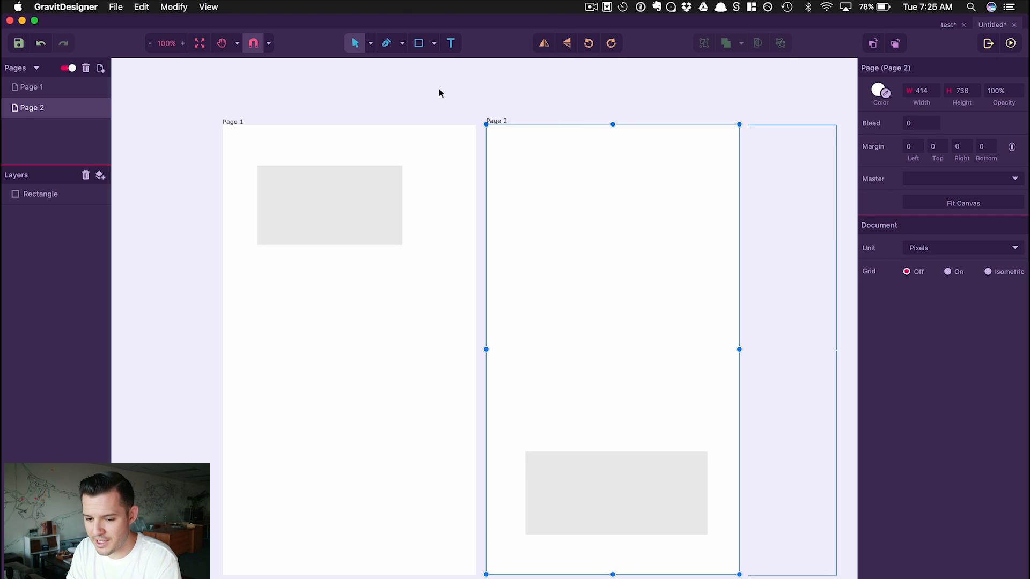
pyautogui.click(81, 87)
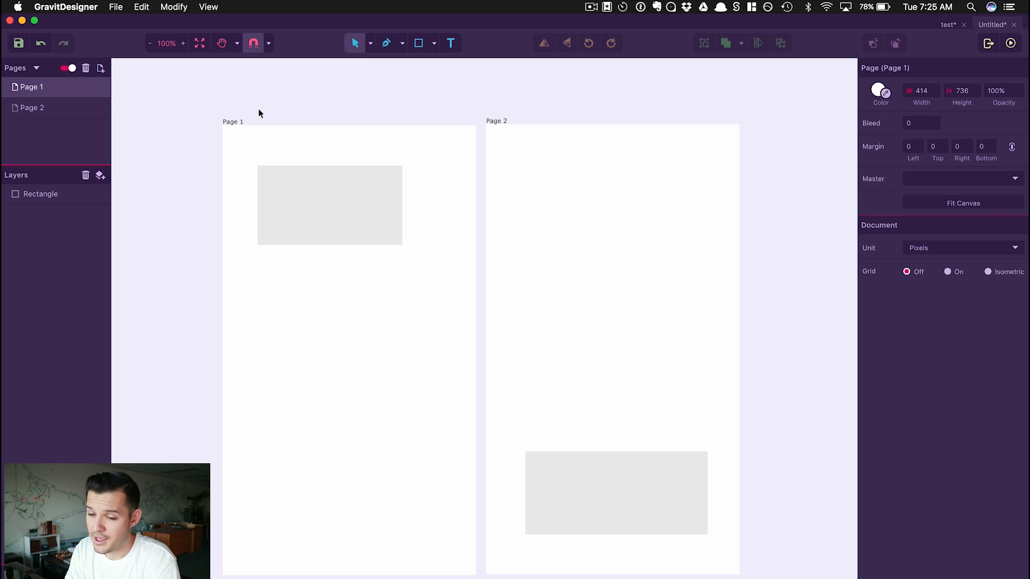
# Add a third page and try moving it beneath Page 2
pyautogui.click(101, 68)
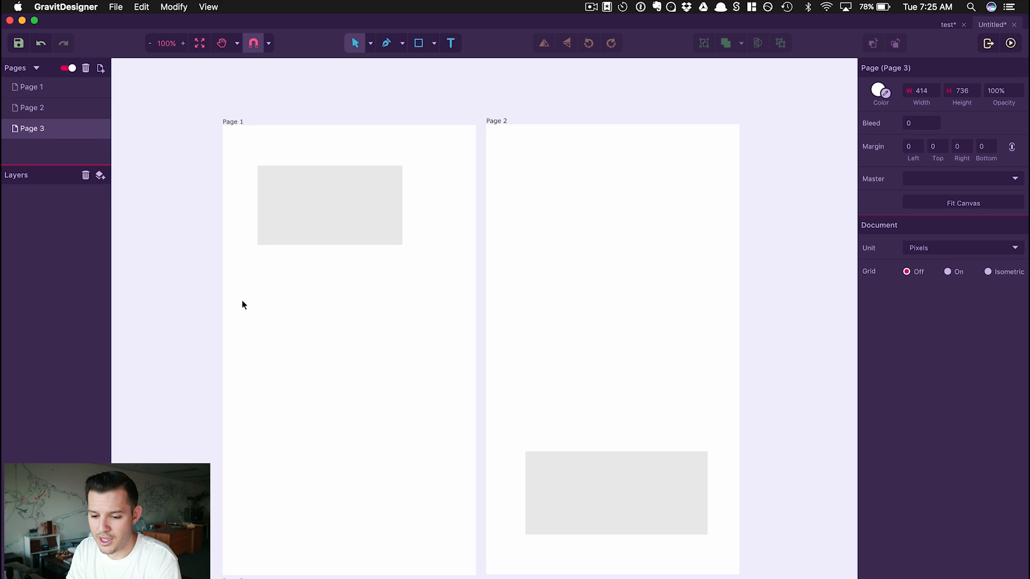
pyautogui.press('super+minus')
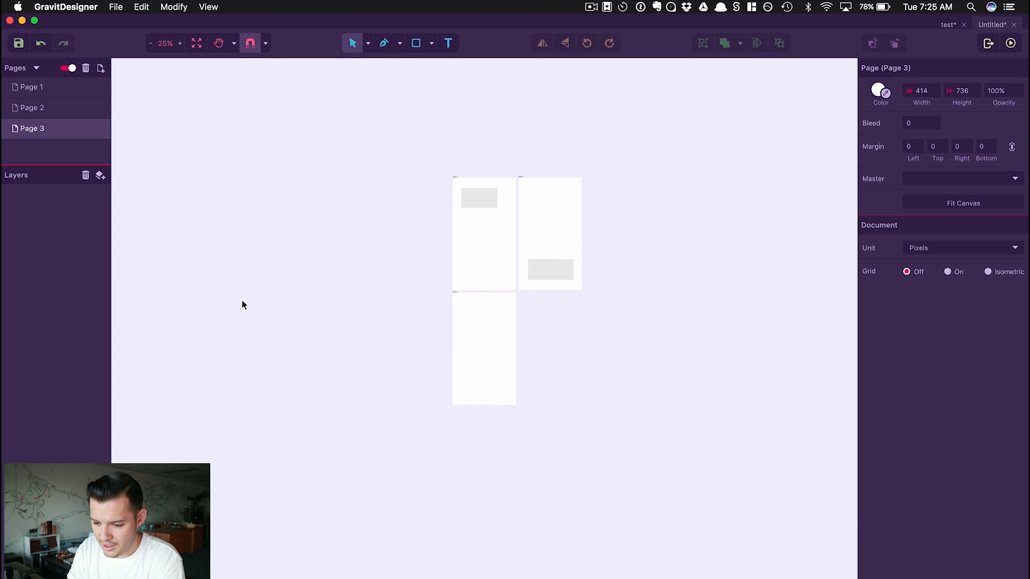
pyautogui.click(453, 292)
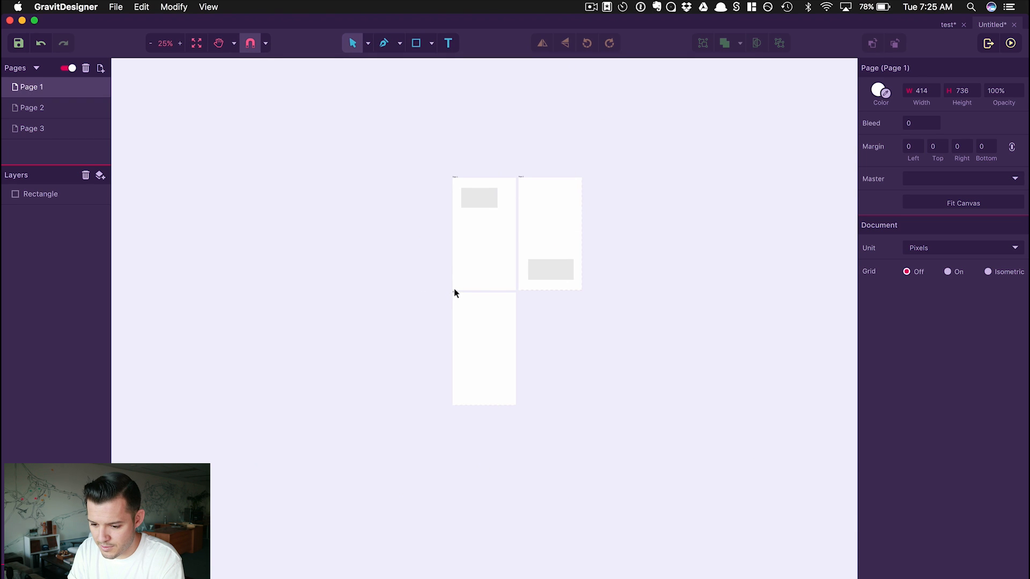
pyautogui.moveTo(454, 292); pyautogui.dragTo(541, 305)
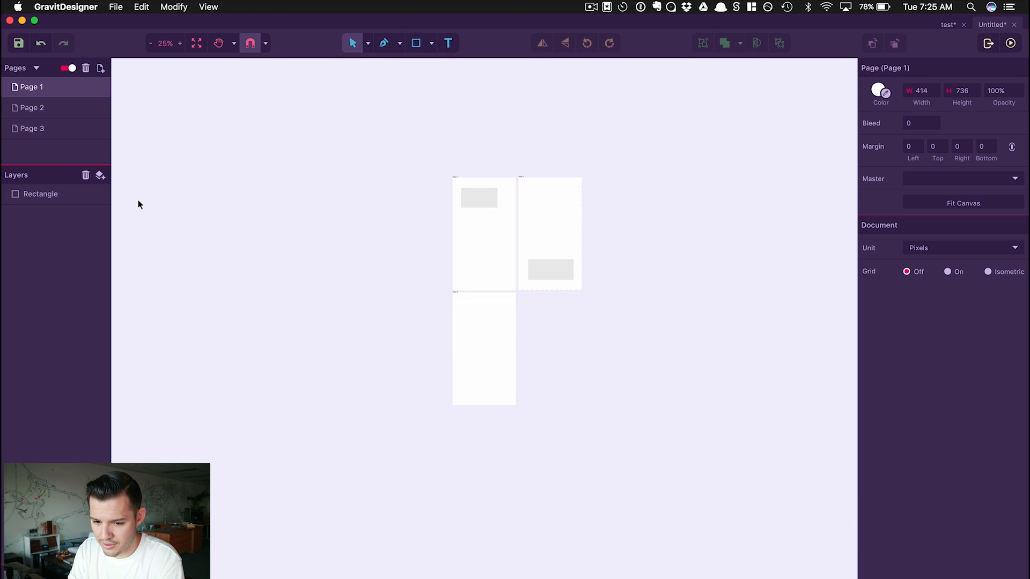
# Try moving Page 3 to the empty area right of Page 2, and delete Page 3
pyautogui.click(69, 135)
pyautogui.press('super+plus')
pyautogui.press('space')
pyautogui.moveTo(553, 327); pyautogui.dragTo(468, 404)
pyautogui.moveTo(341, 307); pyautogui.dragTo(716, 154)
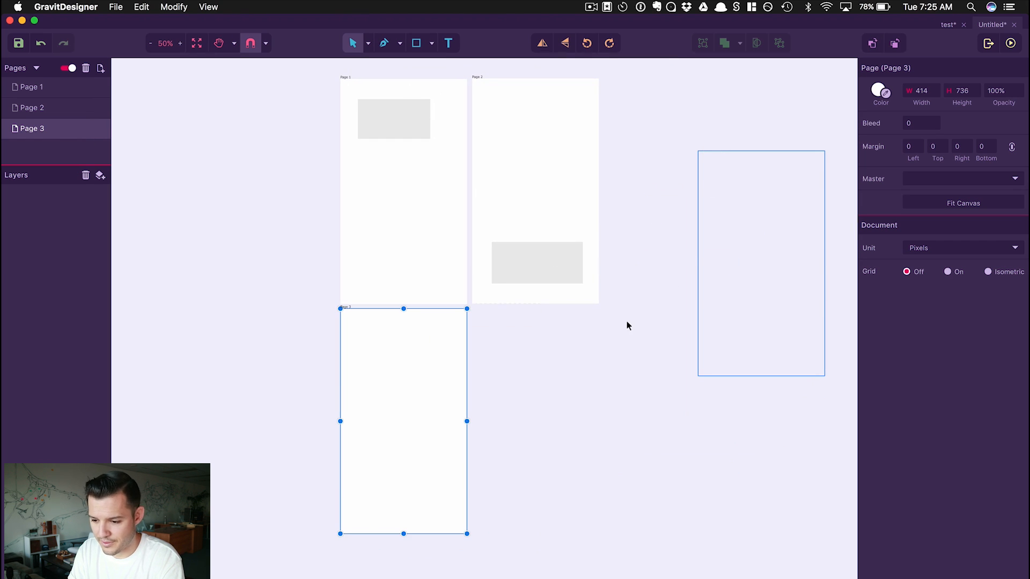
pyautogui.click(588, 377)
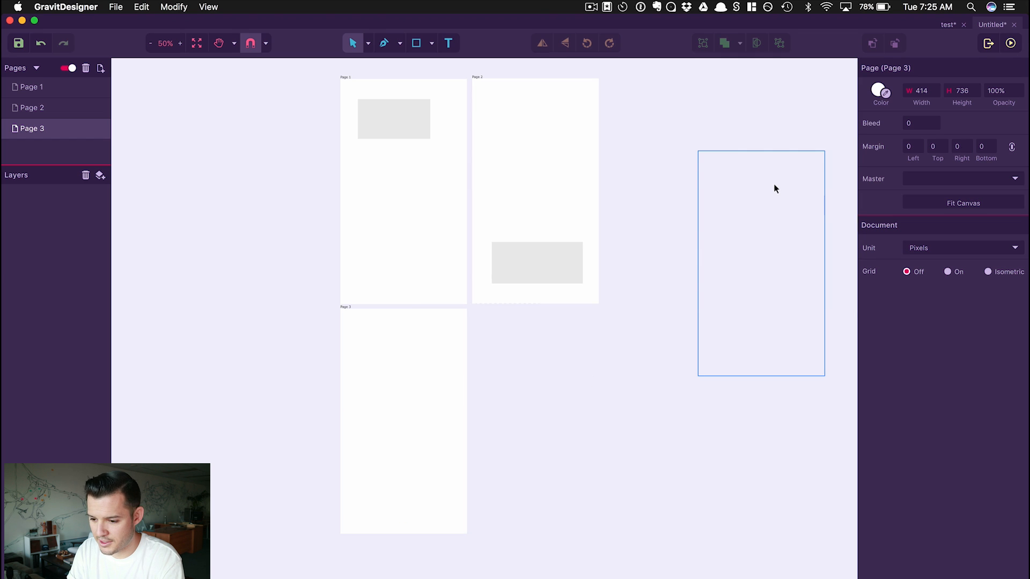
pyautogui.click(547, 107)
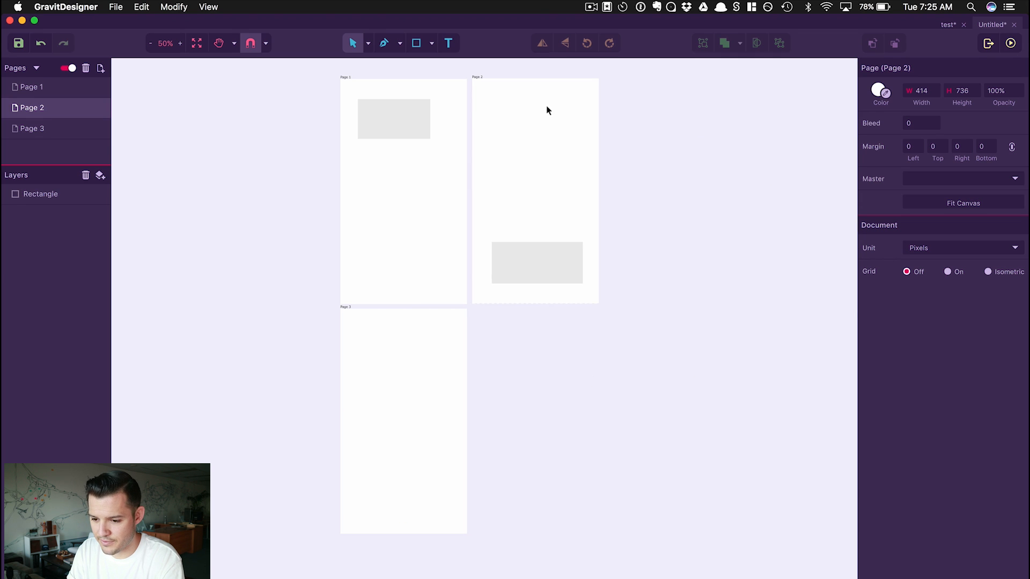
pyautogui.click(38, 129)
pyautogui.click(86, 68)
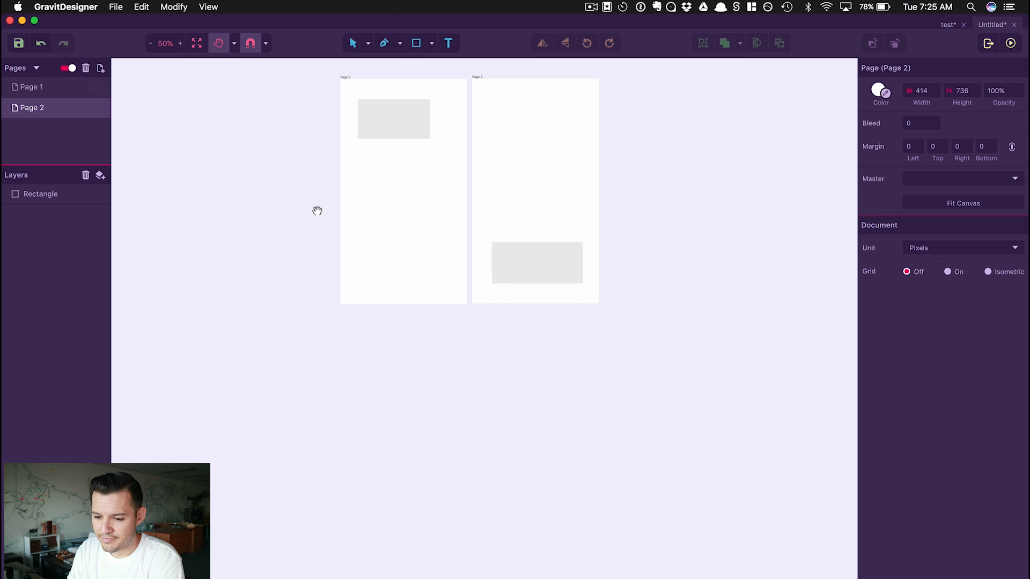
# Try flipping Page 1's rectangle vertically twice and rotating it slightly freehand, and undo the rotation
pyautogui.press('z')
pyautogui.moveTo(370, 165); pyautogui.dragTo(683, 435)
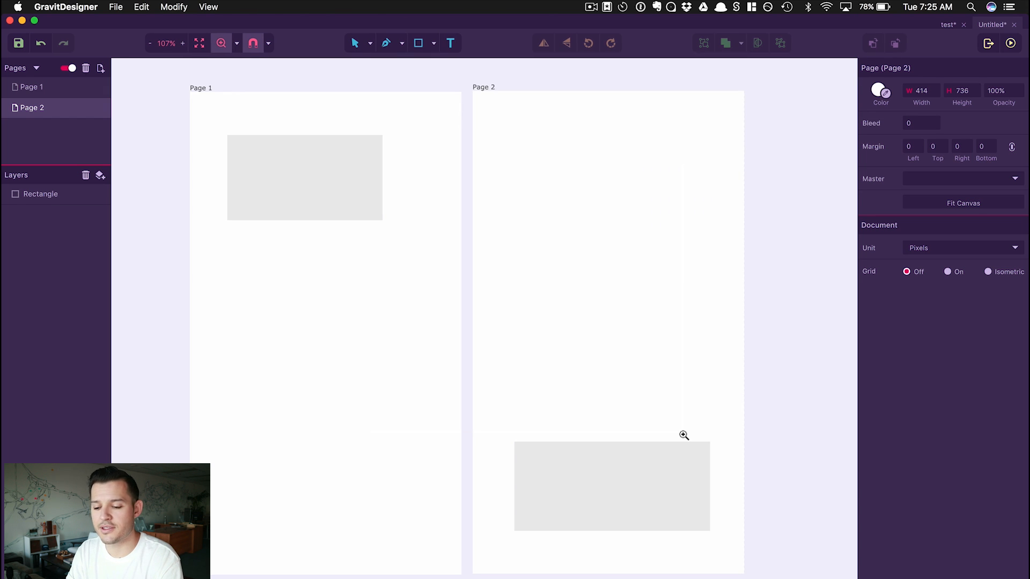
pyautogui.moveTo(597, 273); pyautogui.dragTo(622, 290)
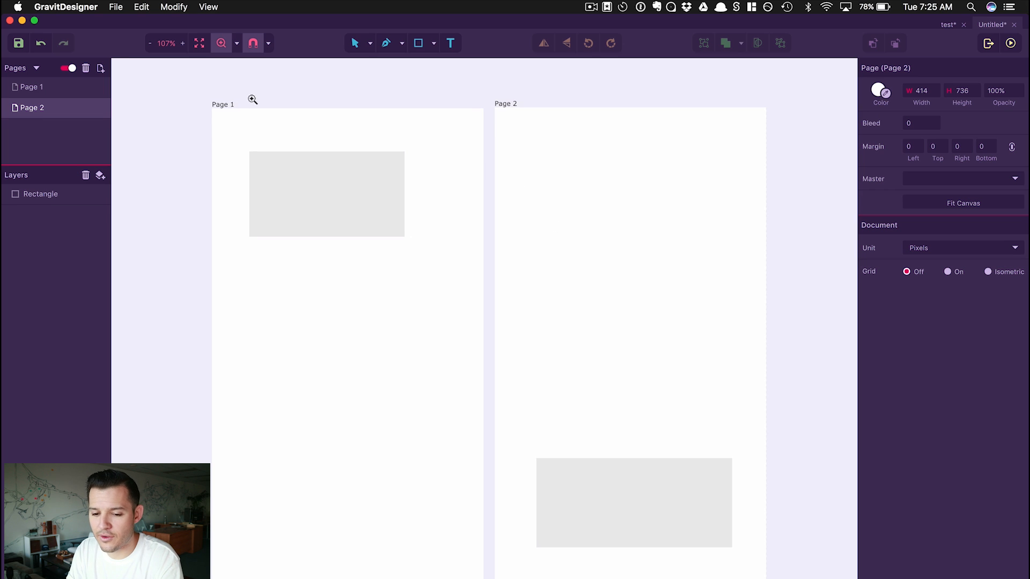
pyautogui.click(357, 43)
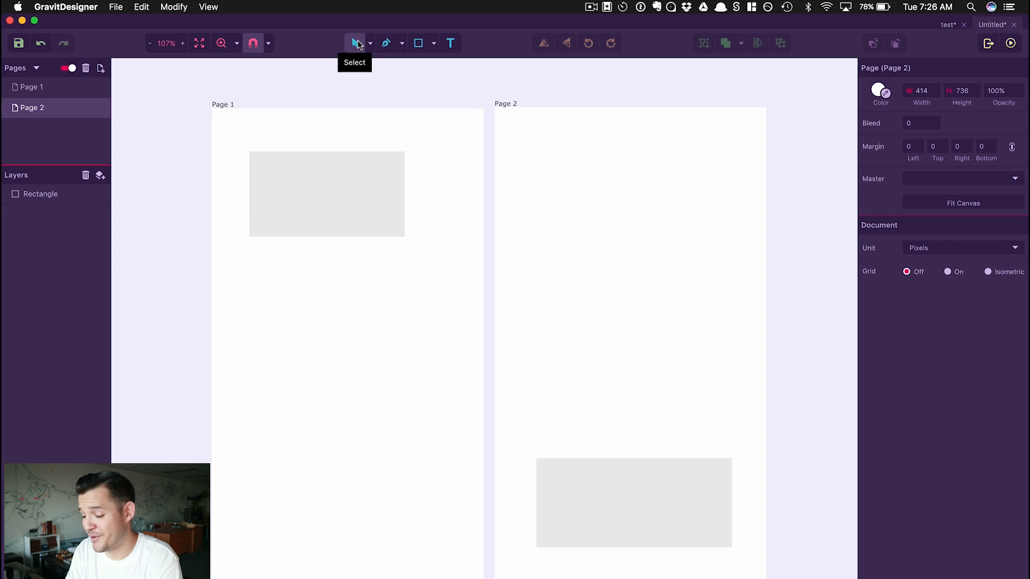
pyautogui.click(362, 186)
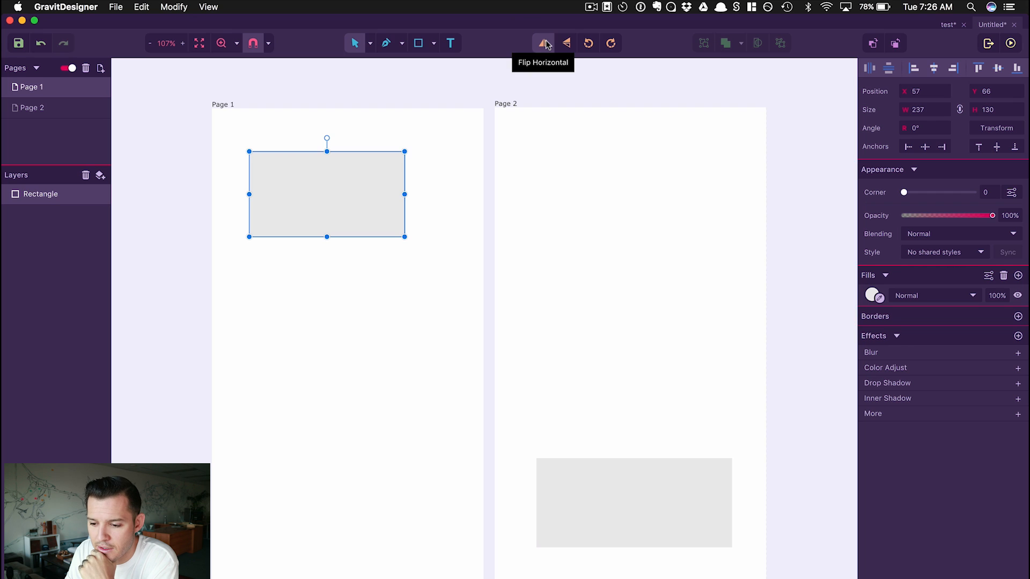
pyautogui.click(564, 45)
pyautogui.click(565, 45)
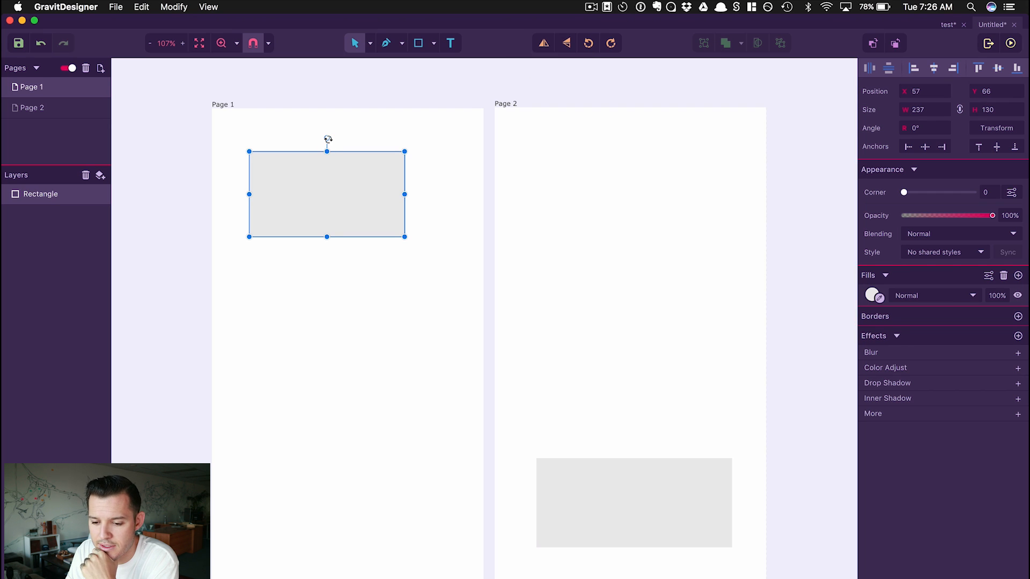
pyautogui.moveTo(328, 138); pyautogui.dragTo(353, 133)
pyautogui.press('super+z')
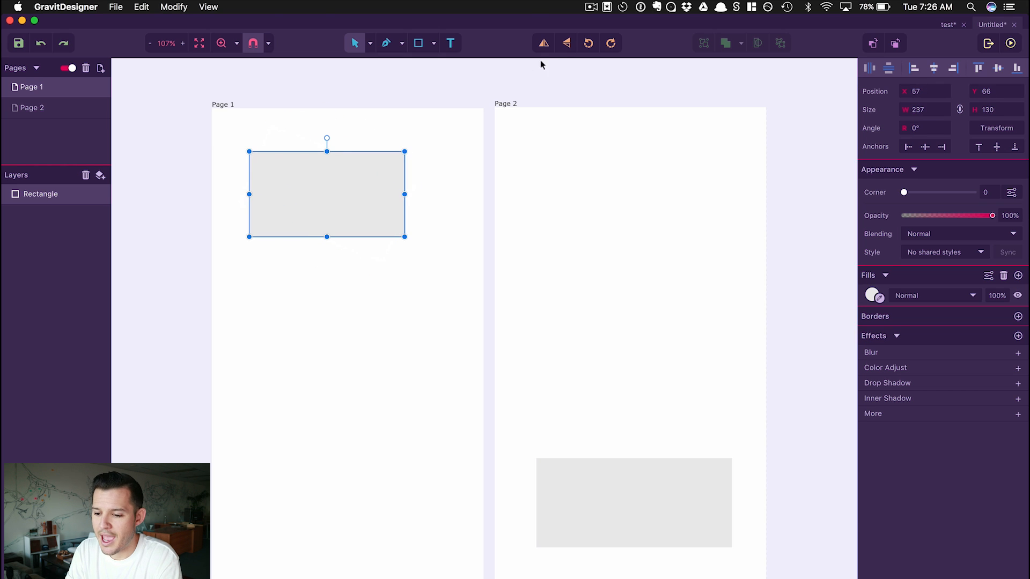
# Flip Page 1's rectangle horizontally once and vertically twice
pyautogui.click(544, 43)
pyautogui.click(565, 44)
pyautogui.click(565, 45)
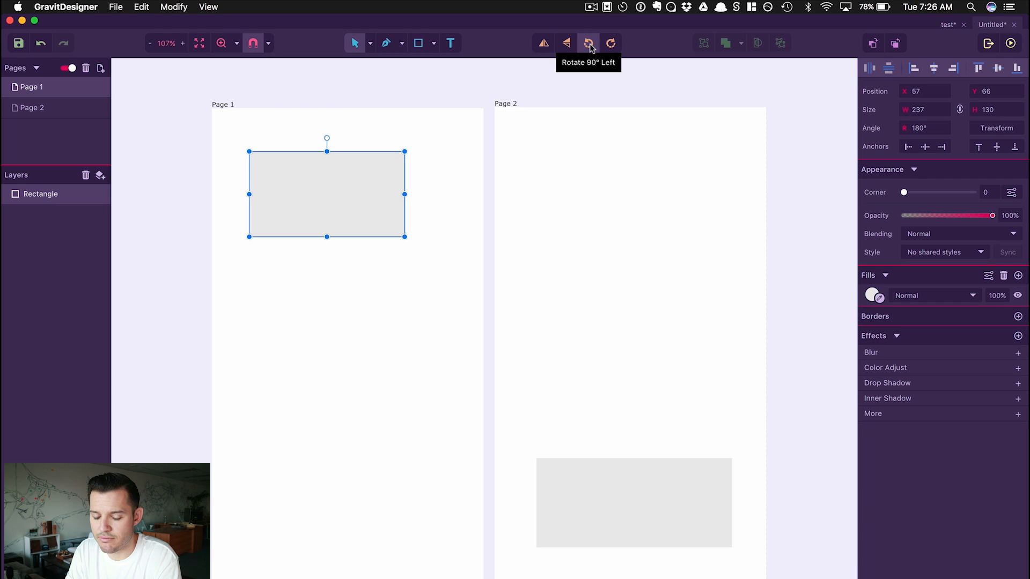
# Rotate Page 1's rectangle 90° left four times and 90° right four times
pyautogui.click(589, 44)
pyautogui.click(589, 44)
pyautogui.click(589, 44)
pyautogui.click(588, 44)
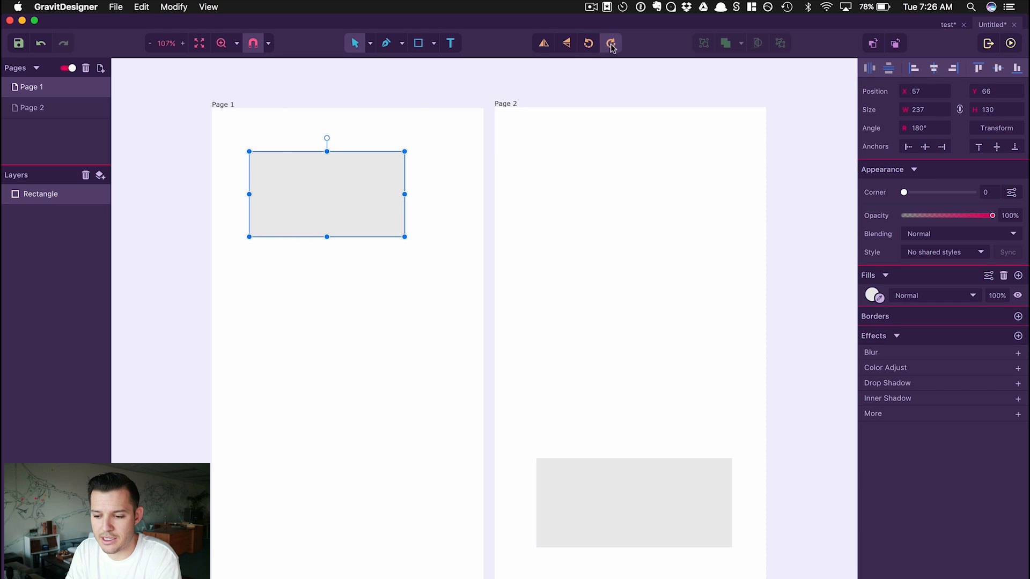
pyautogui.click(610, 44)
pyautogui.click(611, 44)
pyautogui.click(611, 44)
pyautogui.click(611, 44)
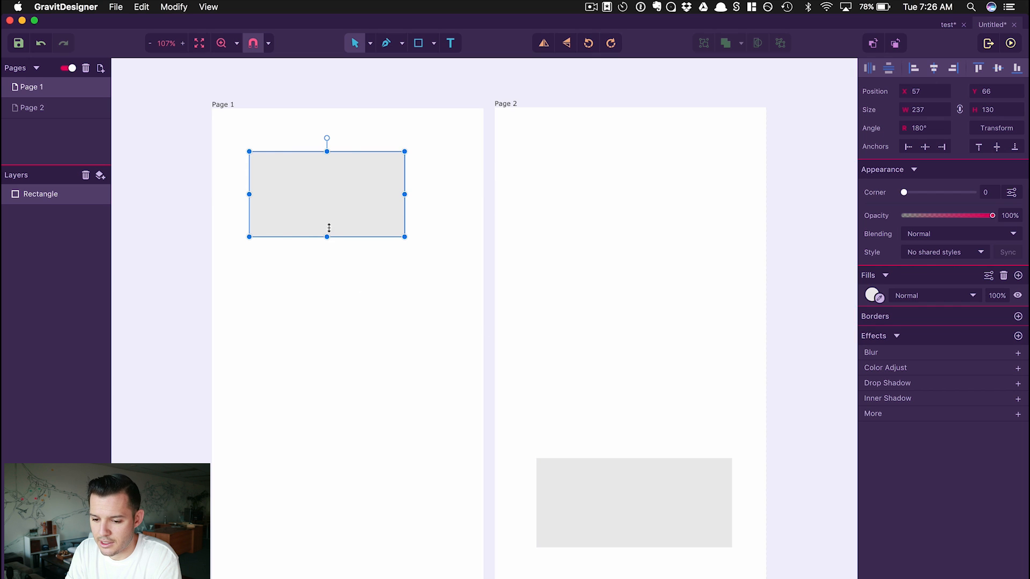
# Duplicate Page 1's rectangle, placing the copy at about X 127, Y 131 so that it overlaps the original's lower-right part
pyautogui.moveTo(328, 228); pyautogui.dragTo(322, 317)
pyautogui.moveTo(356, 276); pyautogui.dragTo(398, 214)
# Select both overlapping rectangles on Page 1 and view the available merge operations without applying one
pyautogui.moveTo(216, 361); pyautogui.dragTo(362, 156)
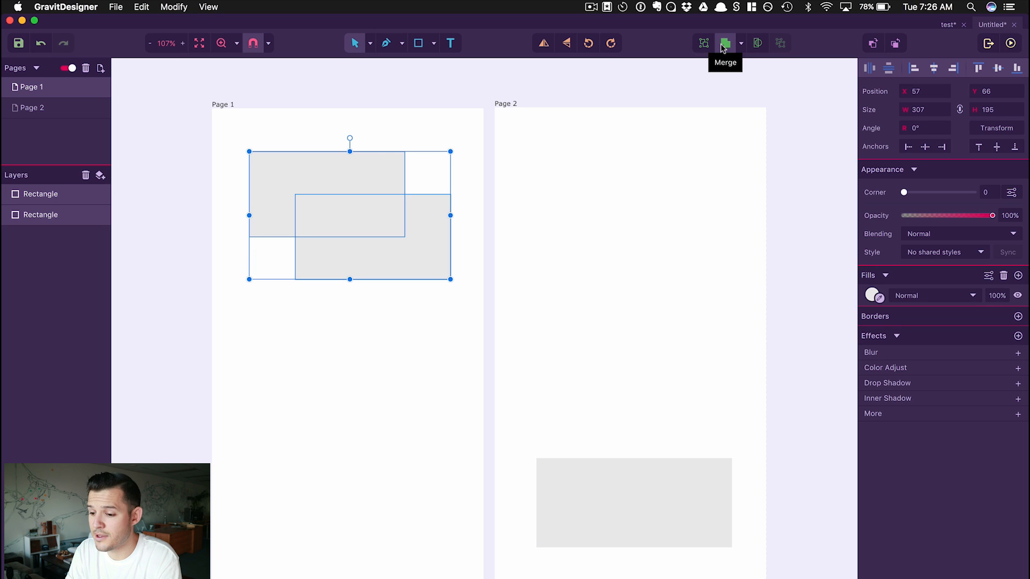
pyautogui.click(741, 44)
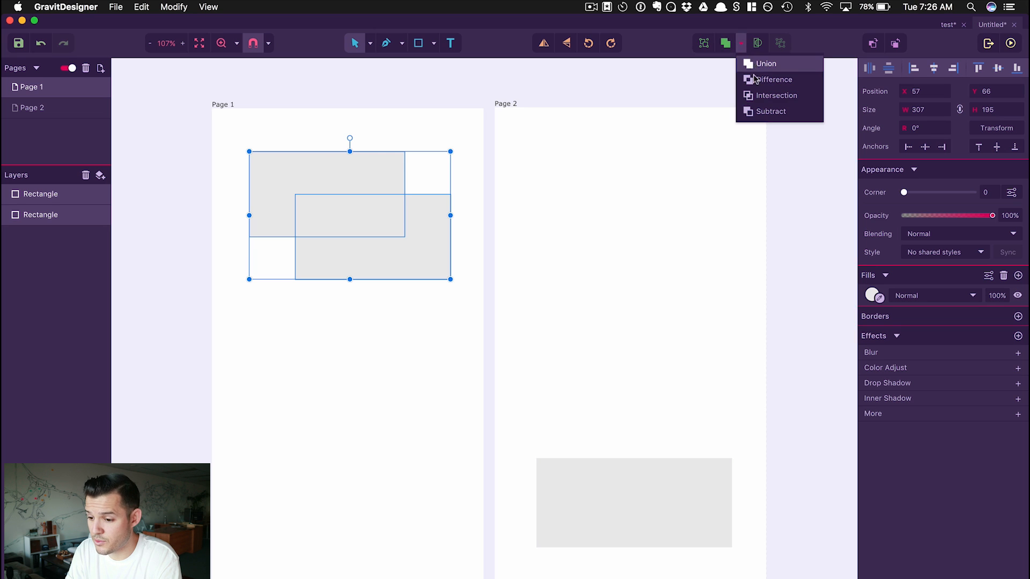
pyautogui.click(762, 148)
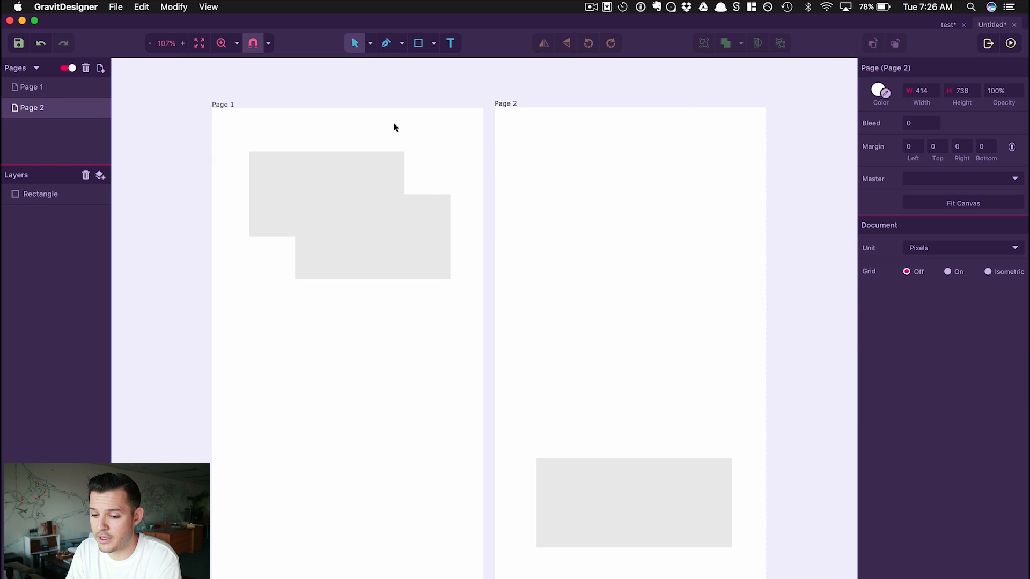
# Try clipping the two overlapping rectangles on Page 1, undo the clip, and clear the selection
pyautogui.moveTo(404, 140); pyautogui.dragTo(318, 317)
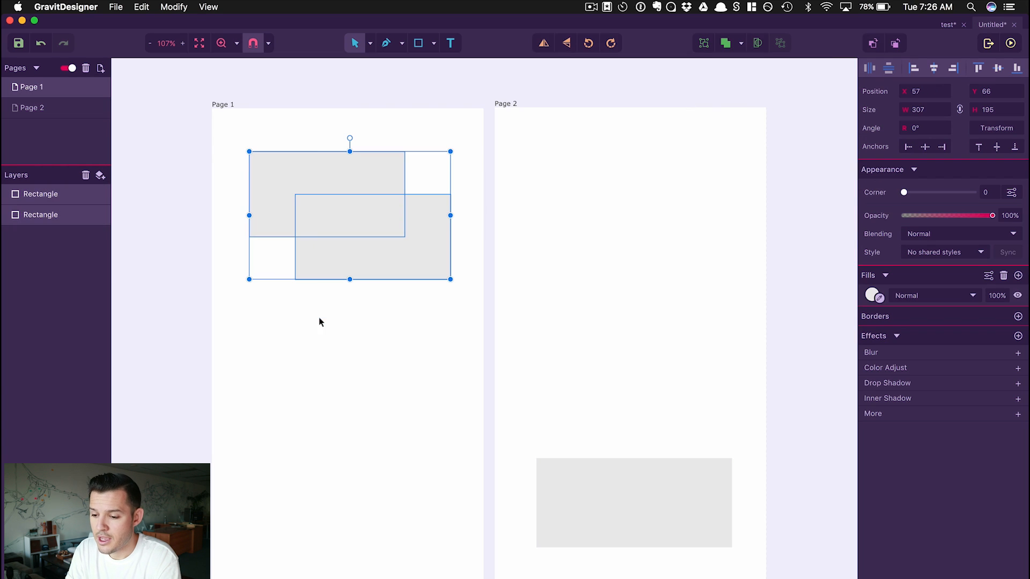
pyautogui.click(756, 45)
pyautogui.click(756, 45)
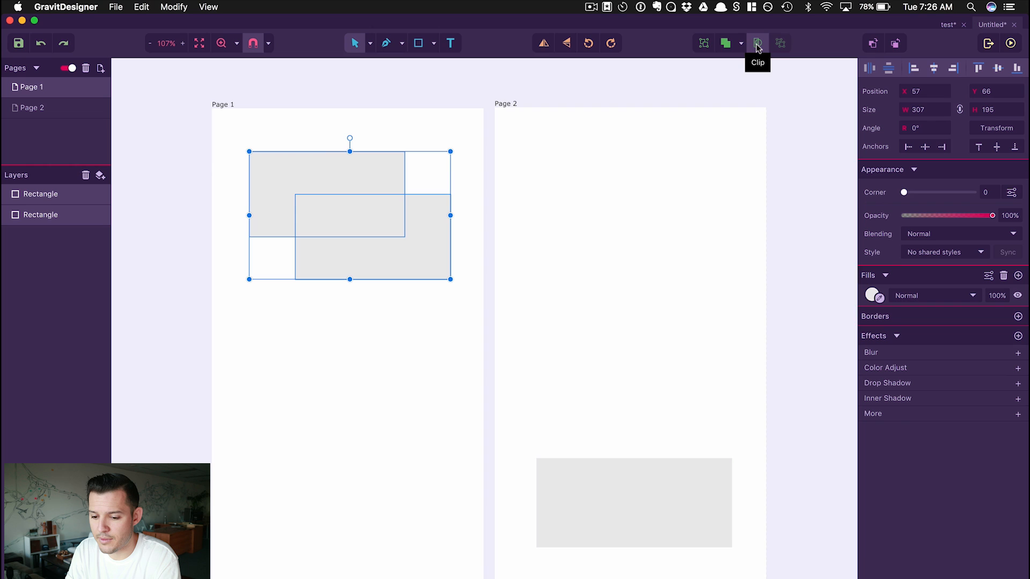
pyautogui.click(687, 78)
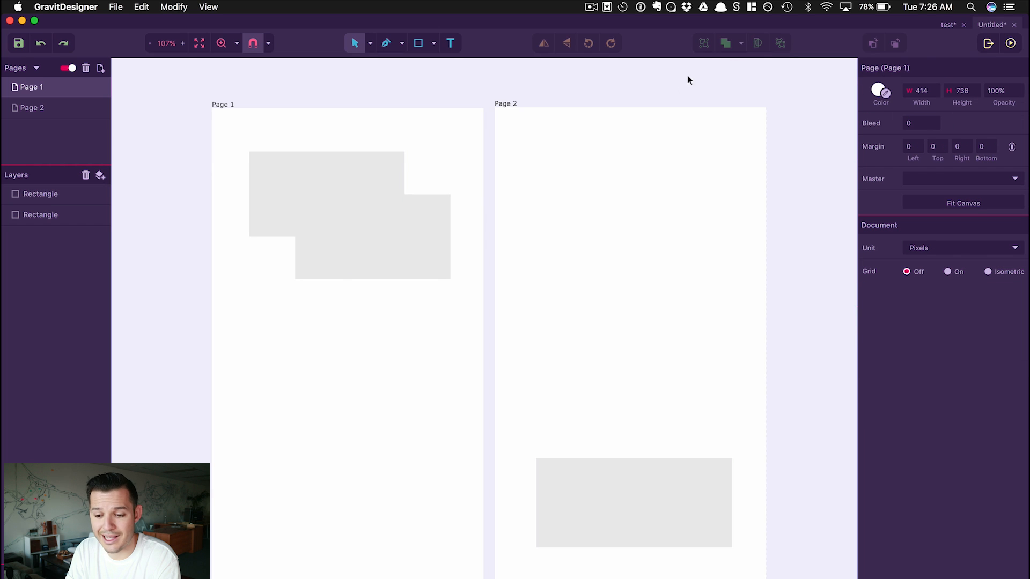
# Fill the lower overlapping rectangle on Page 1 with a solid dark red and clear the selection
pyautogui.click(339, 275)
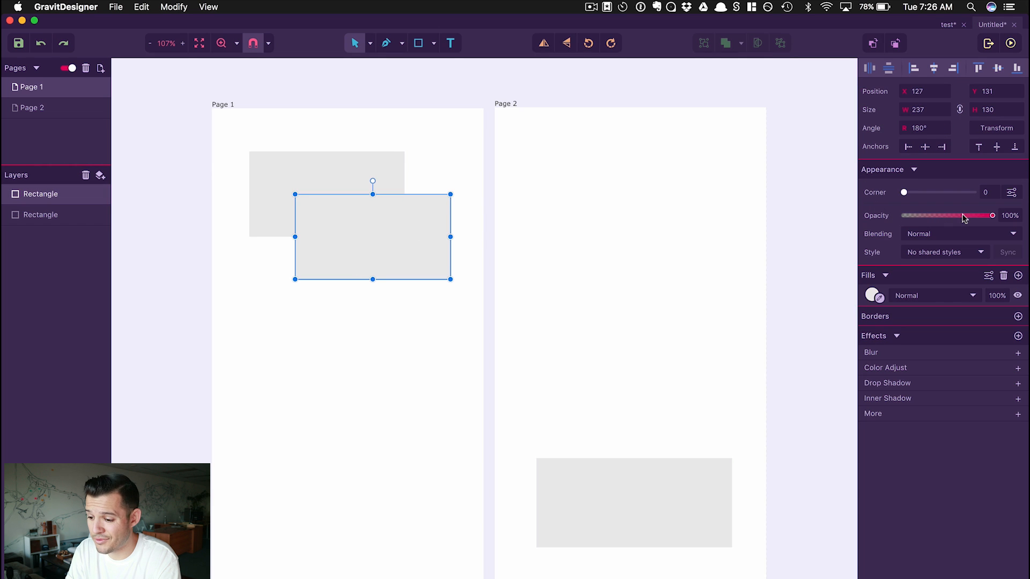
pyautogui.click(873, 295)
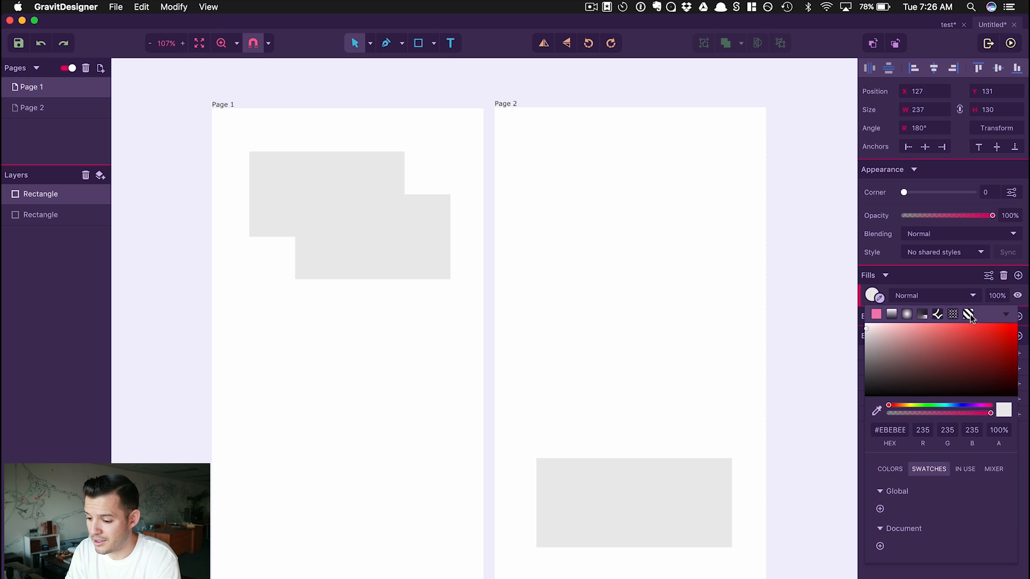
pyautogui.moveTo(977, 336); pyautogui.dragTo(1000, 340)
pyautogui.click(558, 297)
# Try clipping the red rectangle inside the grey one on Page 1, undo the clip, and clear the selection
pyautogui.moveTo(445, 302); pyautogui.dragTo(324, 202)
pyautogui.click(758, 43)
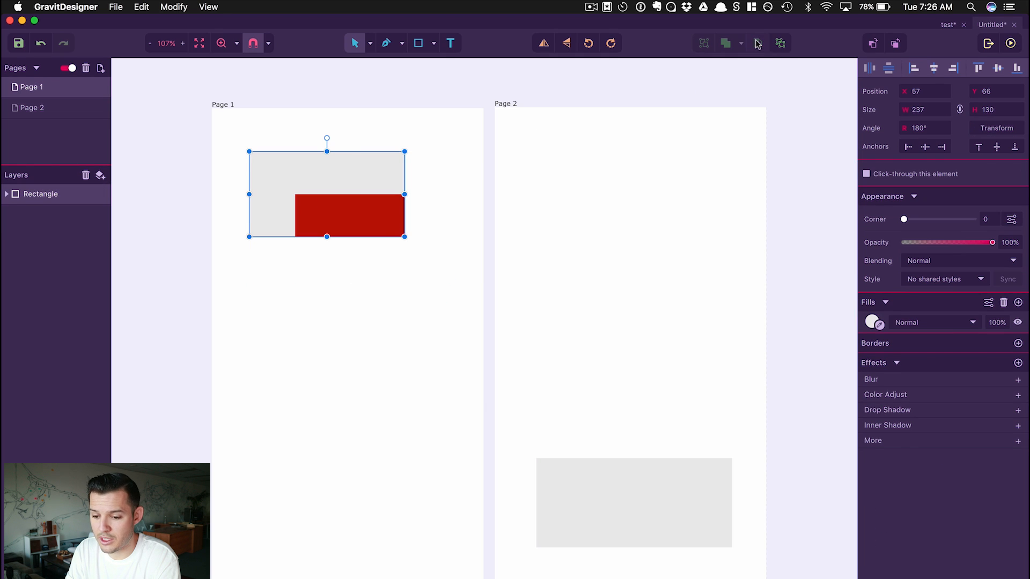
pyautogui.press('super+z')
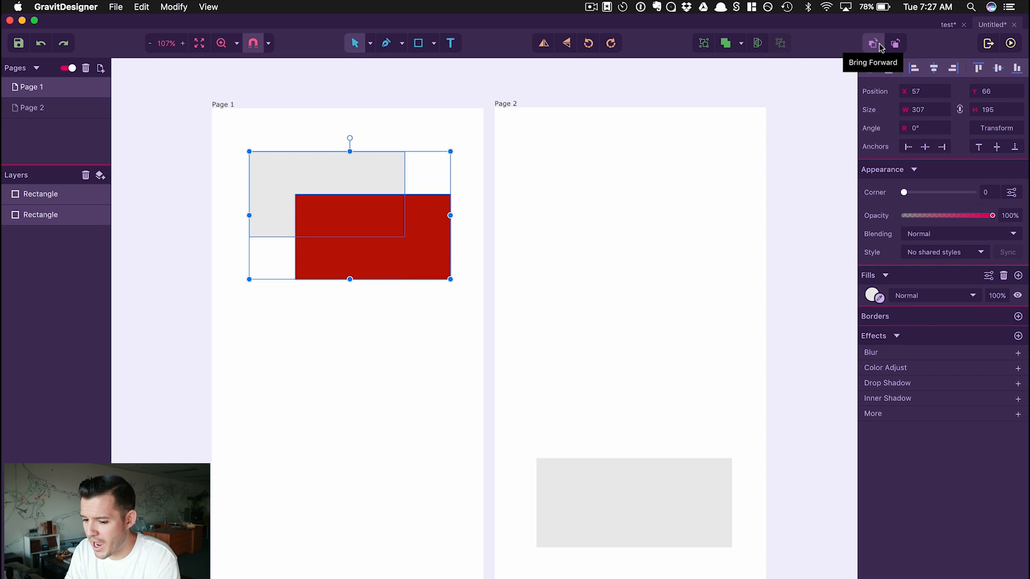
pyautogui.click(666, 131)
# Send the red rectangle behind the grey one, and bring it forward again
pyautogui.click(439, 218)
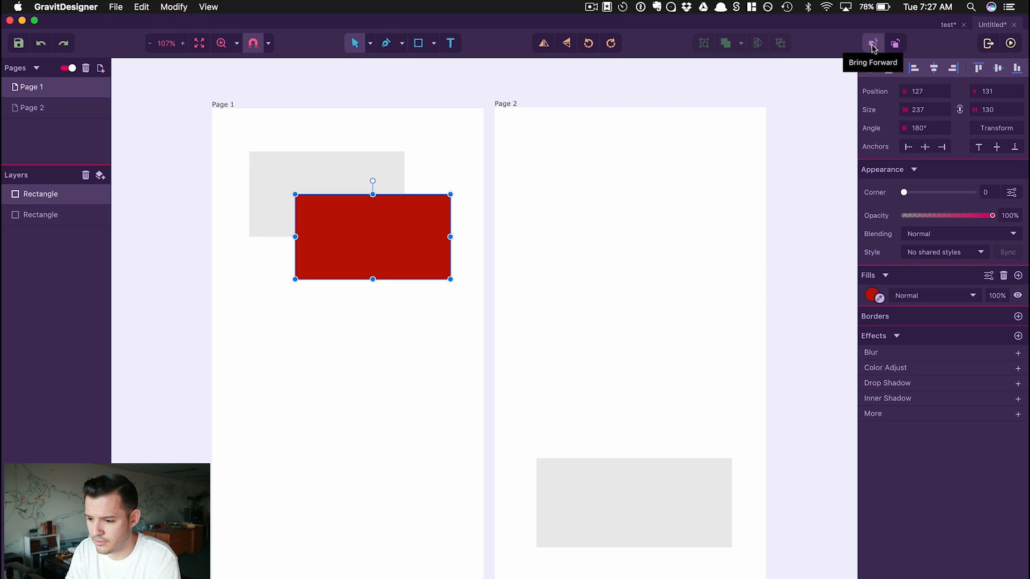
pyautogui.click(895, 47)
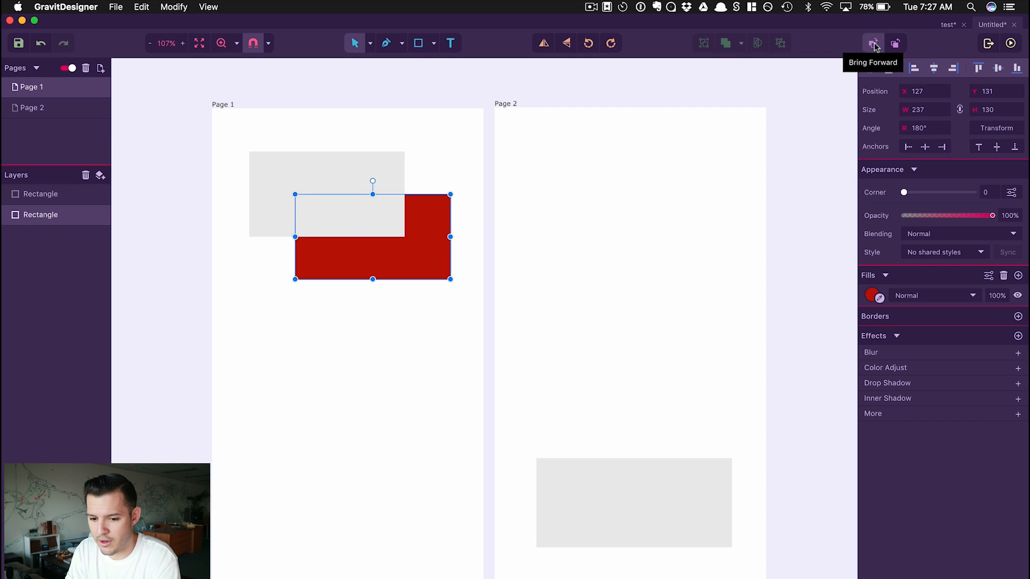
pyautogui.click(873, 45)
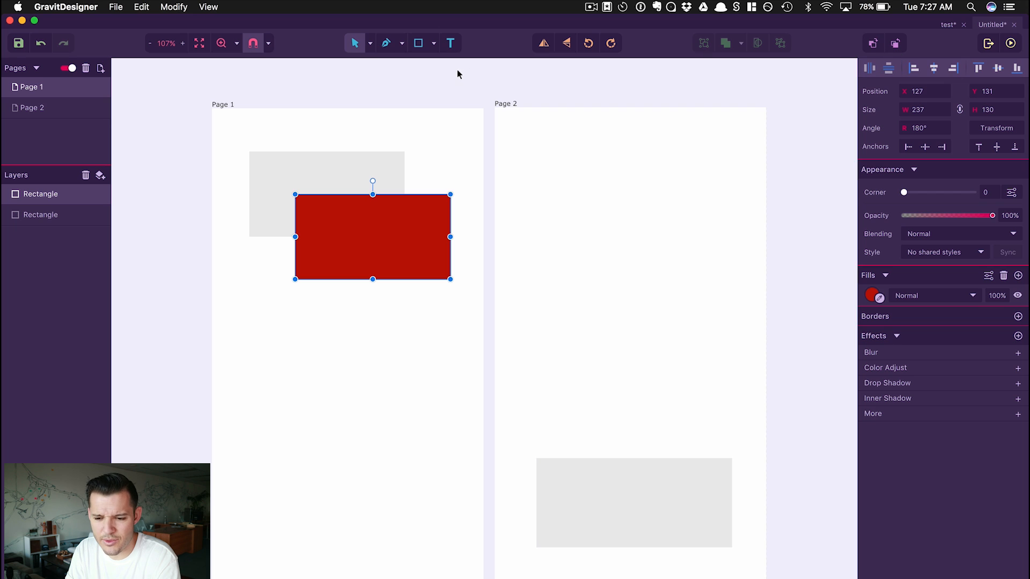
# Try the Layer tool on Page 1's grey rectangle, clear the selection, and switch back to the Pointer tool
pyautogui.click(370, 44)
pyautogui.click(397, 79)
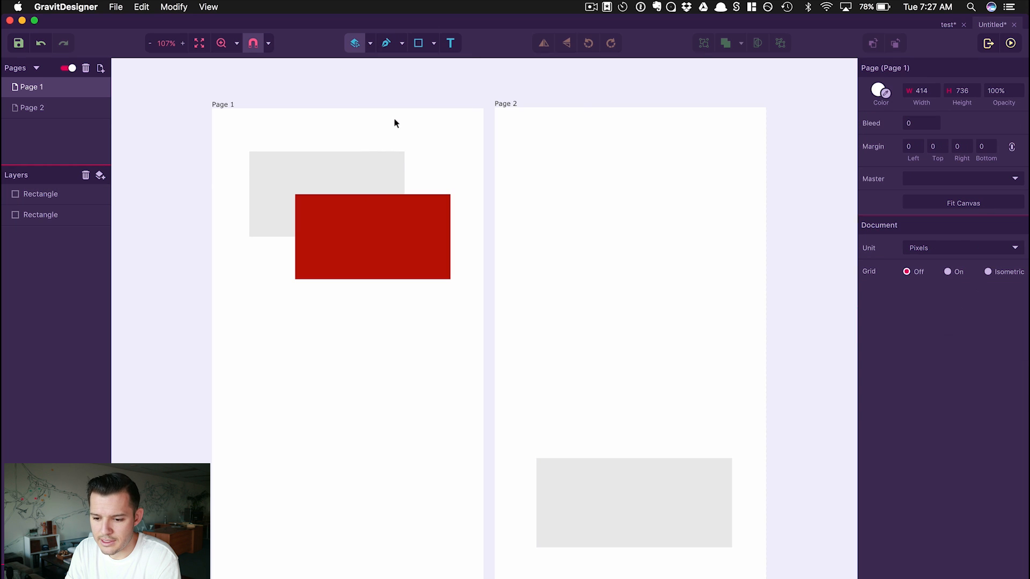
pyautogui.moveTo(417, 217); pyautogui.dragTo(328, 169)
pyautogui.click(86, 214)
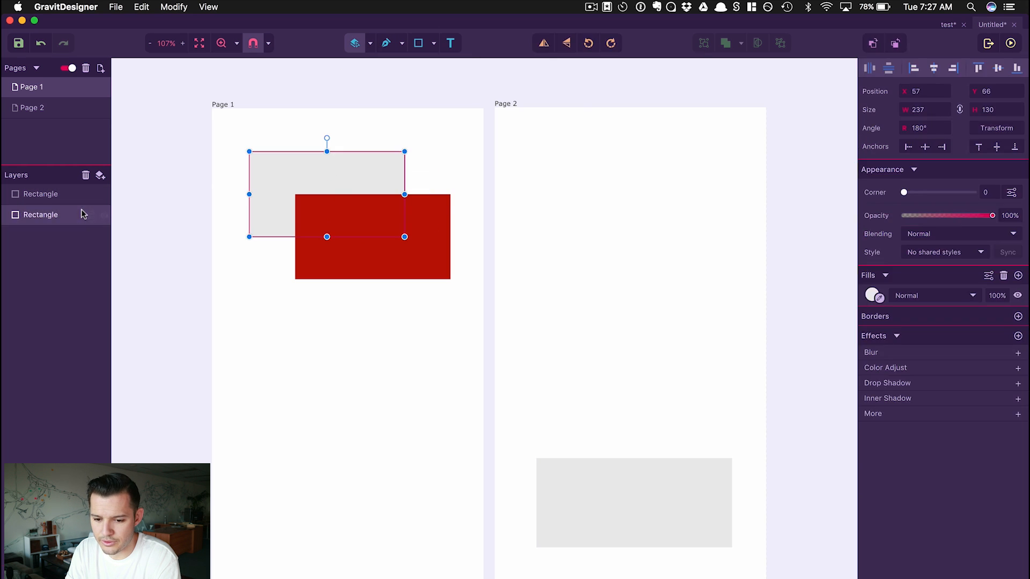
pyautogui.click(340, 253)
pyautogui.click(370, 44)
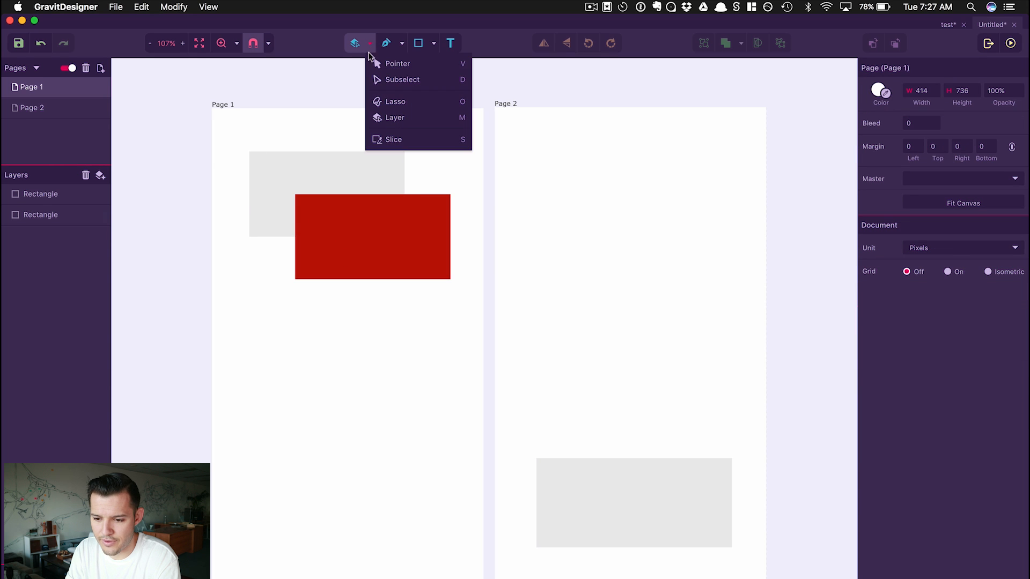
pyautogui.click(396, 63)
# Switch to the Layer tool, return to the Pointer tool, and leave Page 1's grey rectangle selected
pyautogui.click(33, 217)
pyautogui.moveTo(33, 216)
pyautogui.mouseDown()
pyautogui.moveTo(57, 198)
pyautogui.moveTo(56, 186)
pyautogui.moveTo(47, 223)
pyautogui.mouseUp()
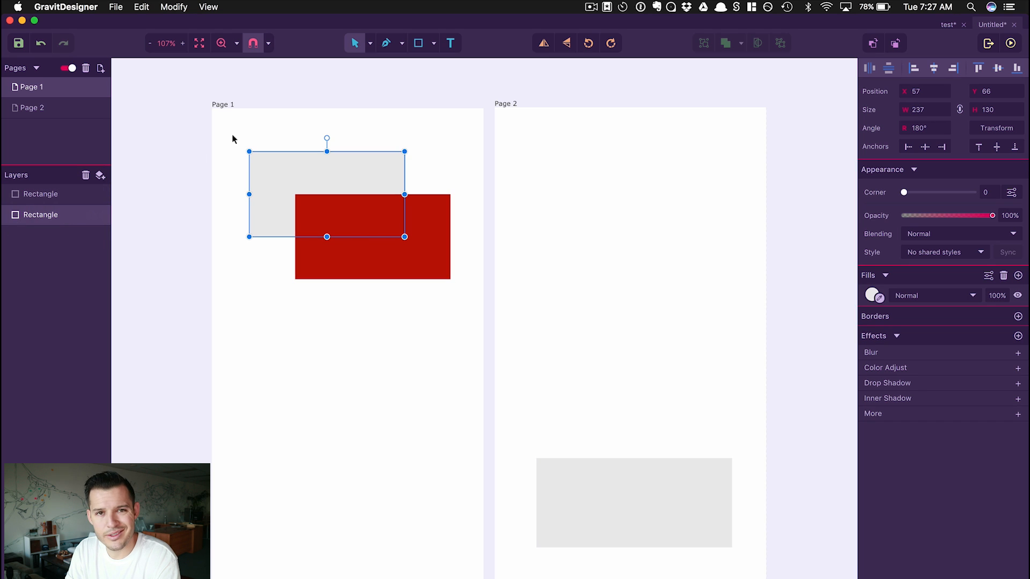
pyautogui.click(370, 43)
pyautogui.click(395, 119)
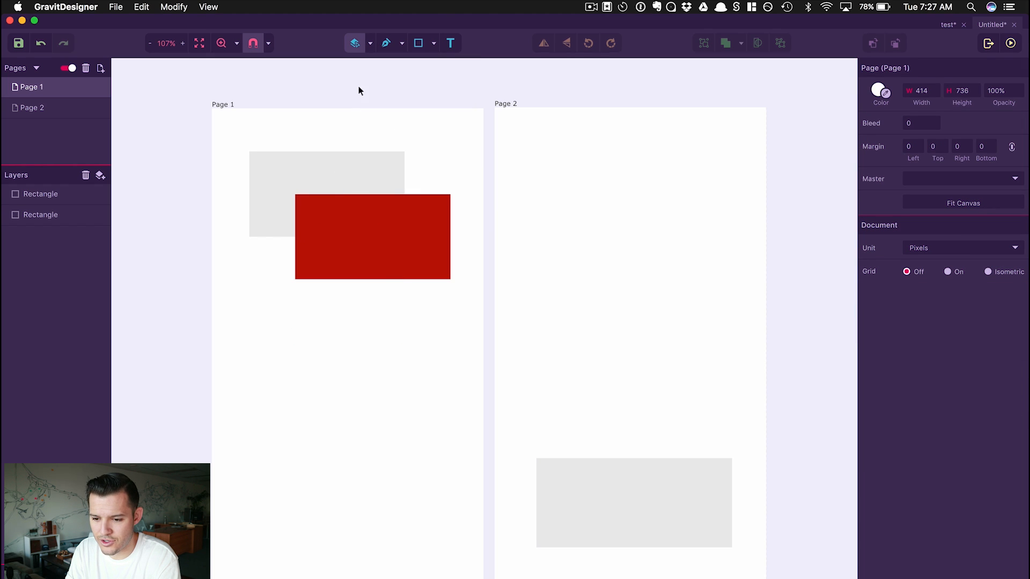
pyautogui.click(370, 43)
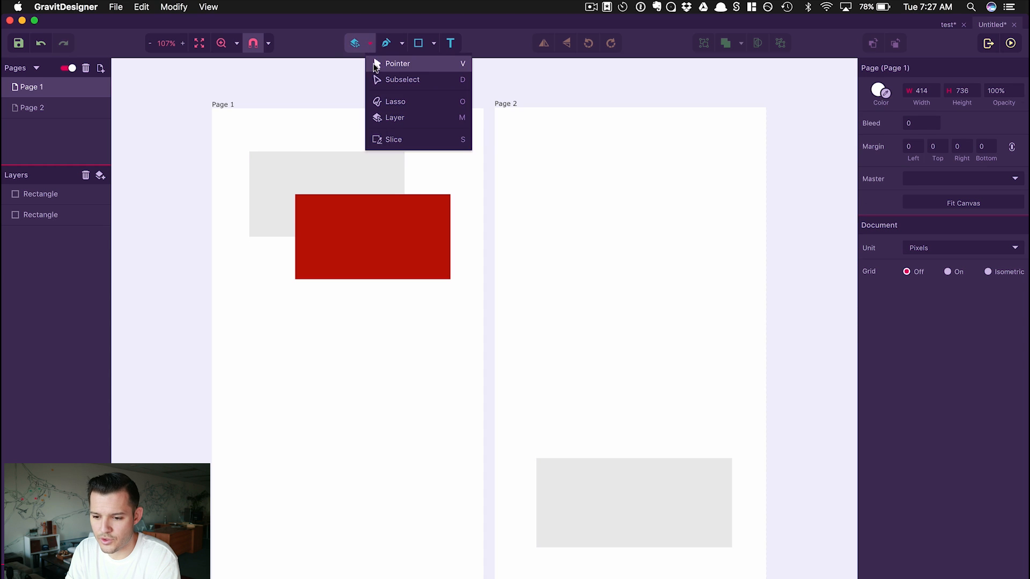
pyautogui.click(375, 62)
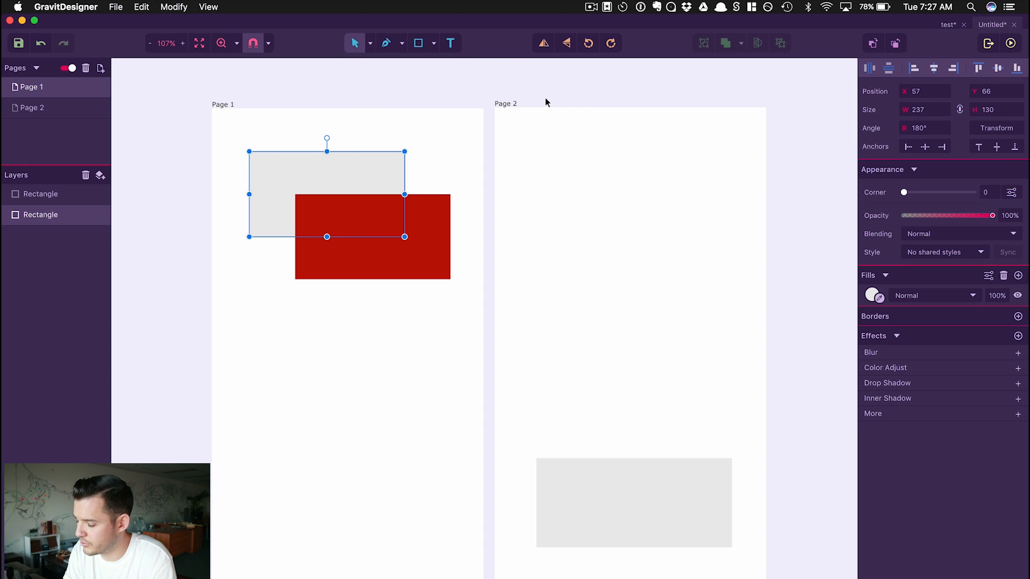
# Open the export settings and compare the Canvas, Selection and Assets export modes, ending on Selection
pyautogui.click(988, 44)
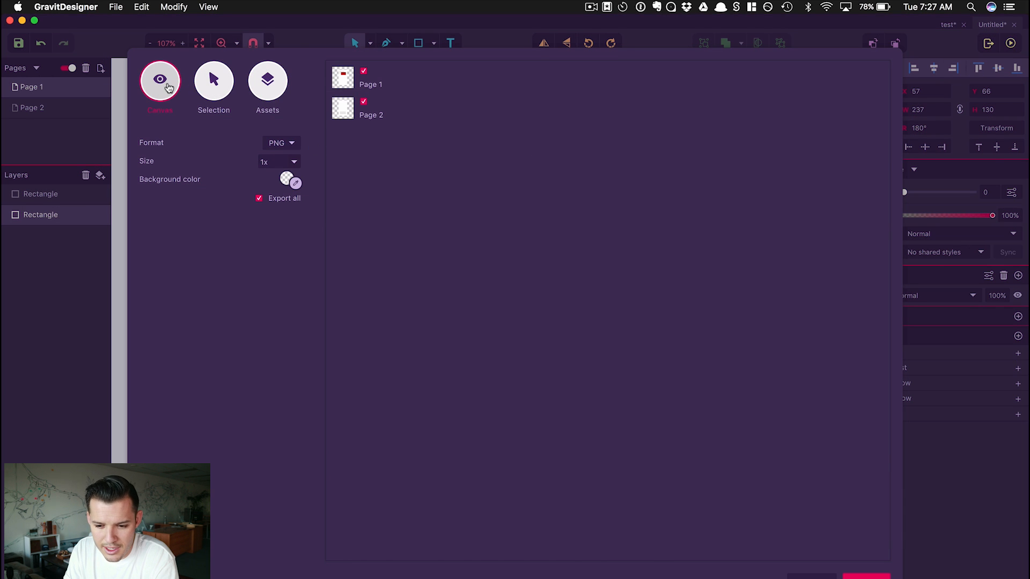
pyautogui.click(231, 88)
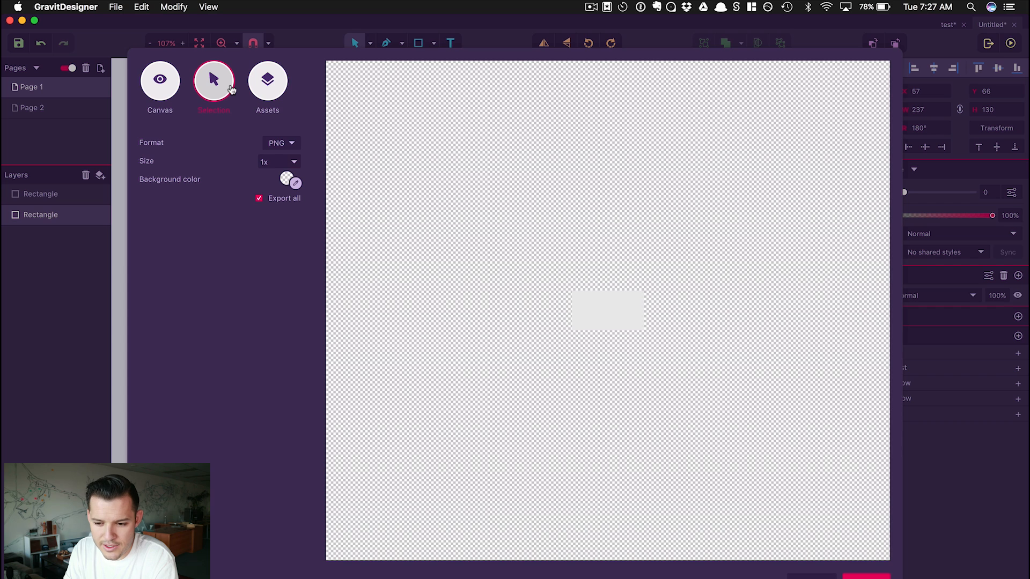
pyautogui.click(270, 88)
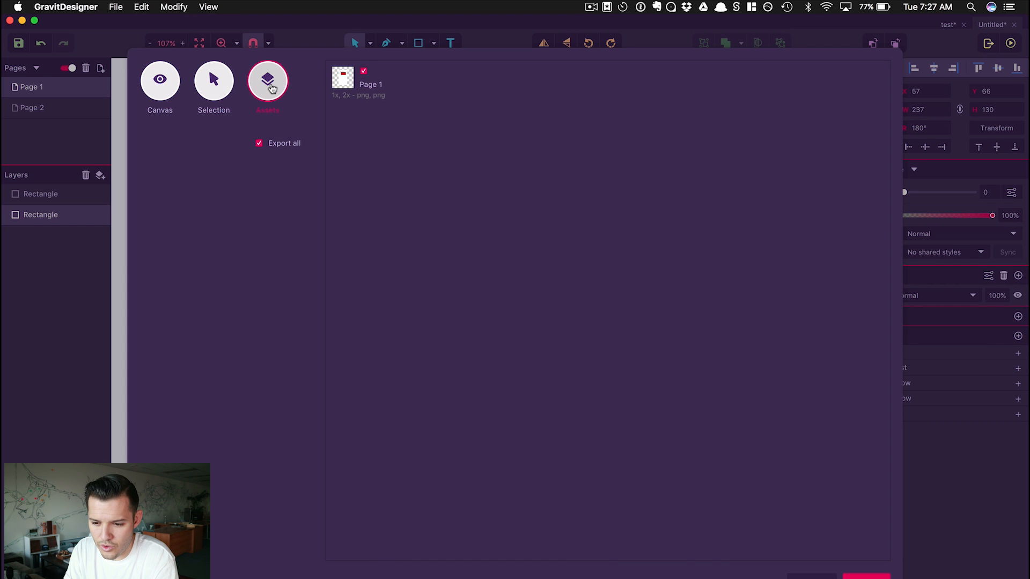
pyautogui.click(212, 83)
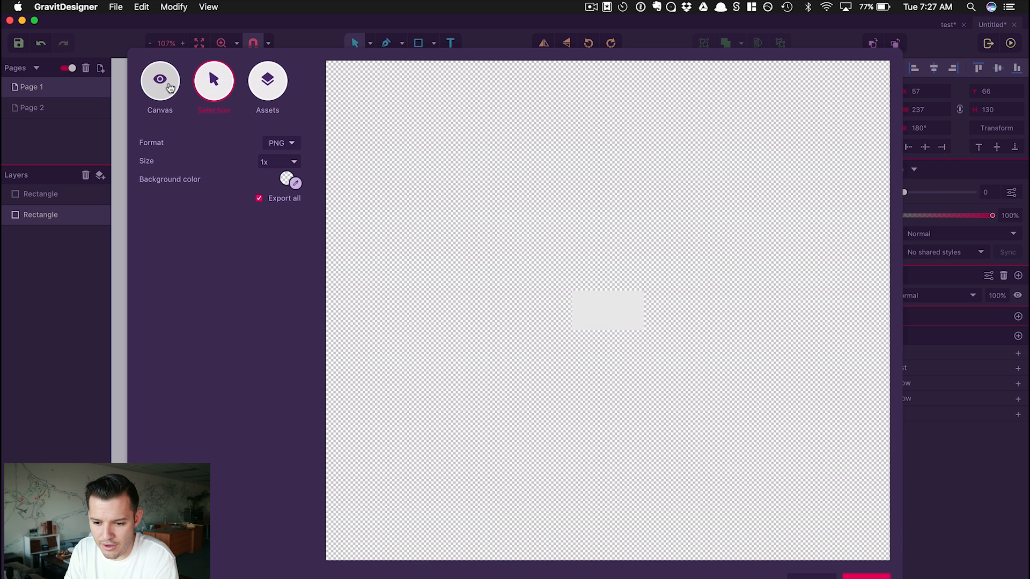
pyautogui.click(170, 88)
pyautogui.click(214, 80)
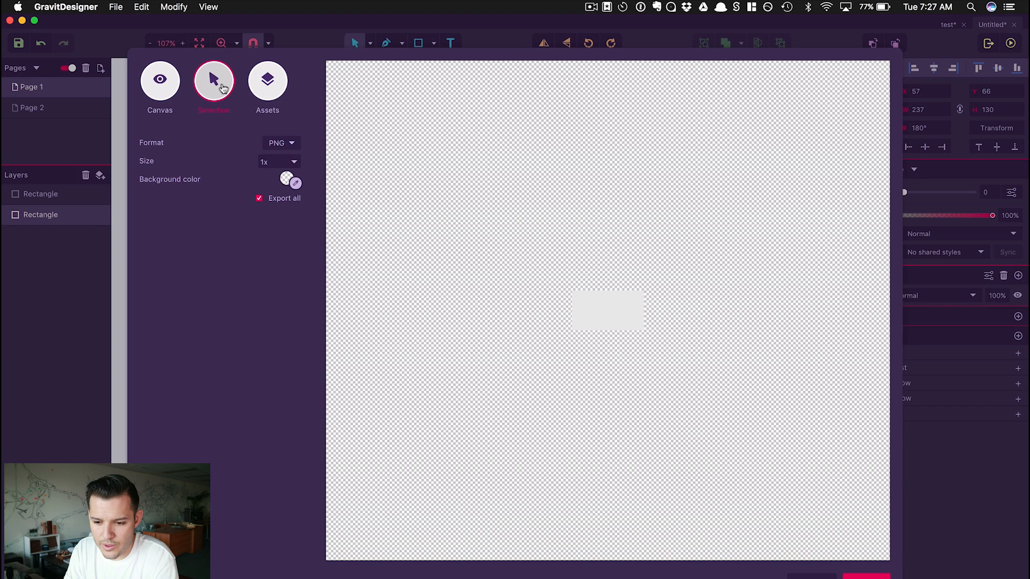
# View the available file formats and size presets for exporting the selection without changing them
pyautogui.click(279, 143)
pyautogui.click(302, 130)
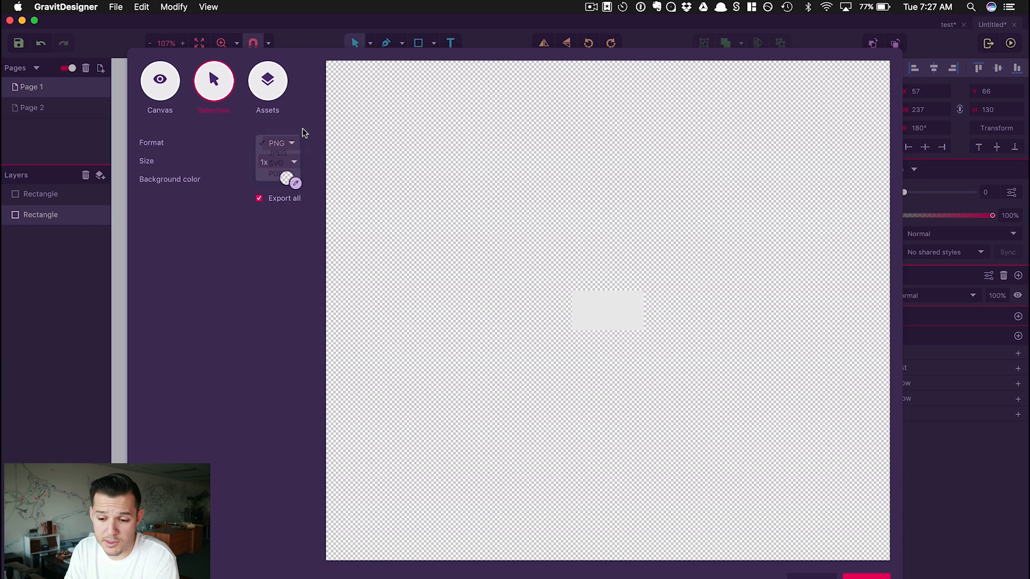
pyautogui.click(296, 161)
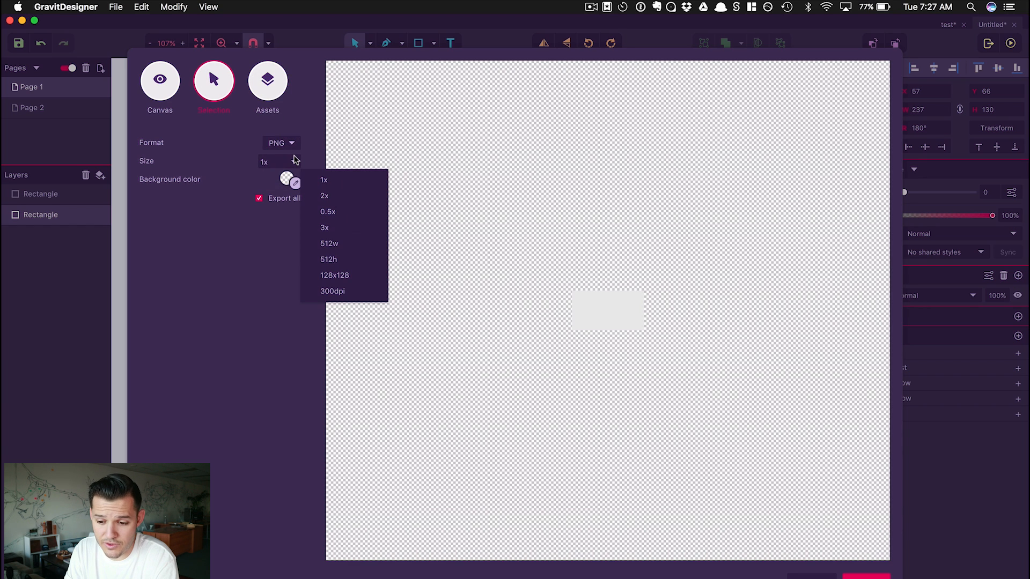
pyautogui.click(260, 327)
# Enter 500px as the custom export size for the selection, and cancel the export
pyautogui.click(275, 161)
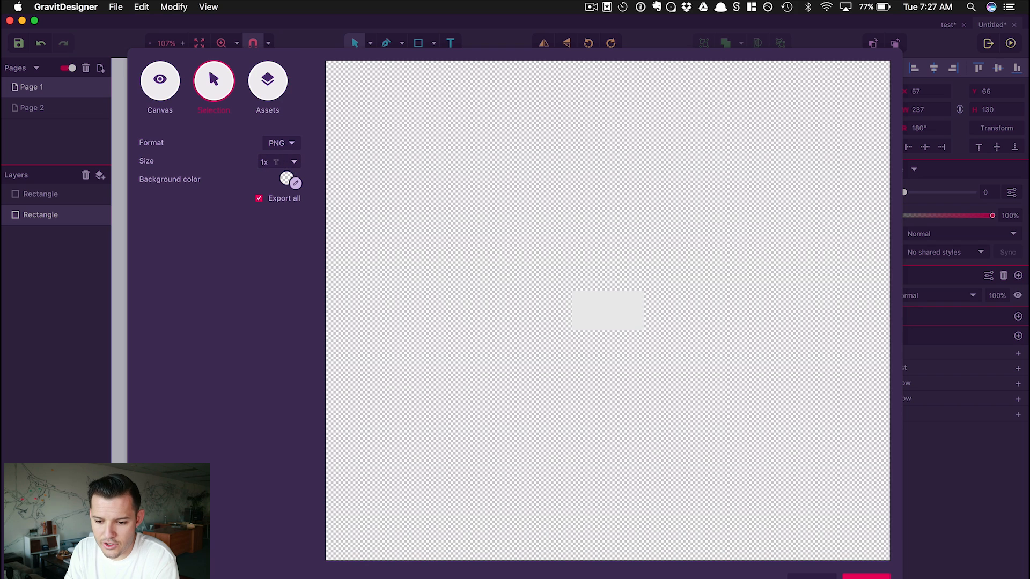
pyautogui.press('BackSpace')
pyautogui.press('BackSpace')
pyautogui.write('500')
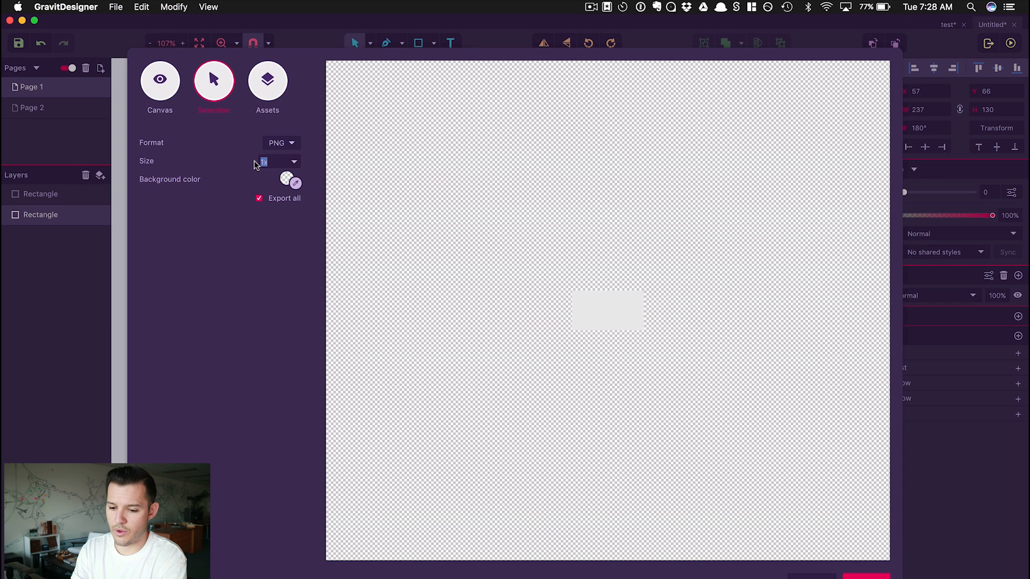
pyautogui.write('px')
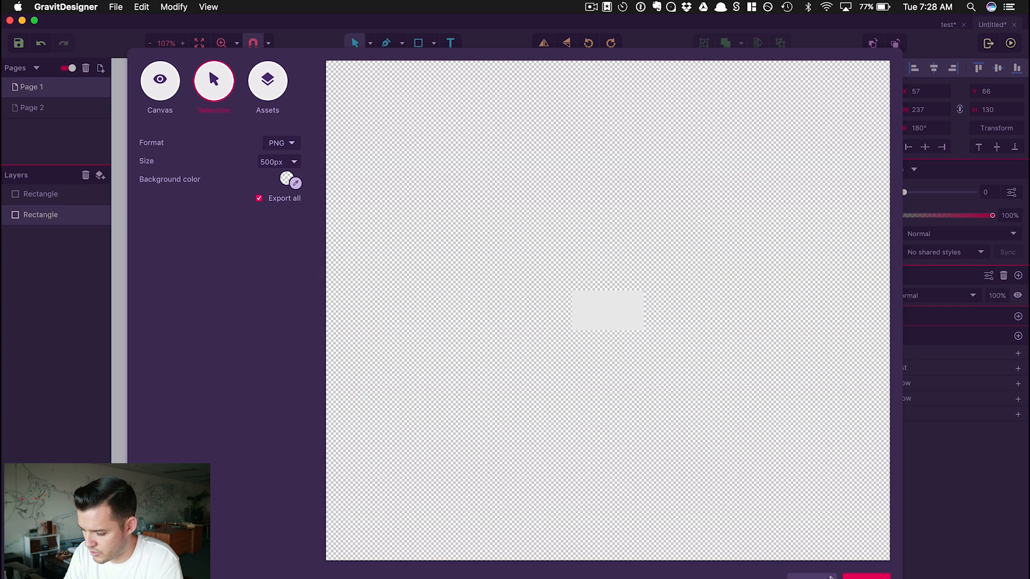
pyautogui.click(810, 576)
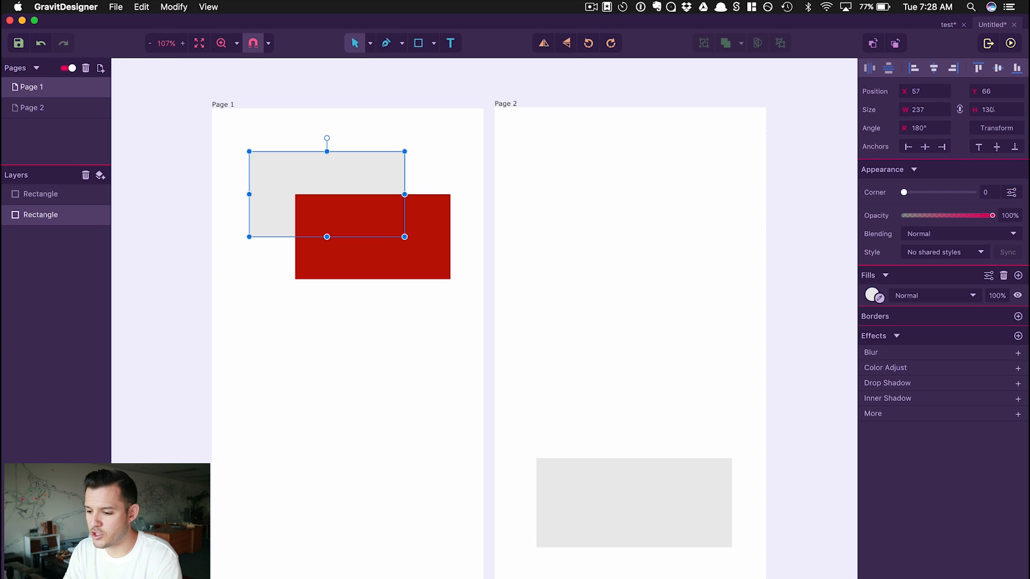
# Set the position of Page 1's grey rectangle to X 0, Y 0
pyautogui.click(922, 88)
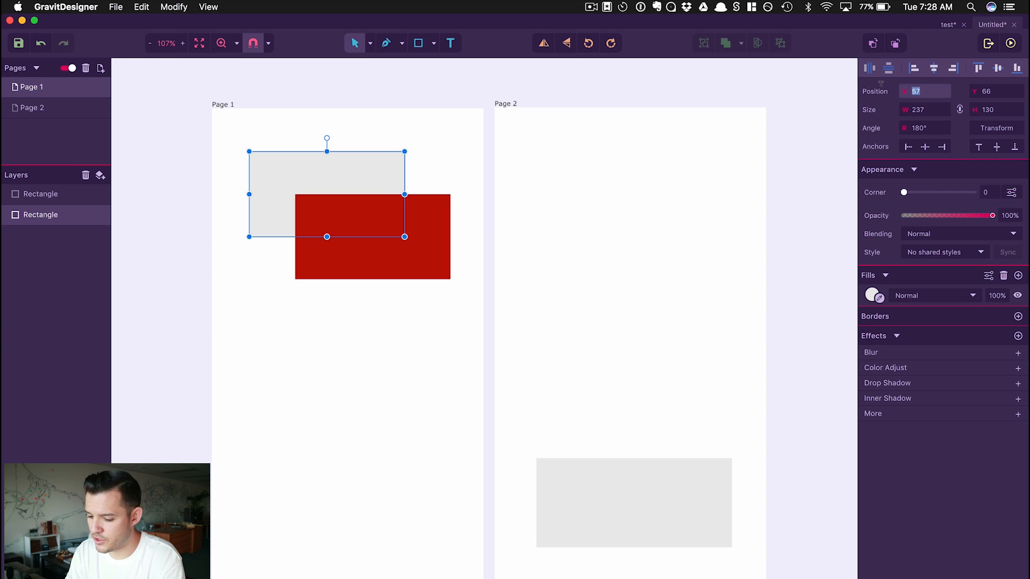
pyautogui.write('0')
pyautogui.press('Tab')
pyautogui.write('0')
pyautogui.press('Tab')
# Stretch the grey rectangle to Page 1's full 414 px width and reduce its height to about 60 px
pyautogui.click(407, 146)
pyautogui.click(327, 142)
pyautogui.moveTo(367, 151); pyautogui.dragTo(482, 168)
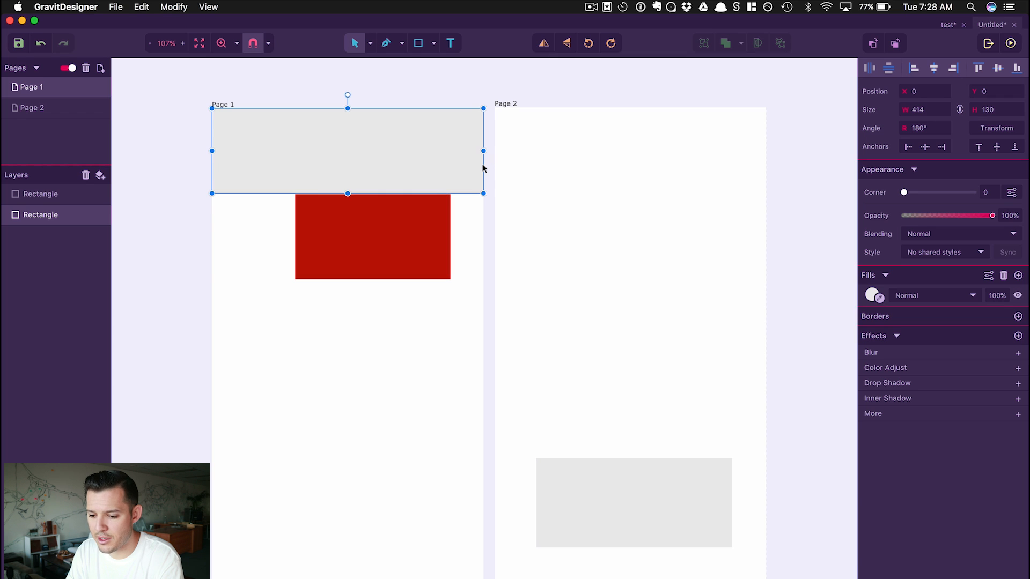
pyautogui.moveTo(348, 193); pyautogui.dragTo(347, 148)
pyautogui.moveTo(483, 129)
pyautogui.mouseDown()
pyautogui.moveTo(397, 128)
pyautogui.moveTo(483, 130)
pyautogui.mouseUp()
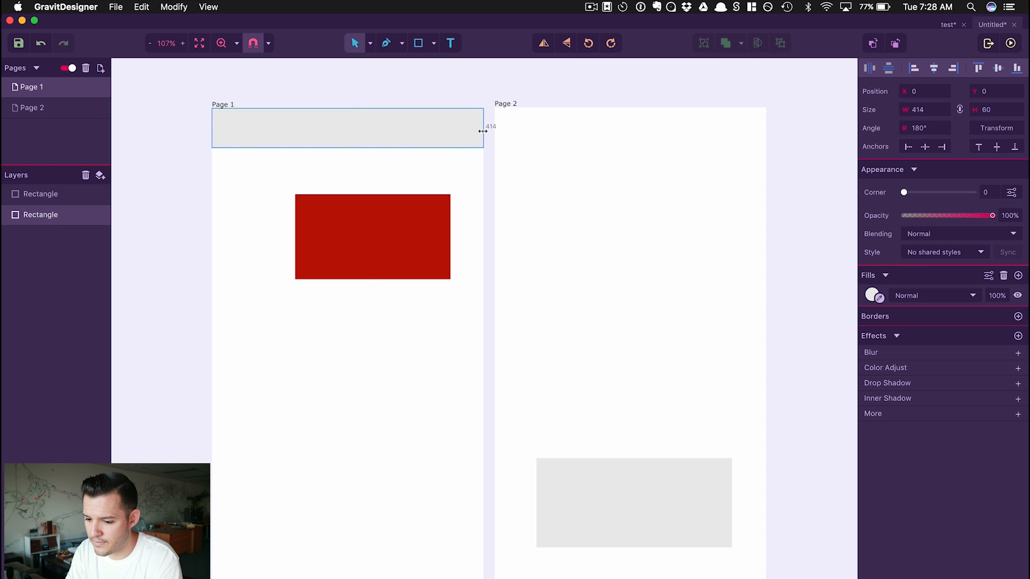
# Try angles such as -179° and 172° on the grey rectangle, and set its angle to 0°
pyautogui.click(906, 128)
pyautogui.write('171')
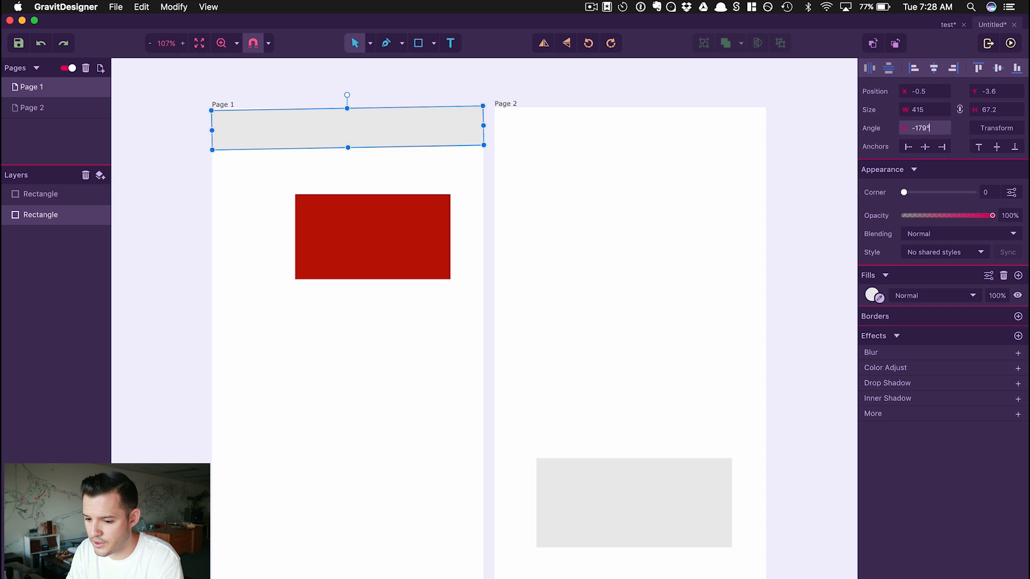
pyautogui.press('super+a')
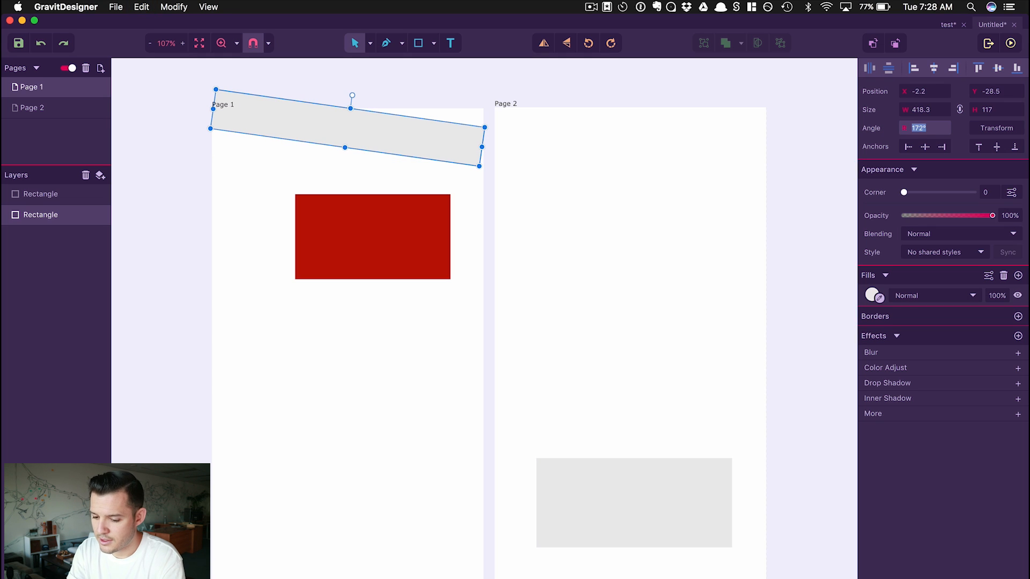
pyautogui.write('0')
pyautogui.press('Return')
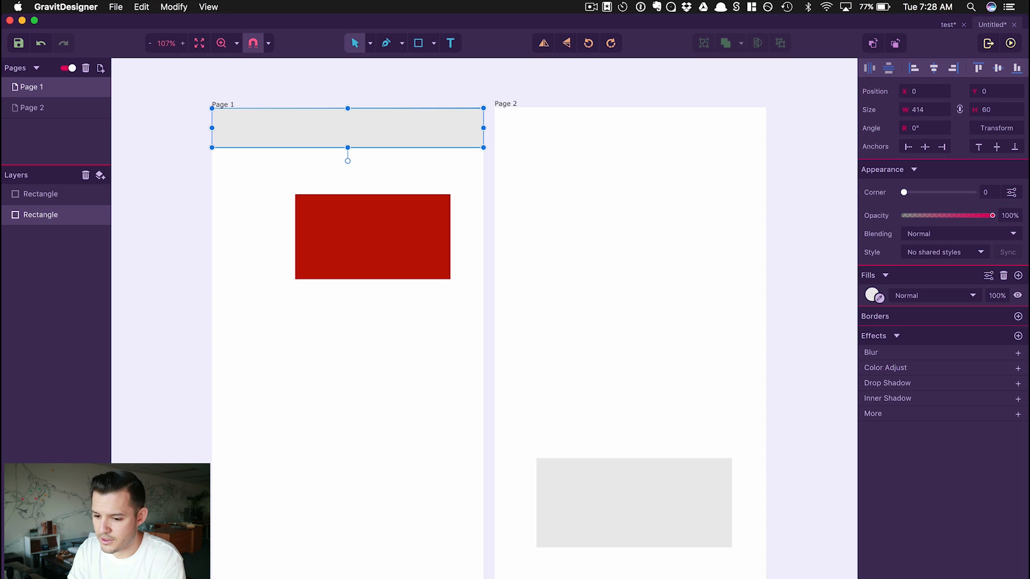
# Use Transform on Page 1's grey rectangle to apply a horizontal move of 51 px
pyautogui.click(995, 130)
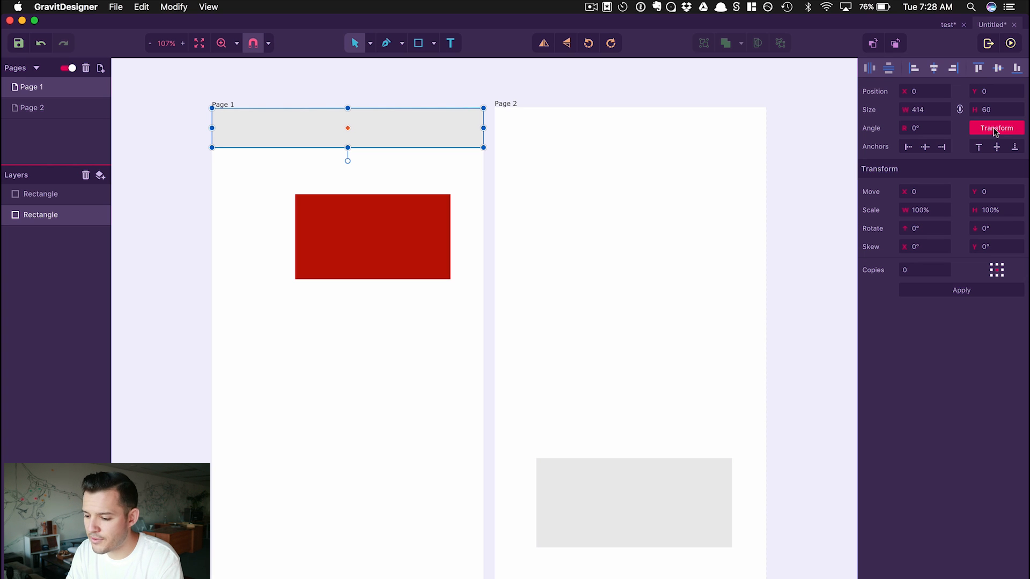
pyautogui.click(995, 130)
pyautogui.click(996, 129)
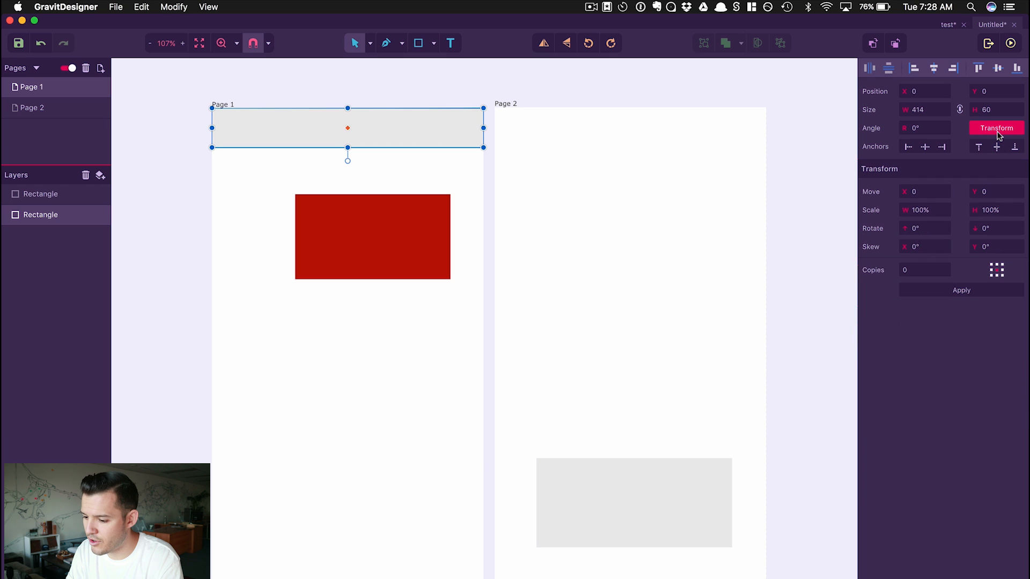
pyautogui.click(997, 132)
pyautogui.click(998, 131)
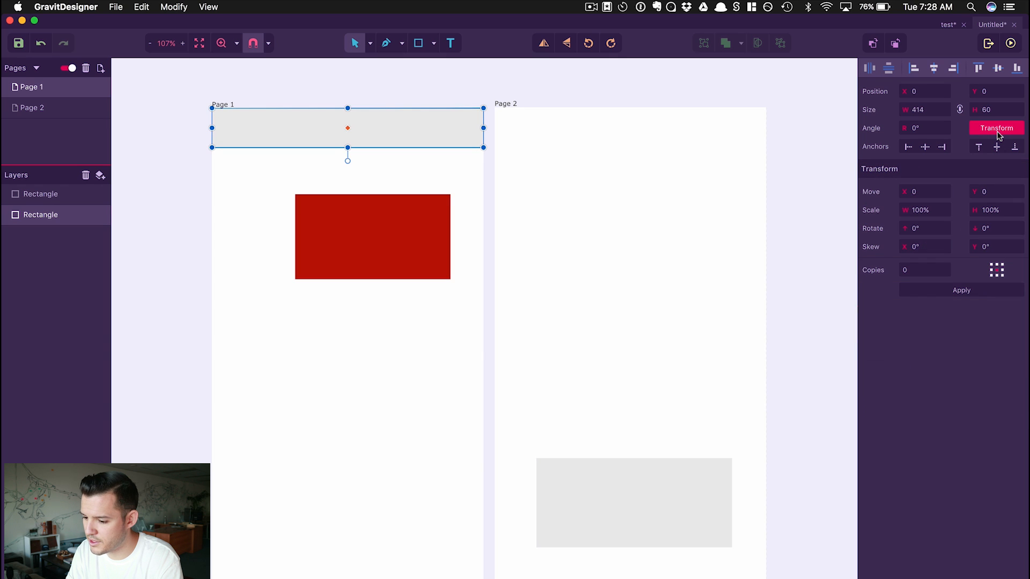
pyautogui.click(927, 198)
pyautogui.write('1')
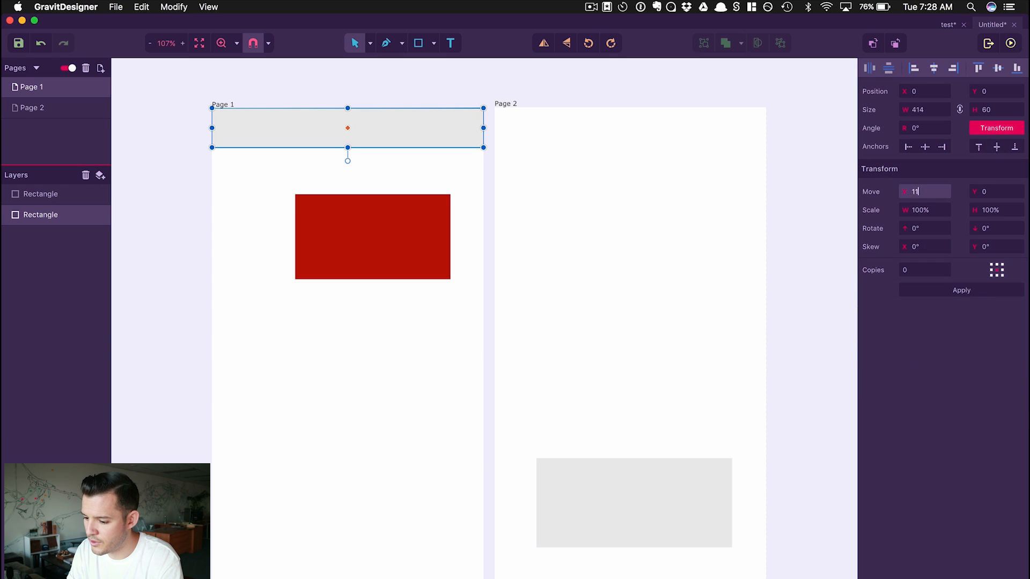
pyautogui.press('Return')
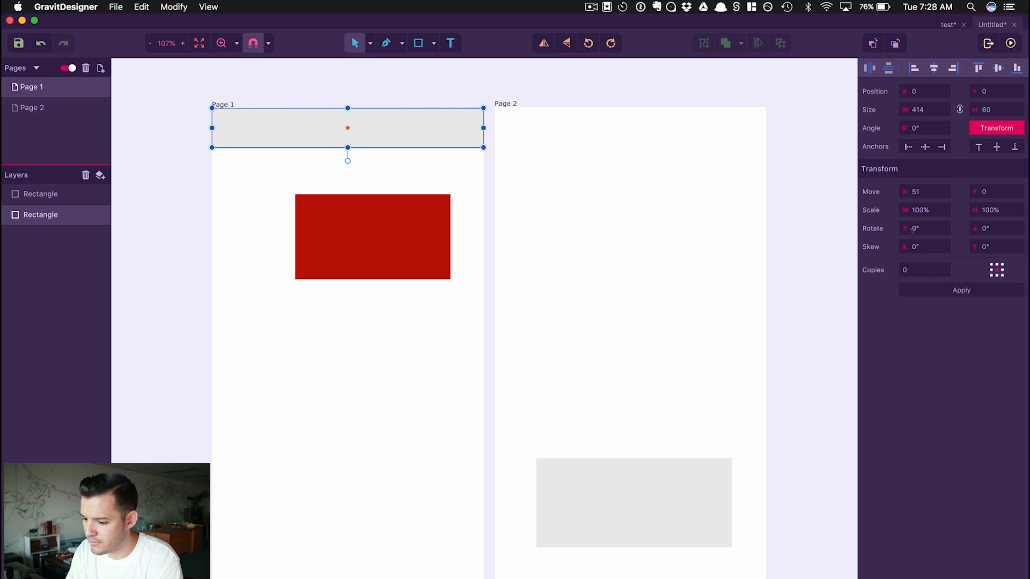
pyautogui.click(930, 290)
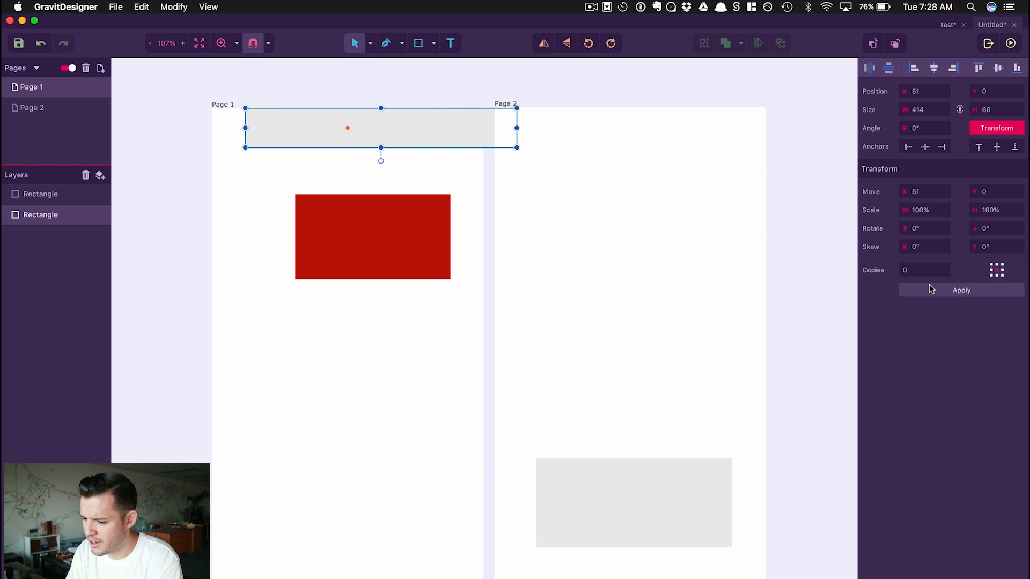
# Undo the grey rectangle's horizontal move and reset the Transform X move value to 0
pyautogui.press('super+z')
pyautogui.click(928, 192)
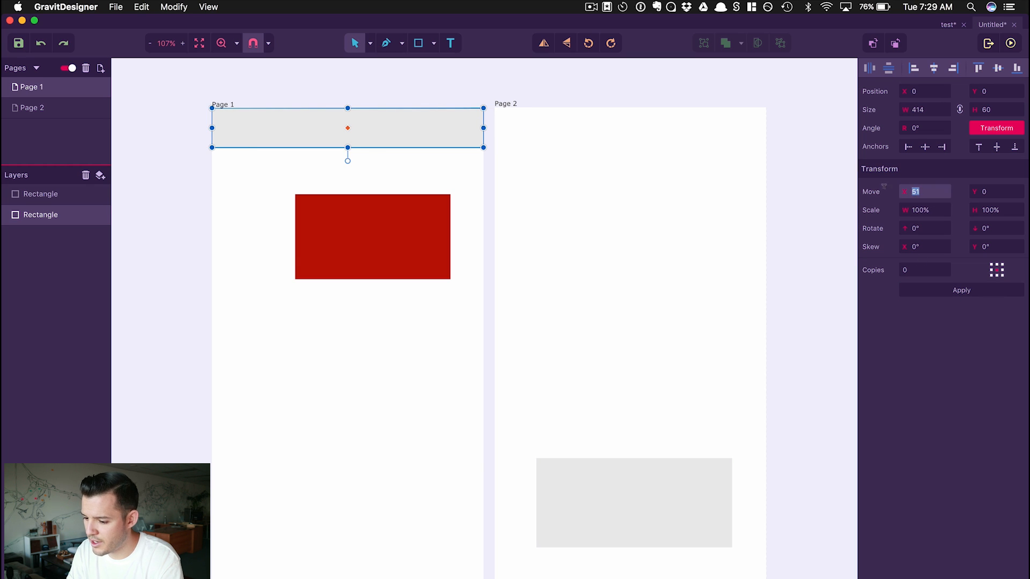
pyautogui.write('0')
pyautogui.press('Tab')
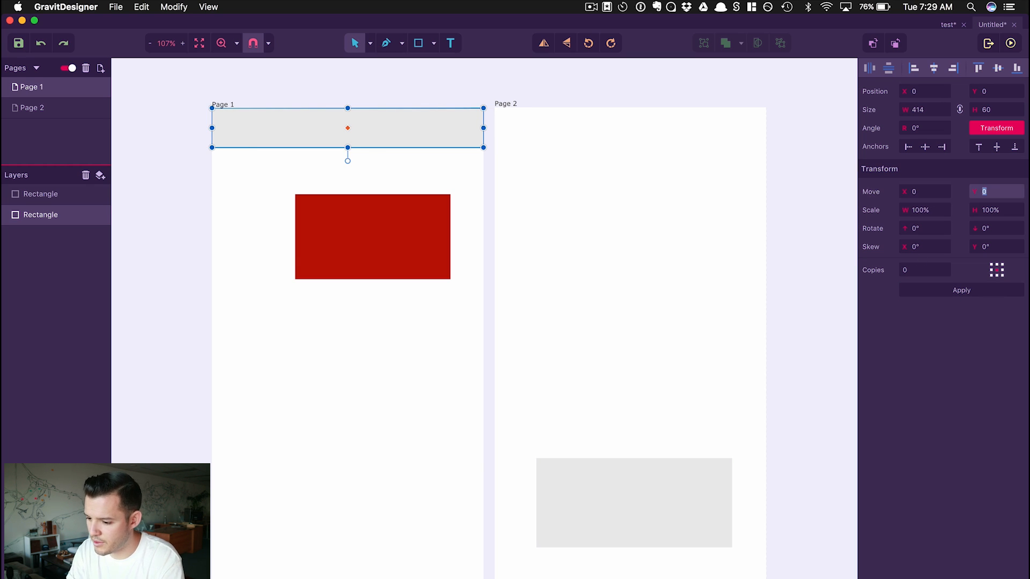
# Enter a horizontal skew of 41° for the grey rectangle, and leave Transform without applying it
pyautogui.click(933, 211)
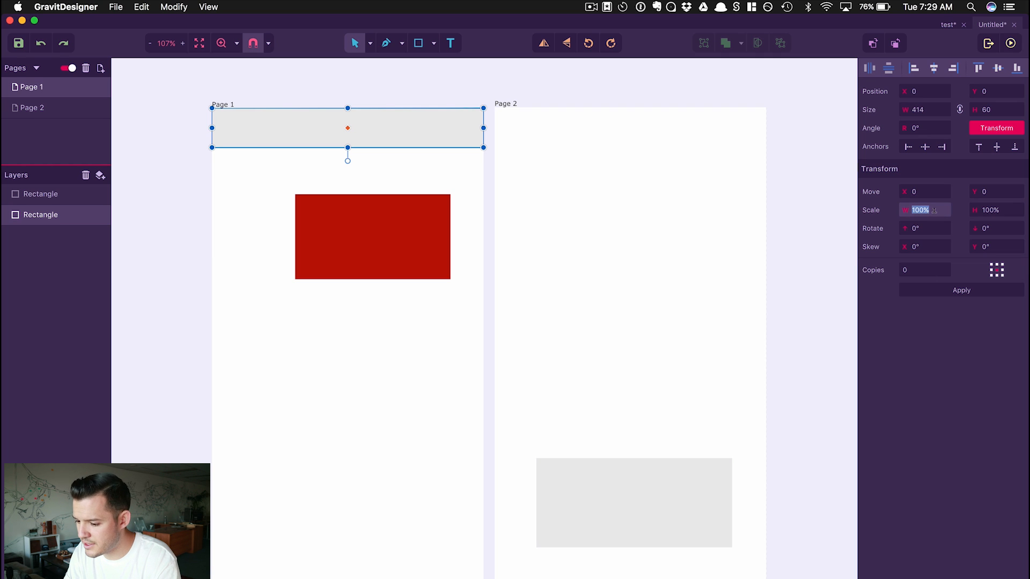
pyautogui.click(926, 242)
pyautogui.write('41')
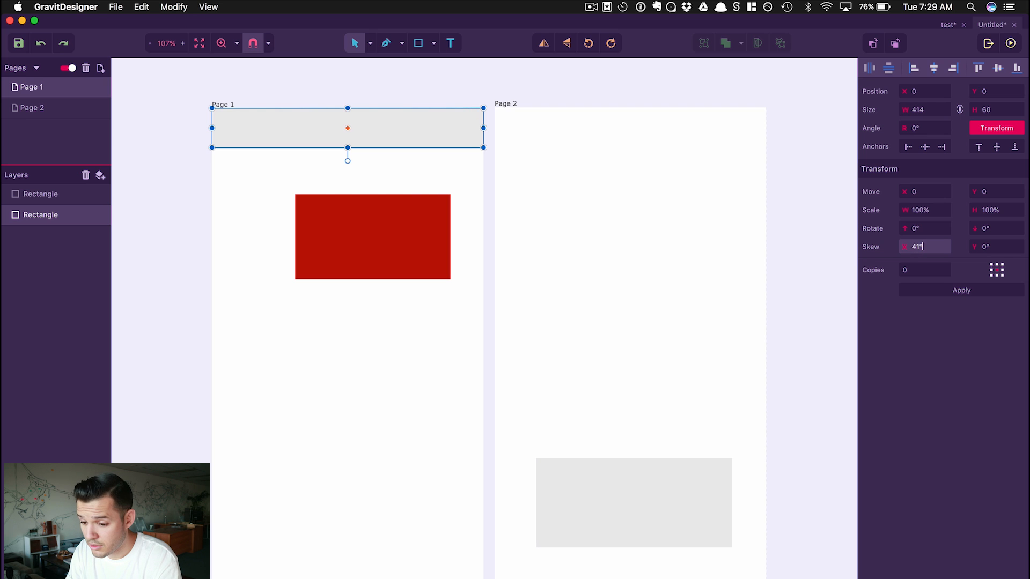
pyautogui.press('Return')
pyautogui.click(379, 327)
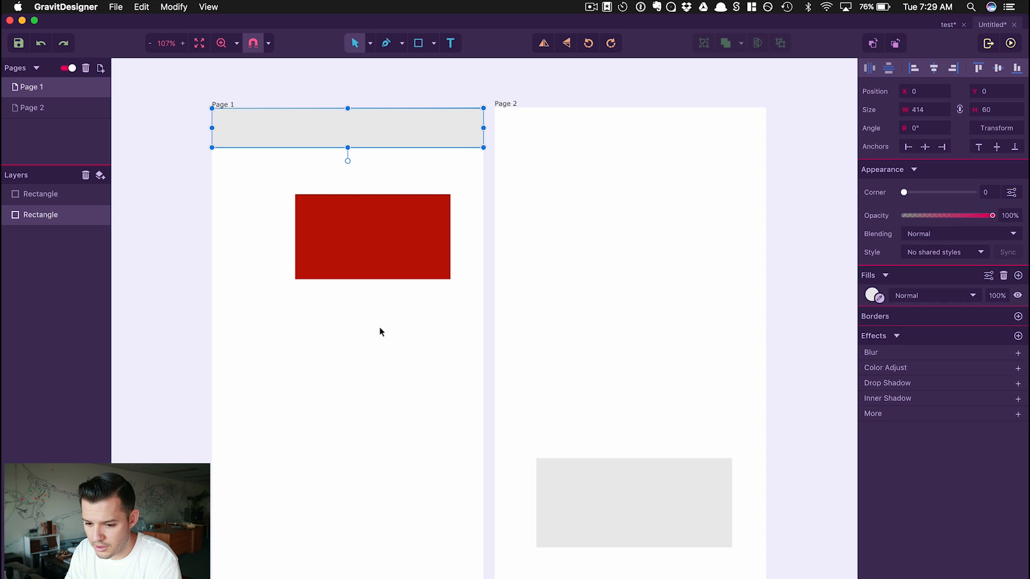
# Resize the grey rectangle to about 283 × 89 px and move it below the red rectangle, at about X 62, Y 372
pyautogui.click(371, 163)
pyautogui.click(383, 141)
pyautogui.moveTo(473, 149); pyautogui.dragTo(397, 167)
pyautogui.moveTo(361, 137); pyautogui.dragTo(400, 379)
# Apply a Transform skew of X 41° and Y 71° to the grey rectangle on Page 1
pyautogui.click(1009, 132)
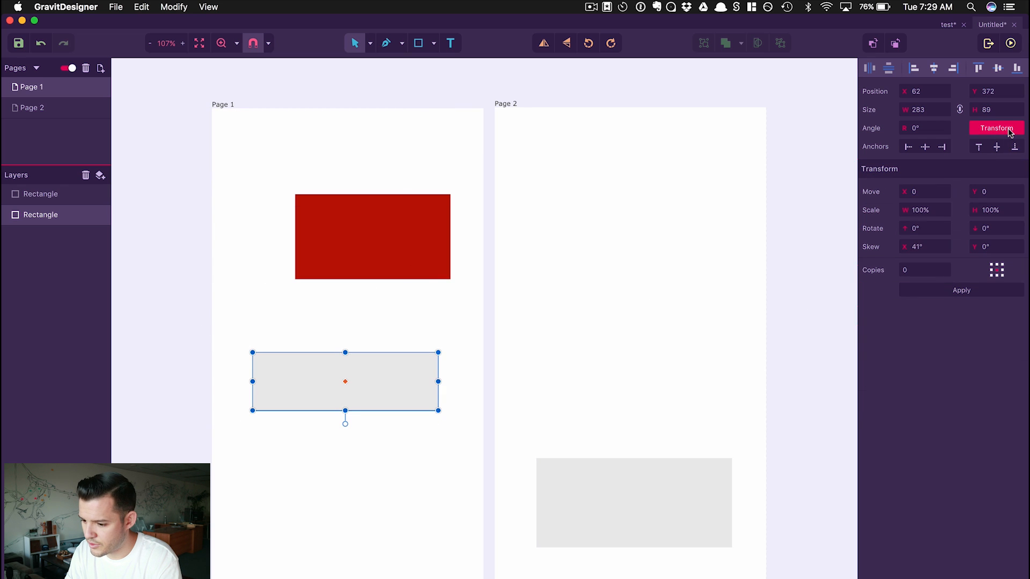
pyautogui.click(925, 246)
pyautogui.press('Tab')
pyautogui.write('11')
pyautogui.hotkey('shift', 'Up')
pyautogui.hotkey('shift', 'Up')
pyautogui.press('Return')
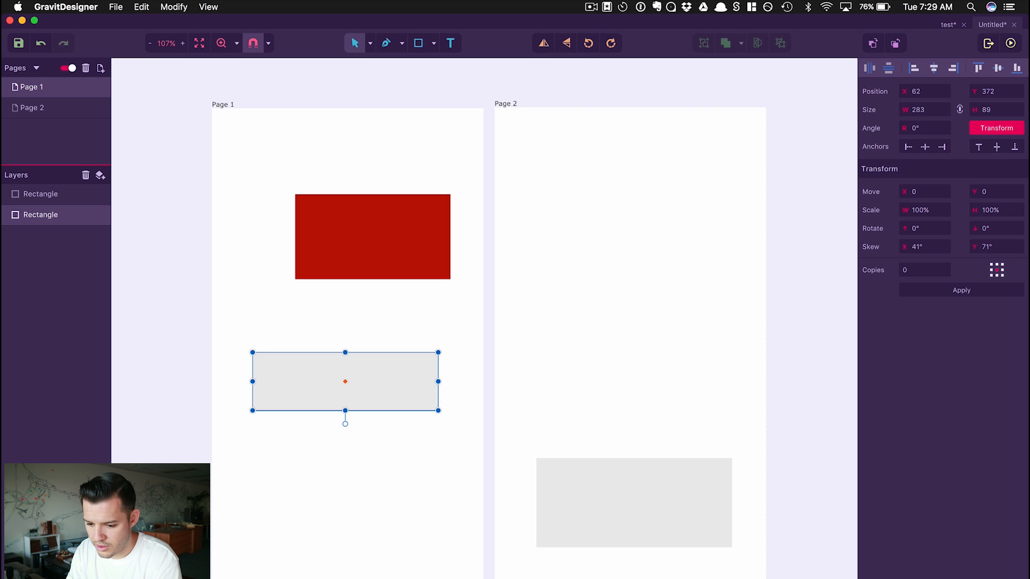
pyautogui.click(928, 290)
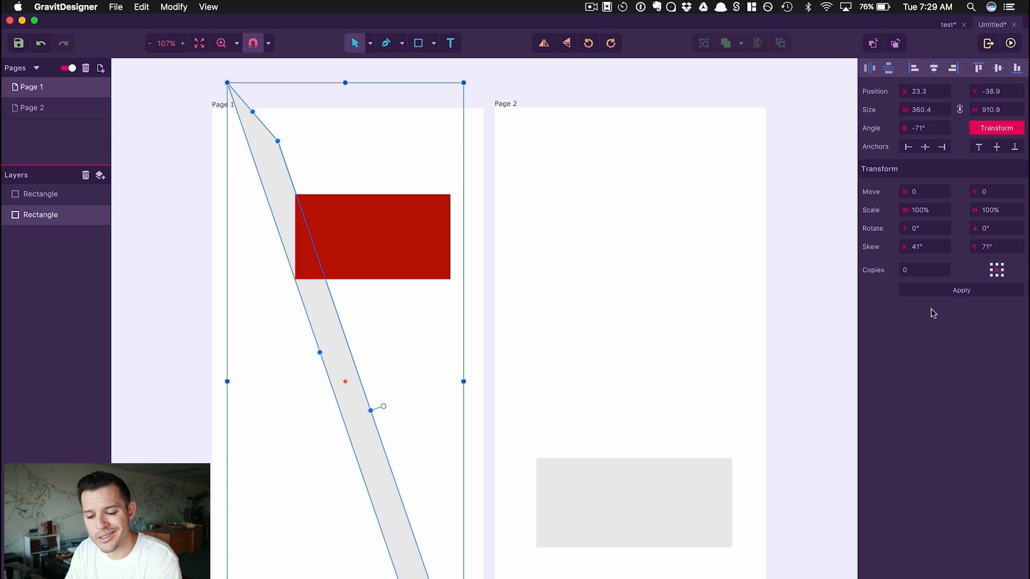
# Delete the skewed grey rectangle from Page 1
pyautogui.press('Escape')
pyautogui.click(306, 119)
pyautogui.click(275, 142)
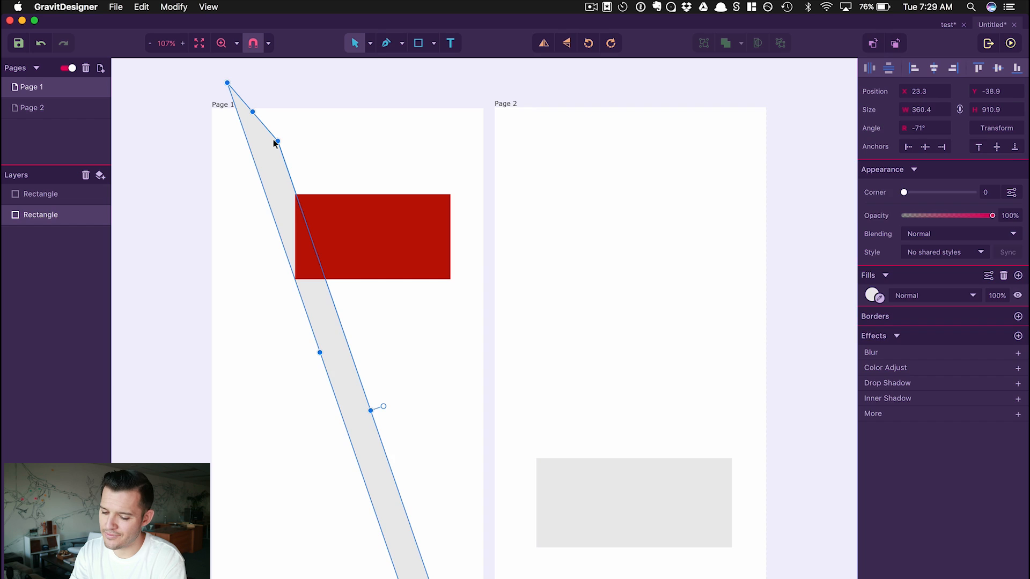
pyautogui.press('Delete')
# Move the red rectangle to about X 107, Y 168 and raise its corner rounding to 65
pyautogui.moveTo(361, 244); pyautogui.dragTo(349, 269)
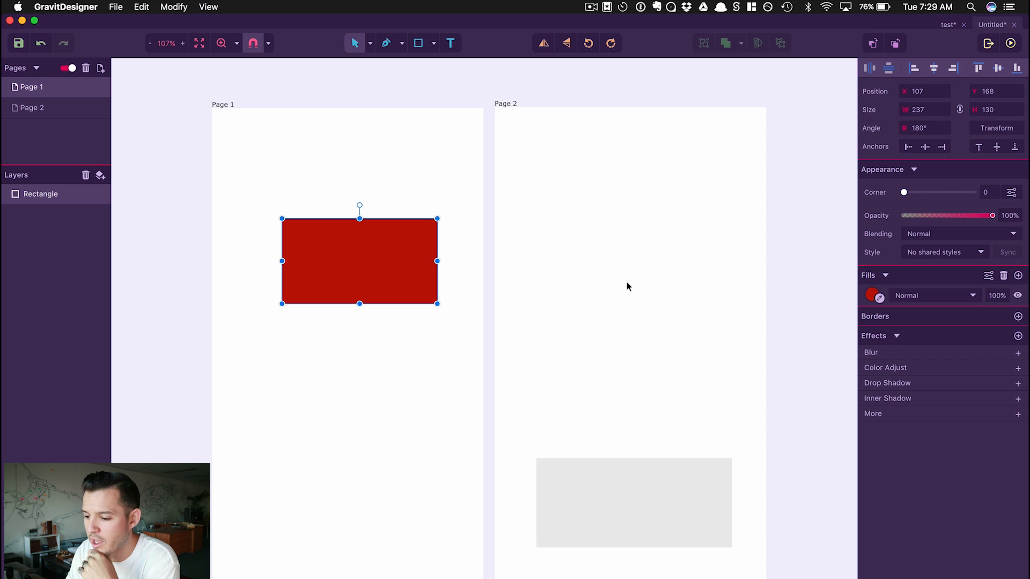
pyautogui.moveTo(906, 189); pyautogui.dragTo(980, 194)
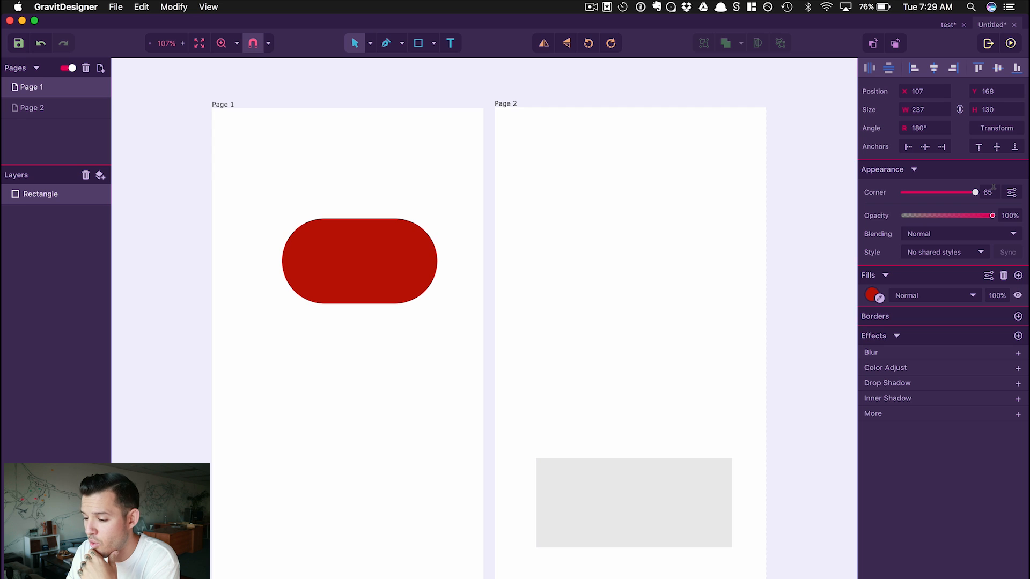
pyautogui.moveTo(986, 188)
pyautogui.mouseDown()
pyautogui.moveTo(901, 192)
pyautogui.moveTo(982, 192)
pyautogui.mouseUp()
# Try the Round2, Bevel, Inset and Fancy corner styles on the red rectangle
pyautogui.click(1011, 192)
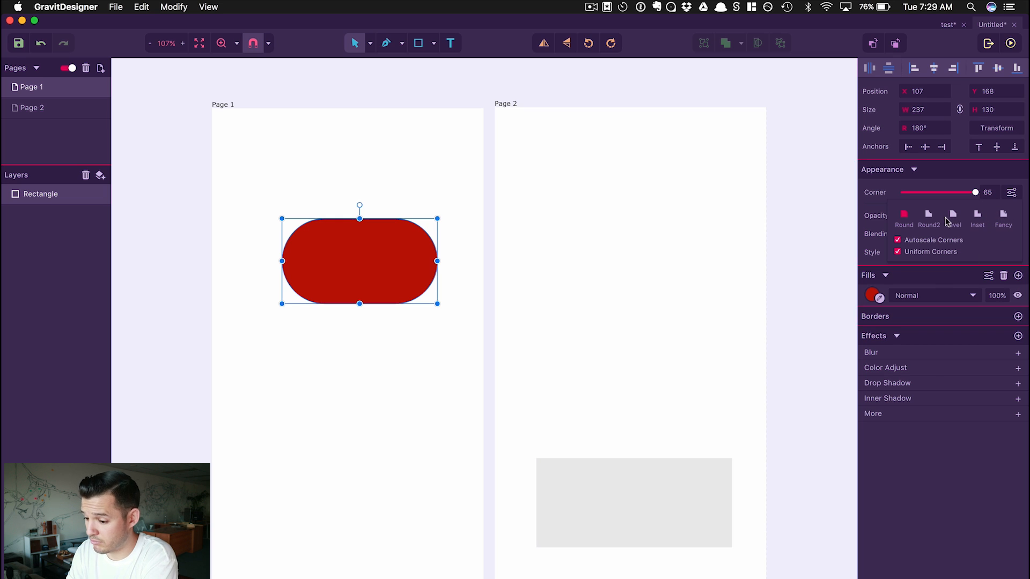
pyautogui.click(928, 215)
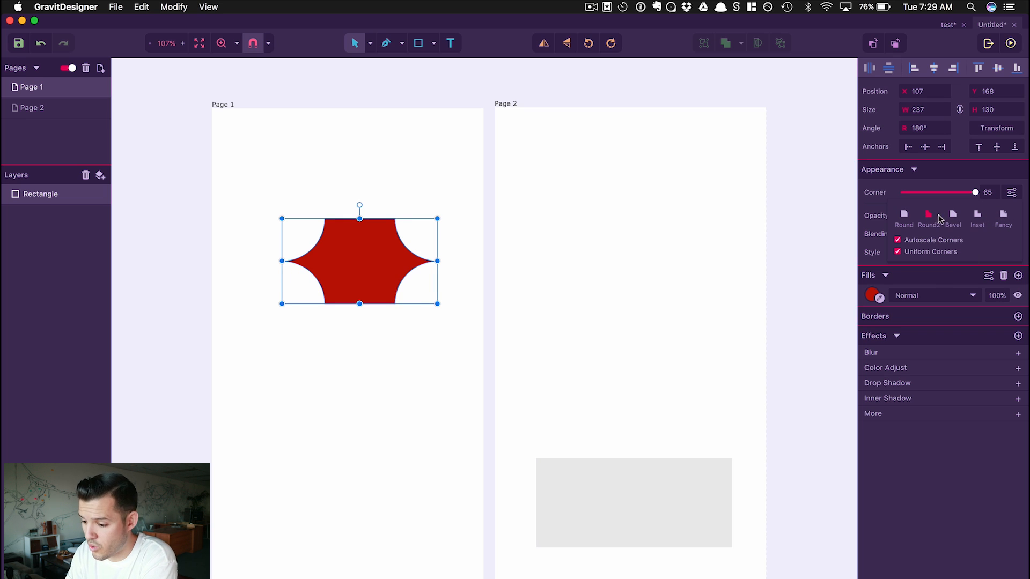
pyautogui.click(953, 214)
pyautogui.click(977, 215)
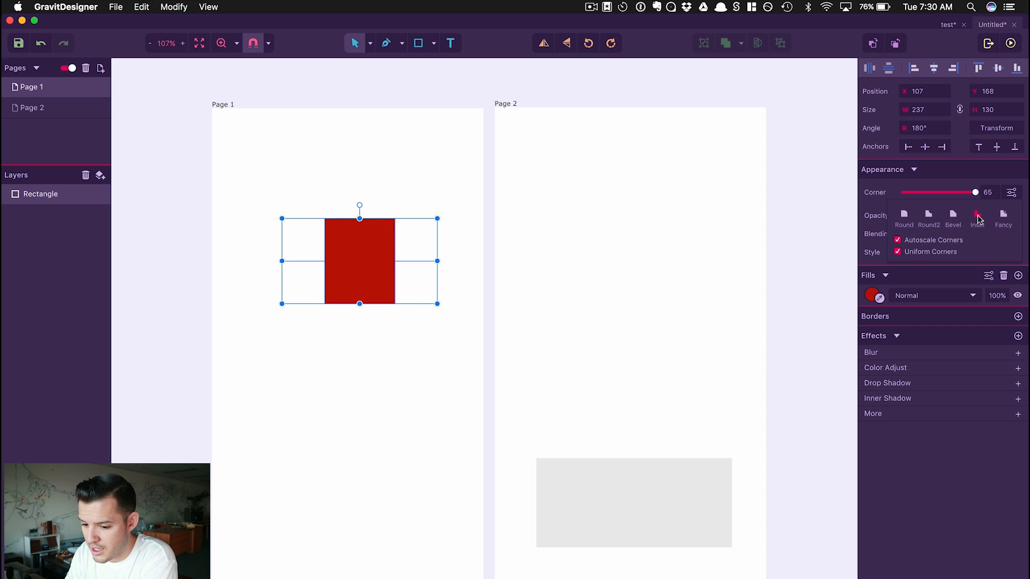
pyautogui.click(1005, 216)
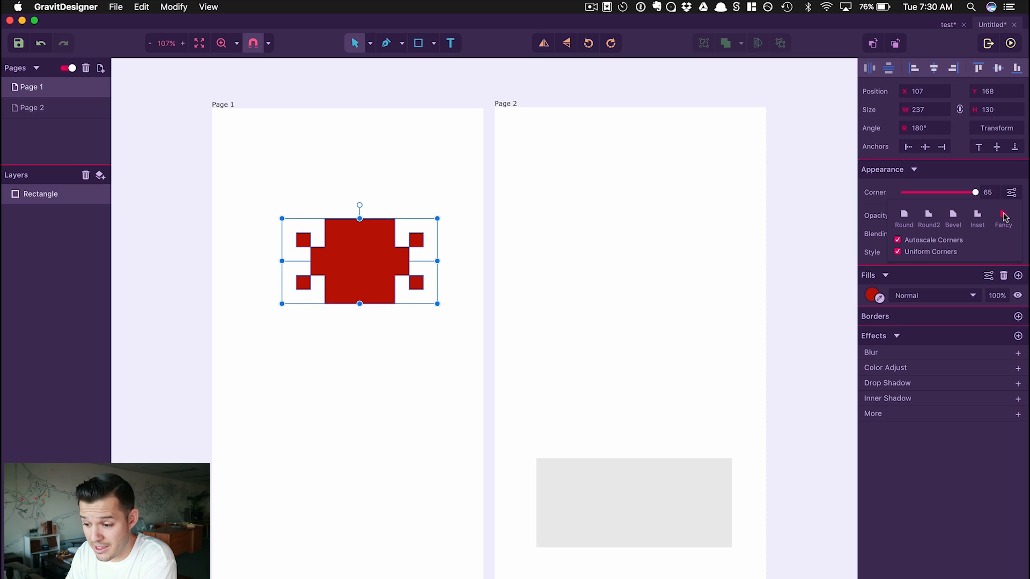
# Reduce the red rectangle's corner size to 16 and try the Bevel, Round2 and Round corner styles
pyautogui.moveTo(975, 193); pyautogui.dragTo(921, 208)
pyautogui.click(1011, 192)
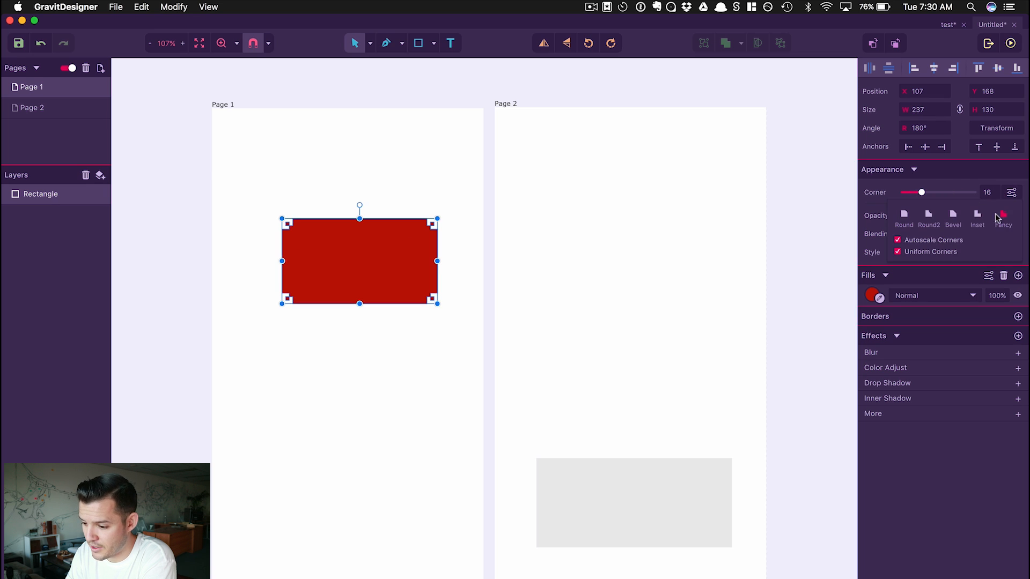
pyautogui.click(953, 216)
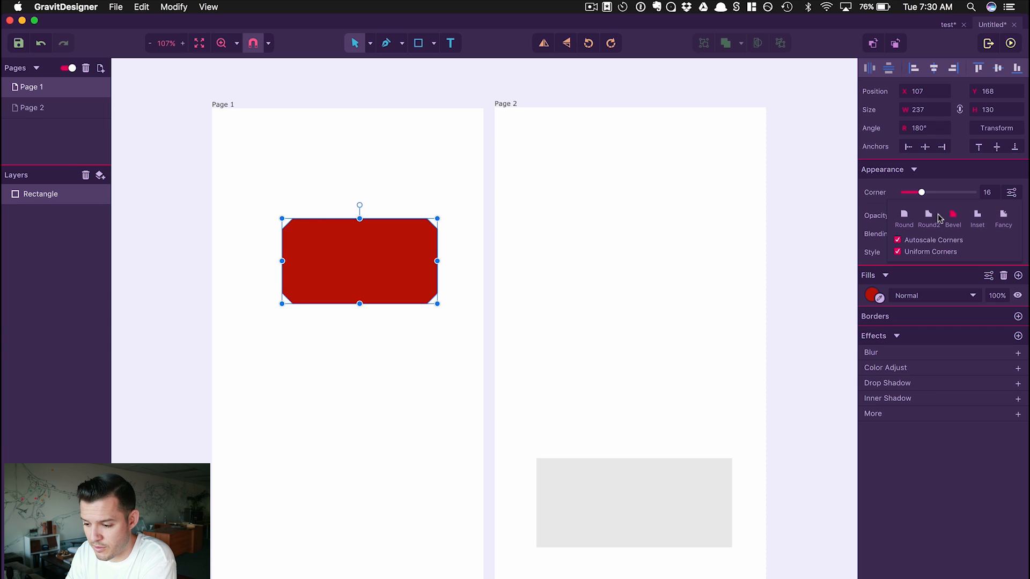
pyautogui.click(928, 216)
pyautogui.click(903, 215)
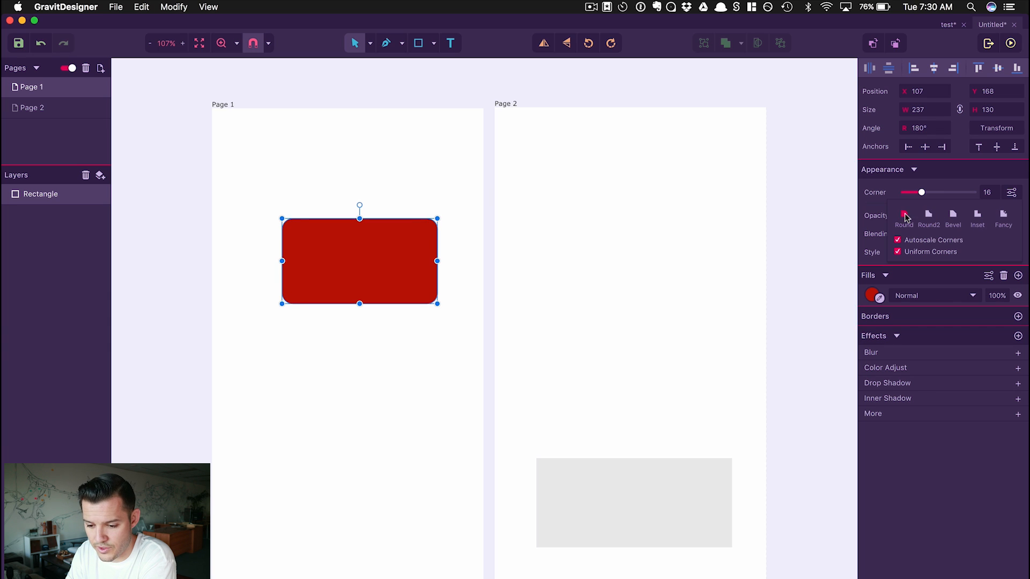
# Give the red rectangle Round2 corners with a corner size of 0, and set its opacity to 100%
pyautogui.click(921, 217)
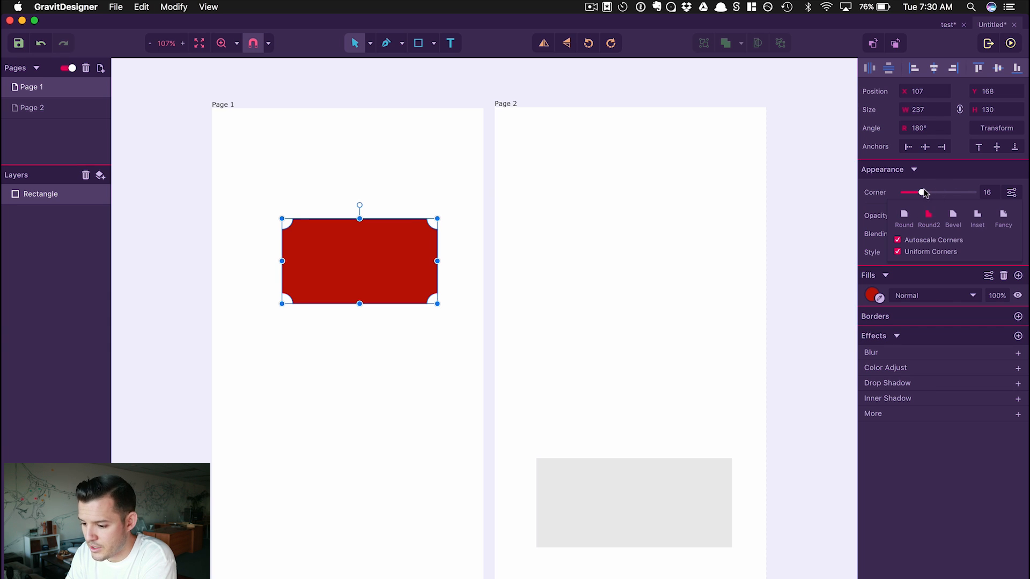
pyautogui.moveTo(924, 194); pyautogui.dragTo(851, 198)
pyautogui.moveTo(993, 216)
pyautogui.mouseDown()
pyautogui.moveTo(907, 217)
pyautogui.moveTo(1021, 217)
pyautogui.mouseUp()
# Try the Mask blending mode on the red rectangle, and undo it
pyautogui.click(1006, 235)
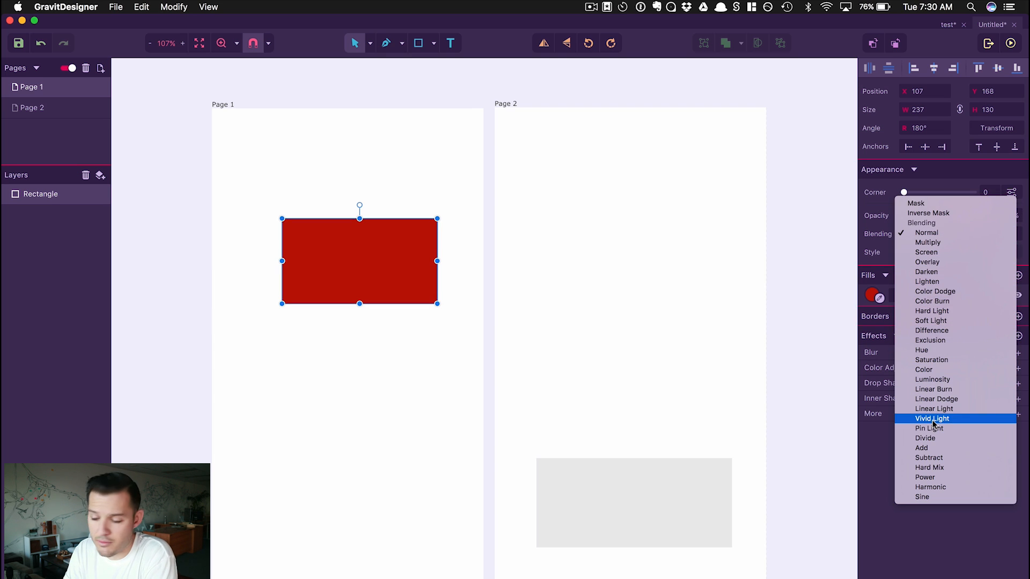
pyautogui.click(928, 204)
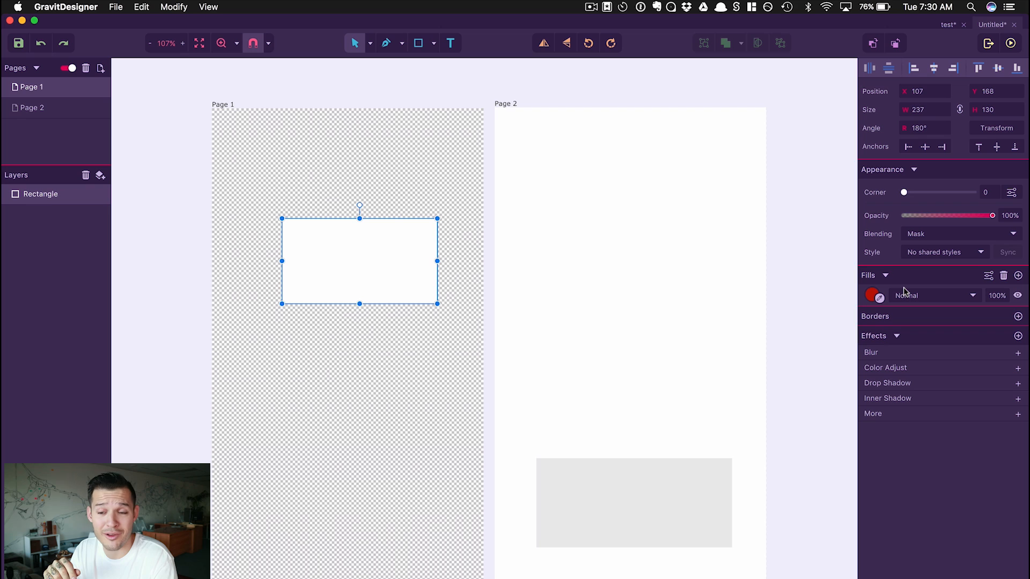
pyautogui.click(783, 287)
pyautogui.press('super+z')
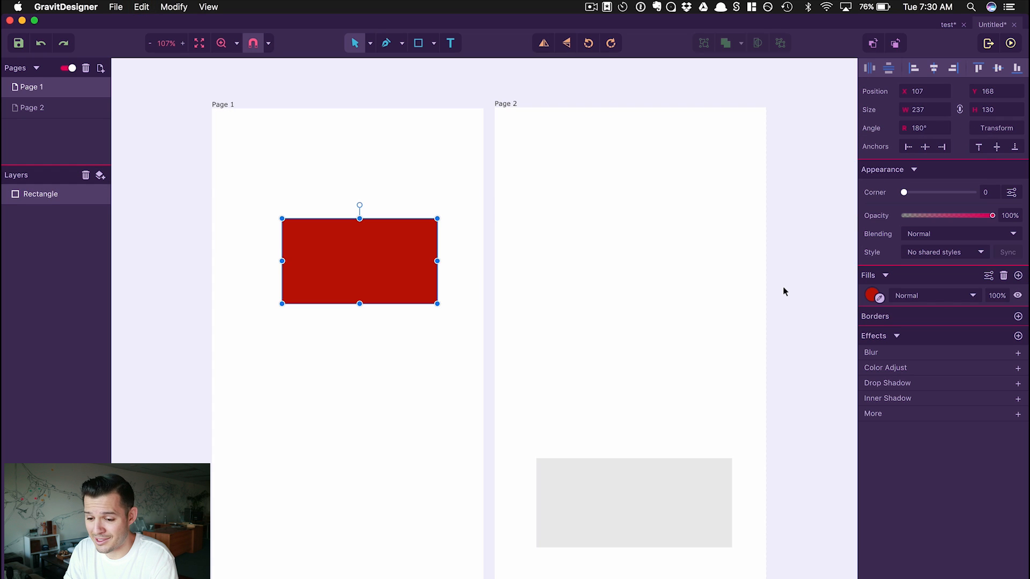
# Move the red rectangle slightly down Page 1, to about X 97, Y 202
pyautogui.click(784, 291)
pyautogui.click(375, 269)
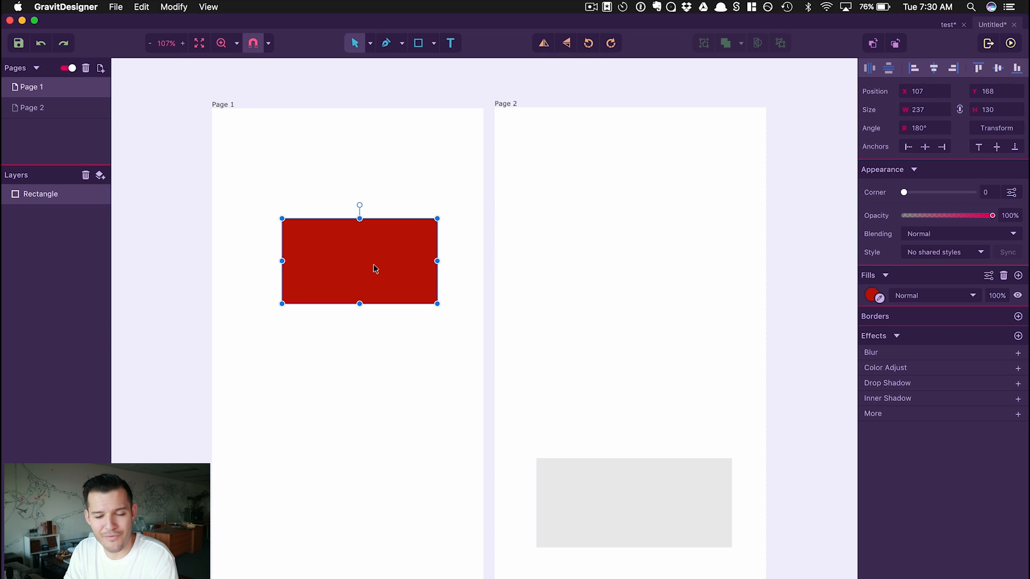
pyautogui.moveTo(373, 268); pyautogui.dragTo(366, 290)
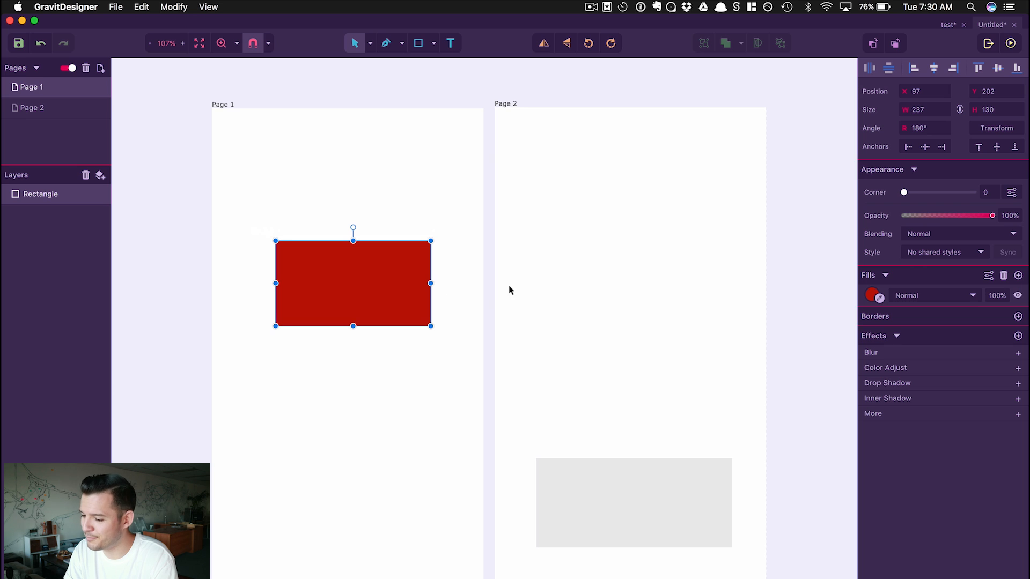
# Create a new shared style named "red block" from the red rectangle
pyautogui.click(929, 253)
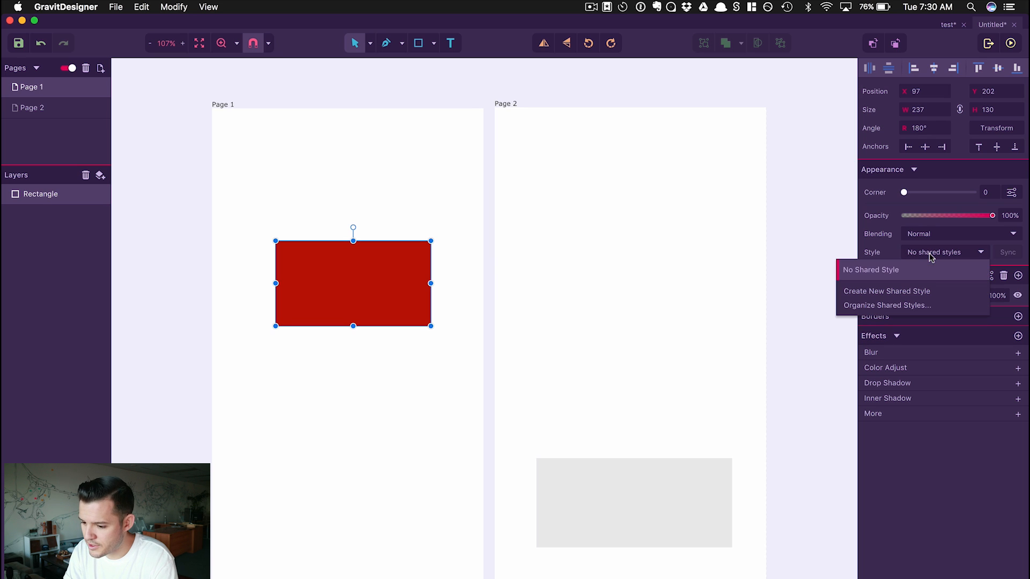
pyautogui.click(894, 293)
pyautogui.press('super+a')
pyautogui.write('red block')
pyautogui.click(927, 354)
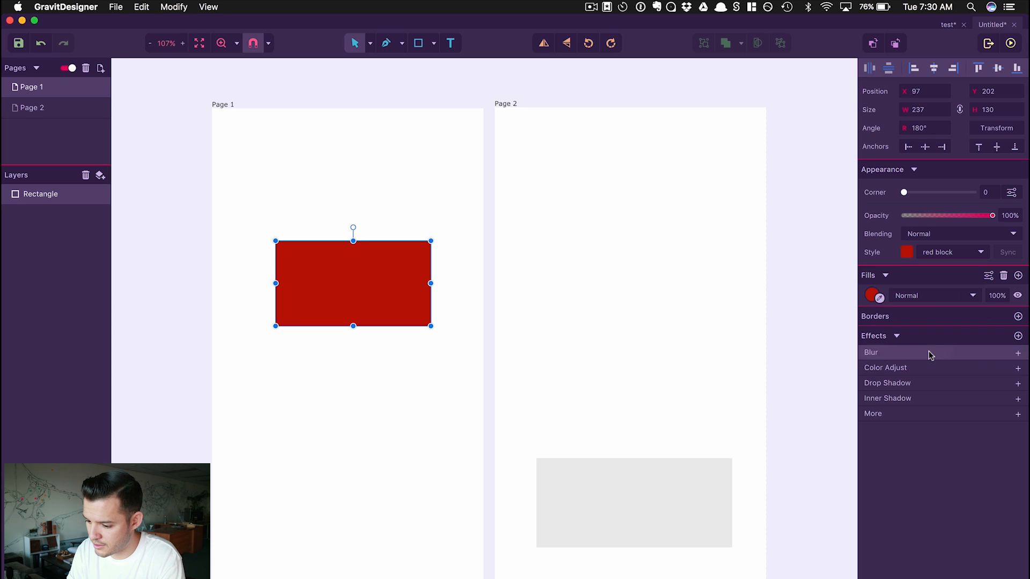
# Apply the "red block" shared style to the grey rectangle on Page 2
pyautogui.click(706, 490)
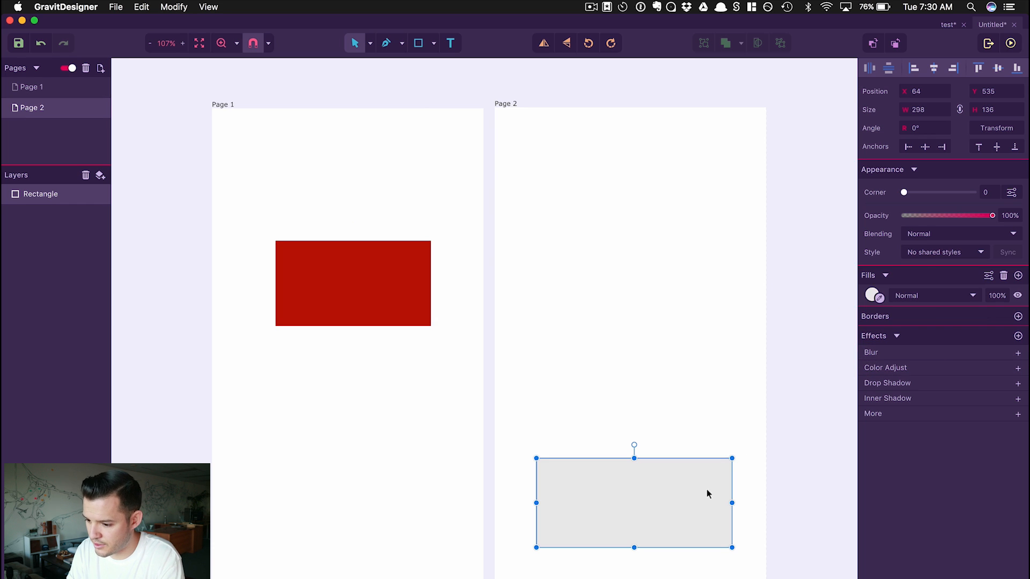
pyautogui.click(921, 256)
pyautogui.click(893, 289)
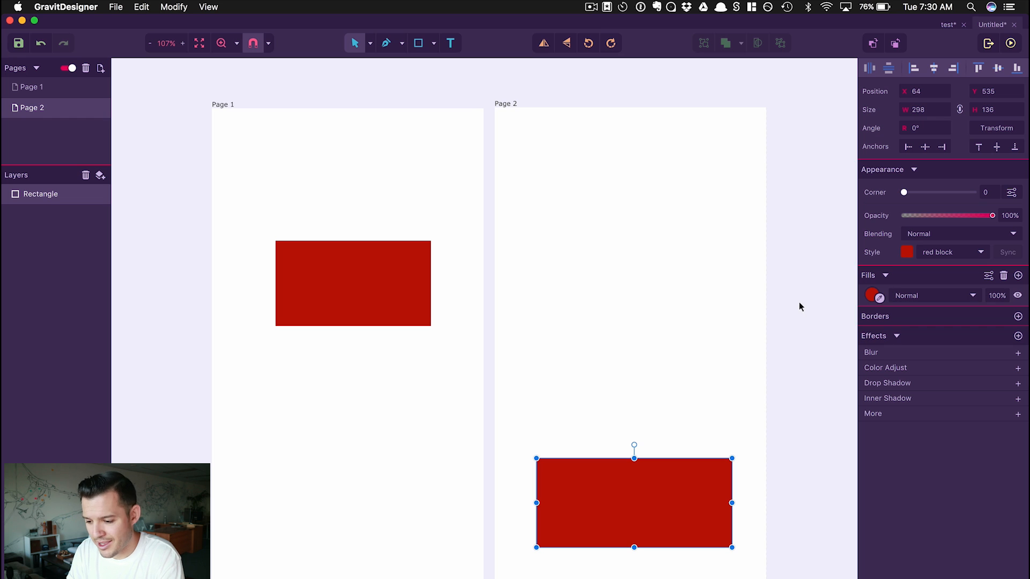
# Darken the fill of Page 2's rectangle to a deeper red, RGB 166, 11, 11
pyautogui.click(871, 295)
pyautogui.moveTo(918, 333); pyautogui.dragTo(1006, 349)
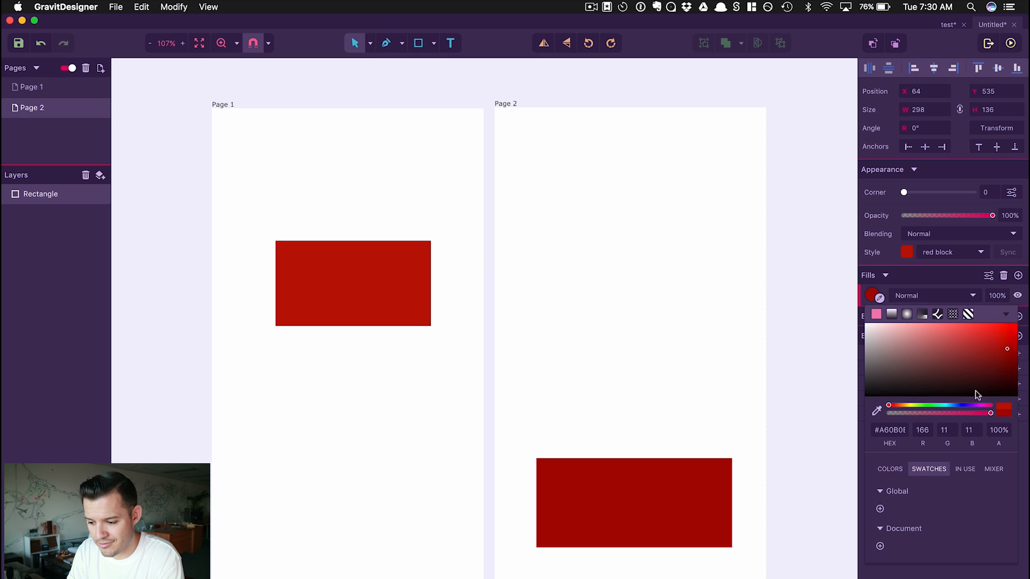
# Change the fill of Page 2's rectangle to dark blue and sync the change to the "red block" shared style
pyautogui.click(955, 405)
pyautogui.click(1009, 252)
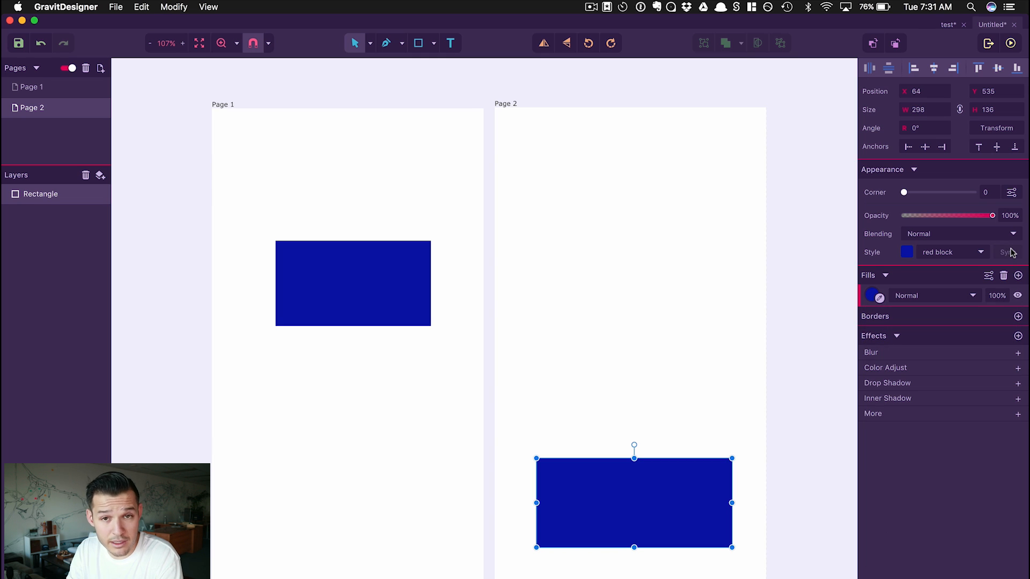
# Undo several changes, back to before the "red block" style was applied and Page 1's rectangle was moved
pyautogui.press('super+z')
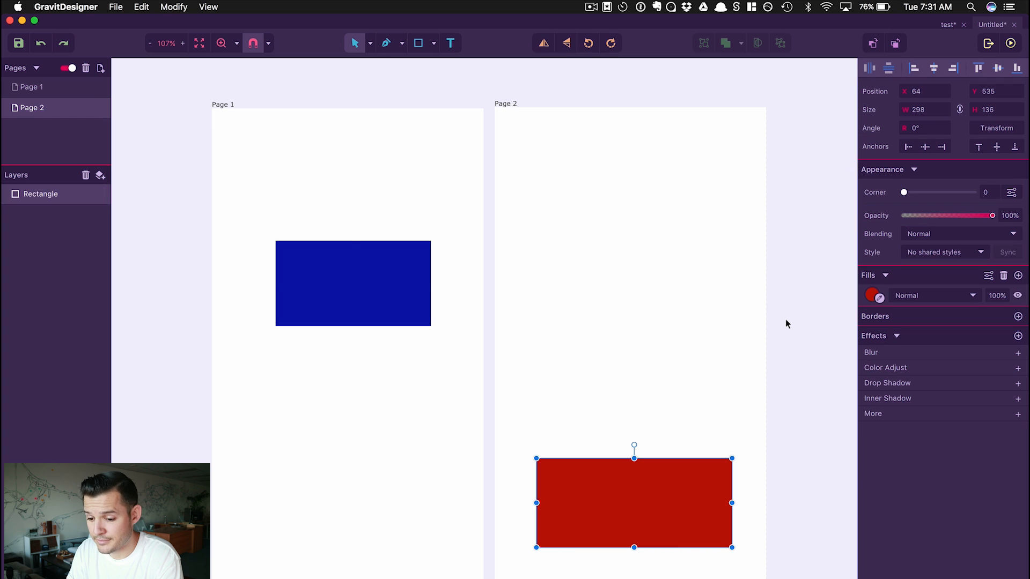
pyautogui.press('super+z')
pyautogui.press('super+z')
pyautogui.press('super+z')
pyautogui.click(786, 321)
# Recolour Page 1's rectangle to bright red and try to sync the fill to the shared style
pyautogui.click(331, 277)
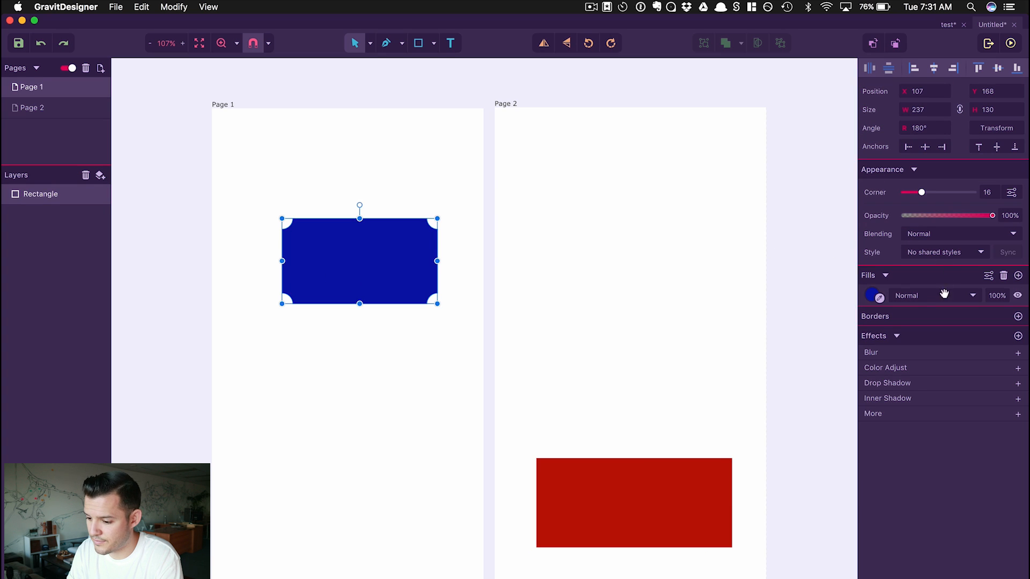
pyautogui.click(870, 296)
pyautogui.moveTo(968, 405); pyautogui.dragTo(888, 406)
pyautogui.click(1015, 325)
pyautogui.click(1014, 256)
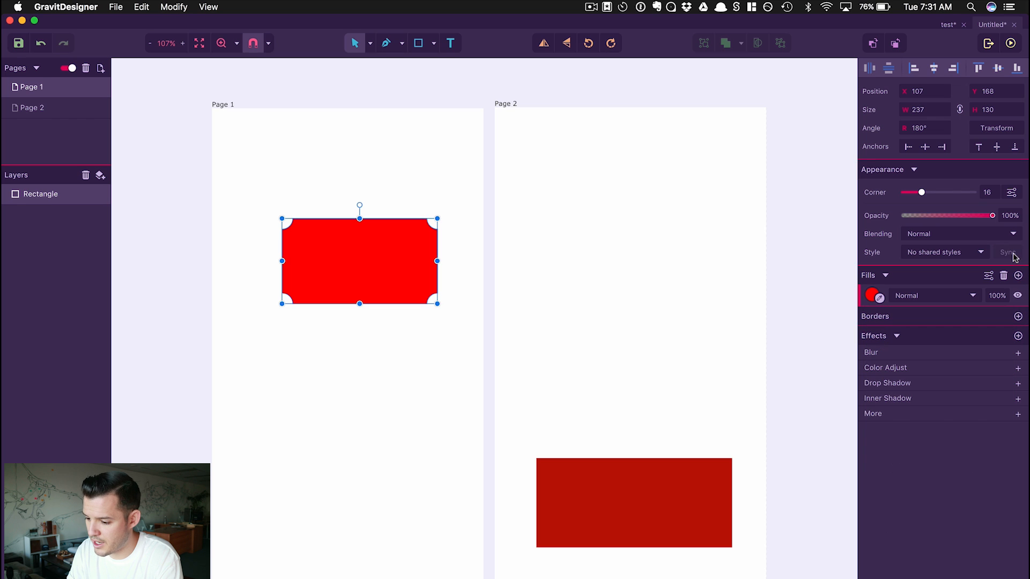
# Apply the "red block" shared style to the rectangle on Page 1
pyautogui.click(741, 297)
pyautogui.click(363, 251)
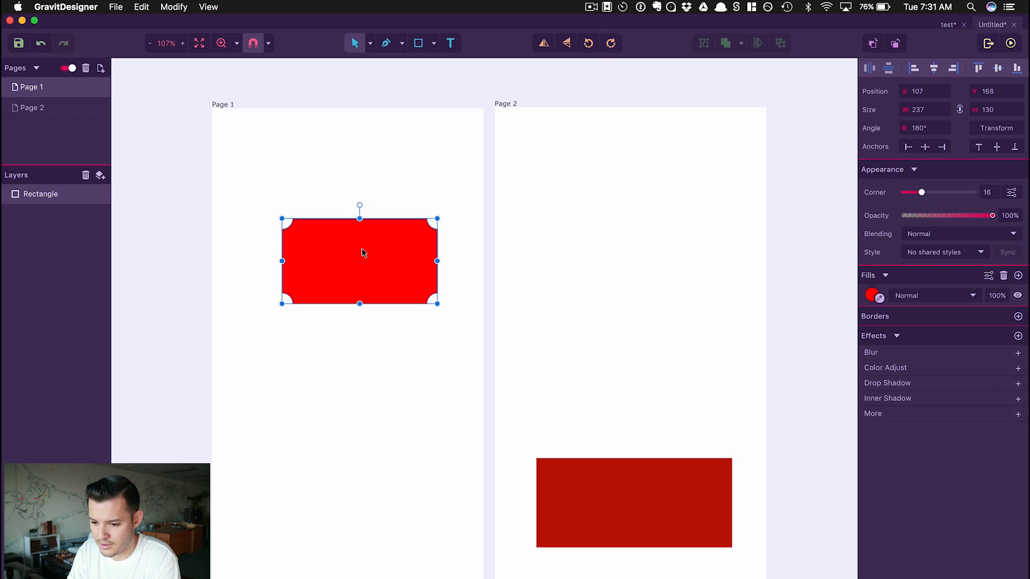
pyautogui.click(942, 254)
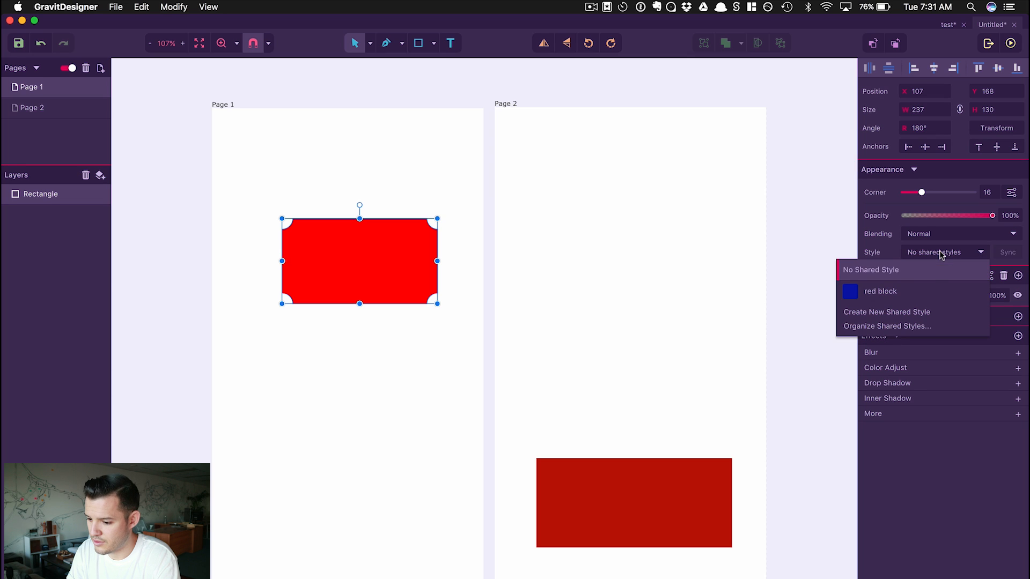
pyautogui.click(918, 293)
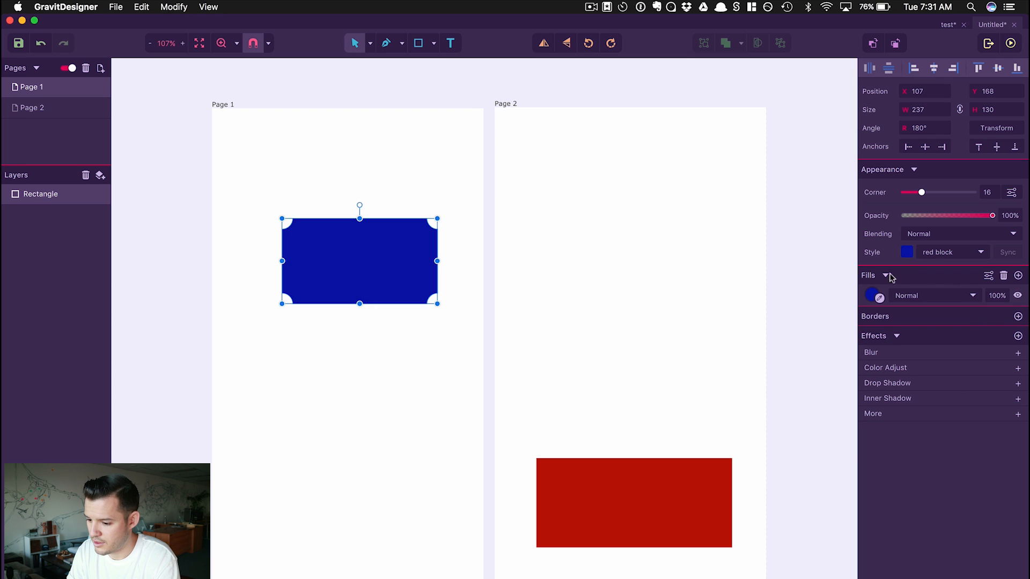
# Set the fill of Page 1's rectangle to red, RGB 219, 11, 11, and sync it to the "red block" shared style
pyautogui.click(876, 296)
pyautogui.moveTo(939, 406); pyautogui.dragTo(868, 406)
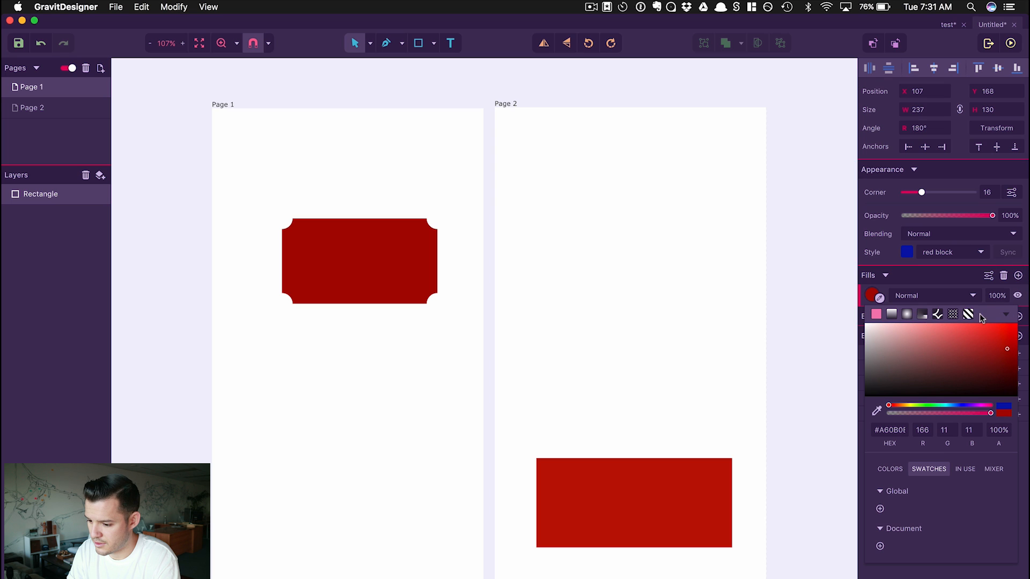
pyautogui.click(1011, 335)
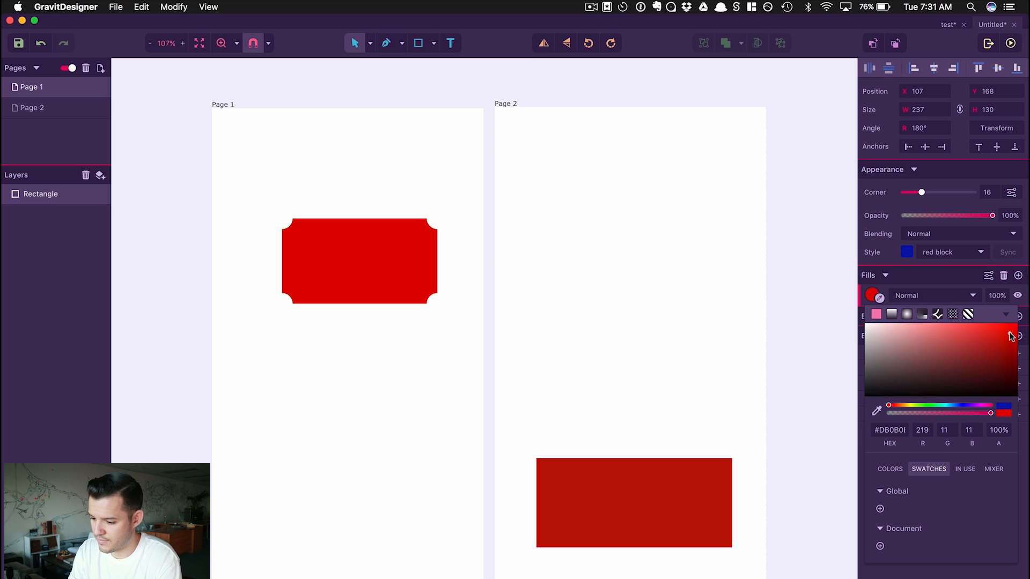
pyautogui.click(1017, 256)
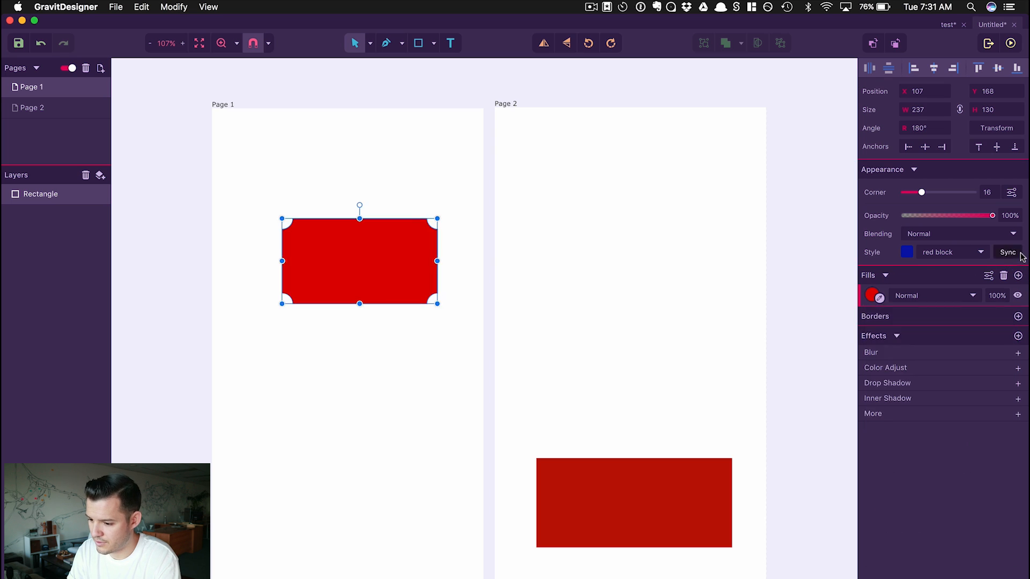
# Apply the "red block" shared style to the rectangle on Page 2 and deselect it
pyautogui.click(747, 259)
pyautogui.click(678, 488)
pyautogui.click(927, 254)
pyautogui.click(913, 289)
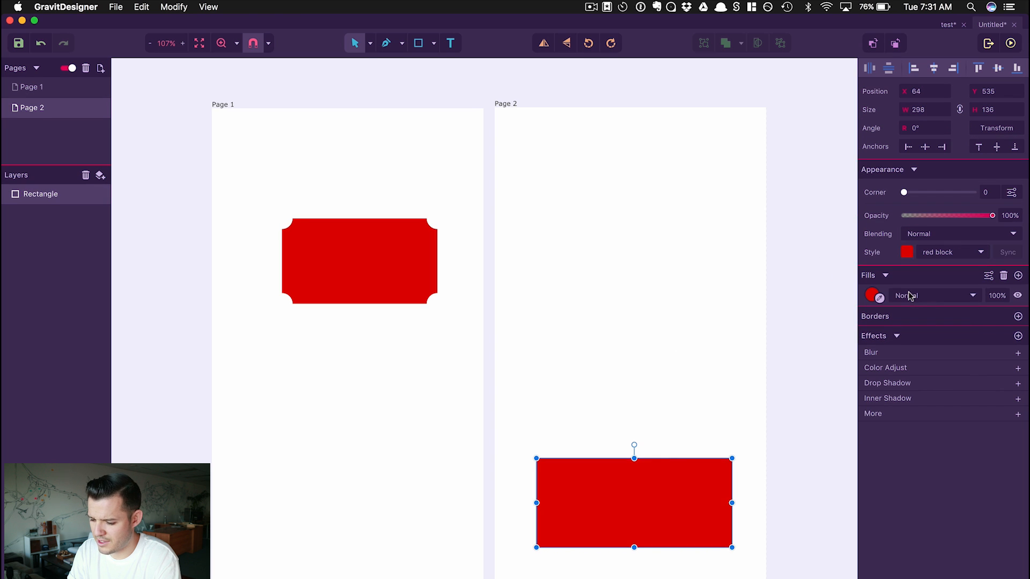
pyautogui.click(699, 310)
# Try the Even-Odd (Keep Holes) fill rule on Page 2's rectangle and return it to Non-Zero (Fill Holes)
pyautogui.click(632, 501)
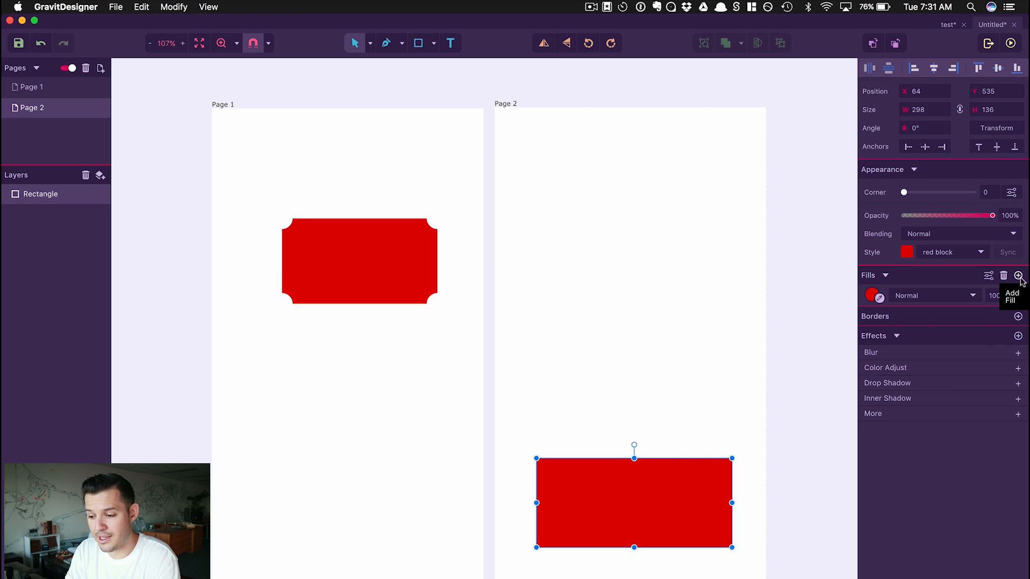
pyautogui.click(988, 276)
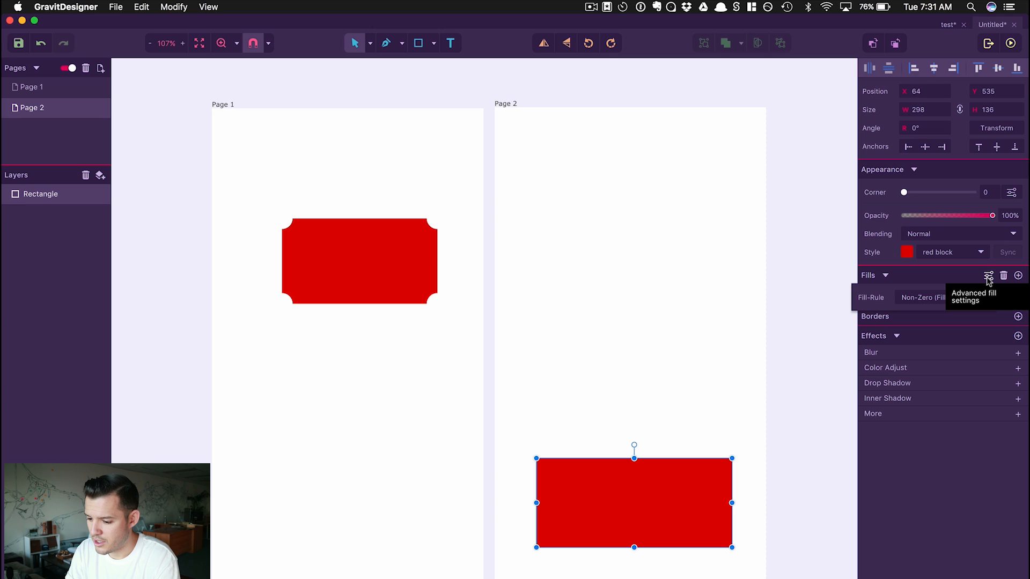
pyautogui.click(942, 298)
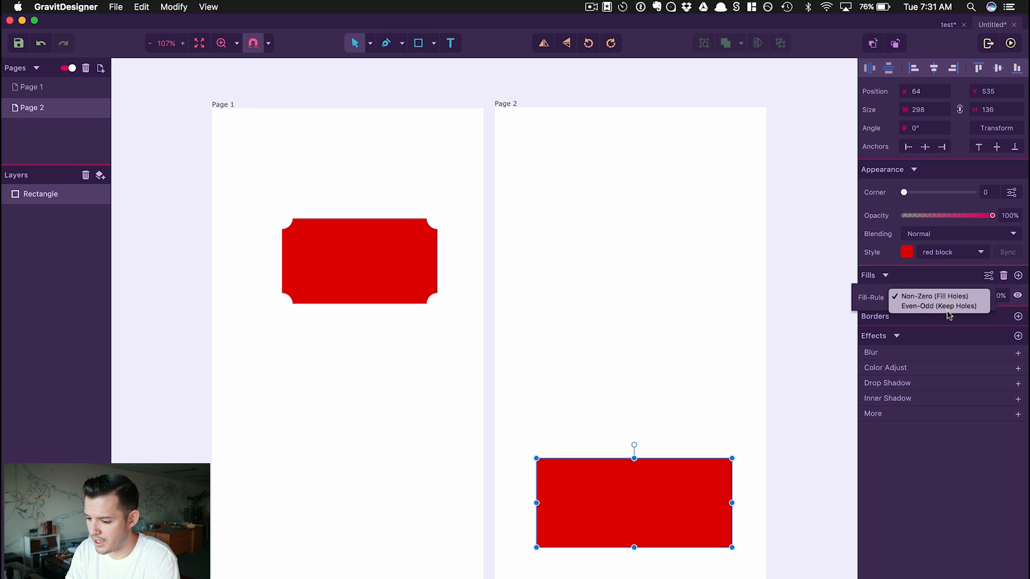
pyautogui.click(949, 306)
pyautogui.click(954, 296)
pyautogui.click(954, 287)
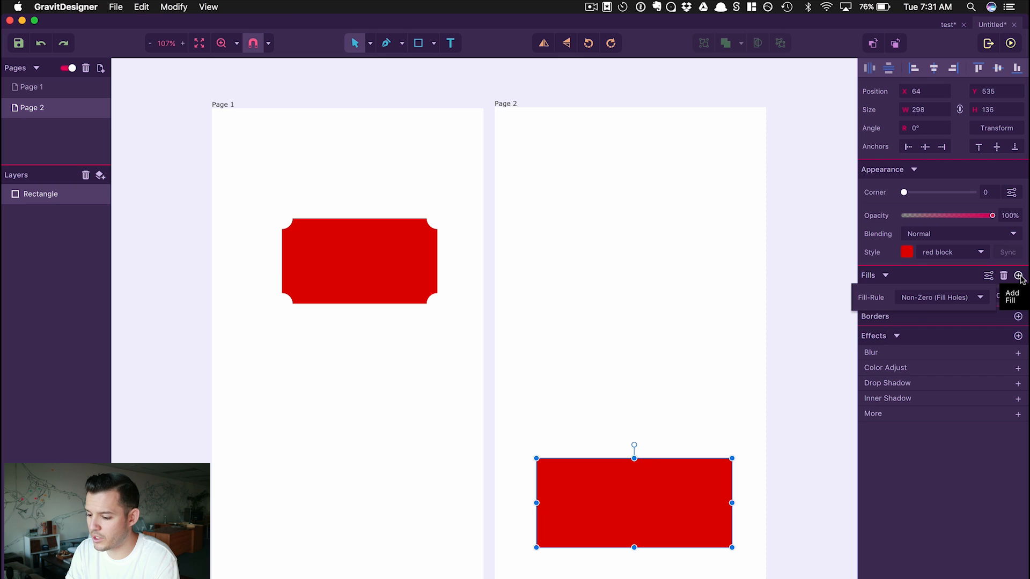
# Add a second fill to Page 2's rectangle as a white-to-black linear gradient with Overlay blending
pyautogui.click(1018, 276)
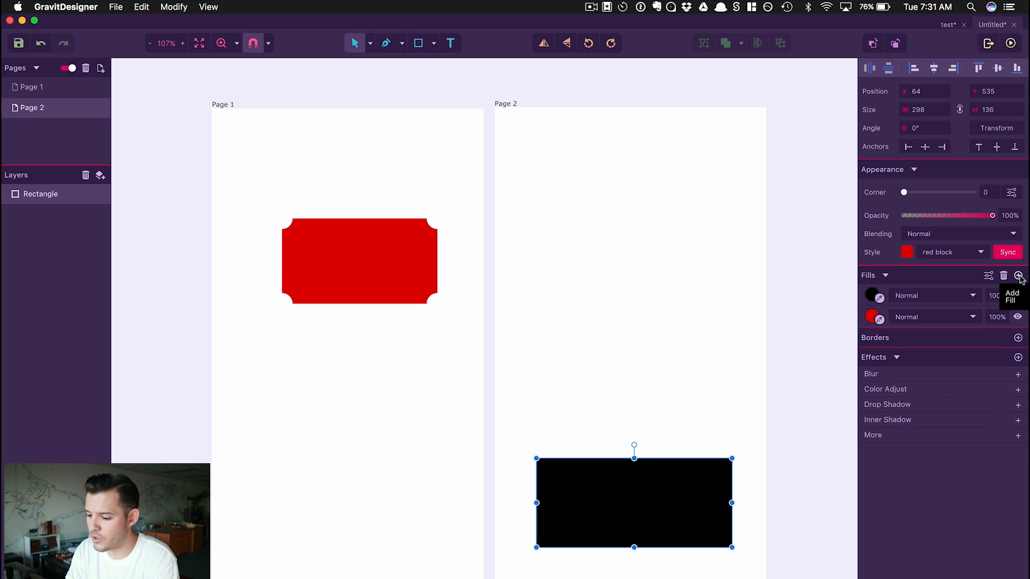
pyautogui.click(874, 296)
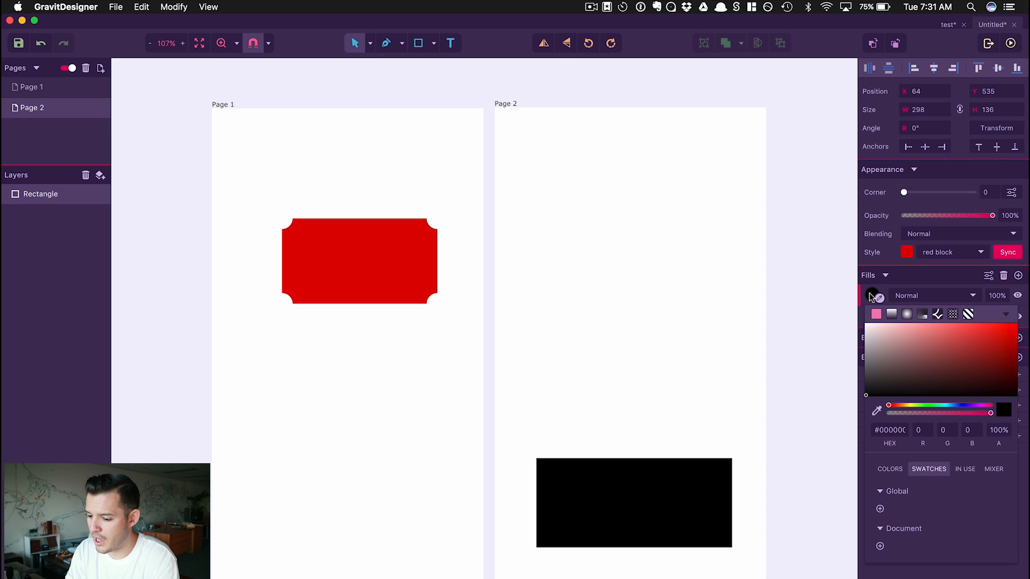
pyautogui.click(891, 316)
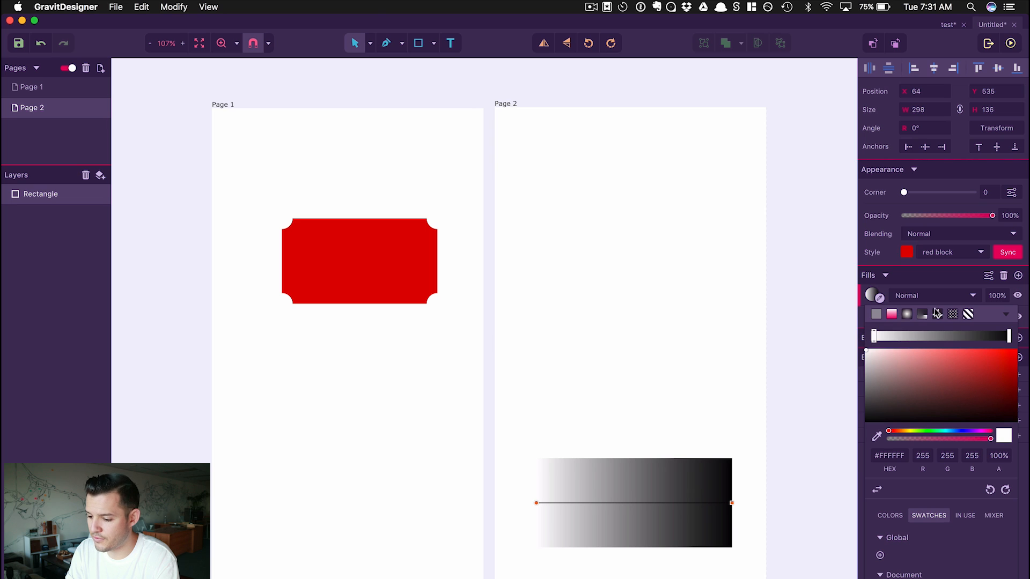
pyautogui.click(936, 296)
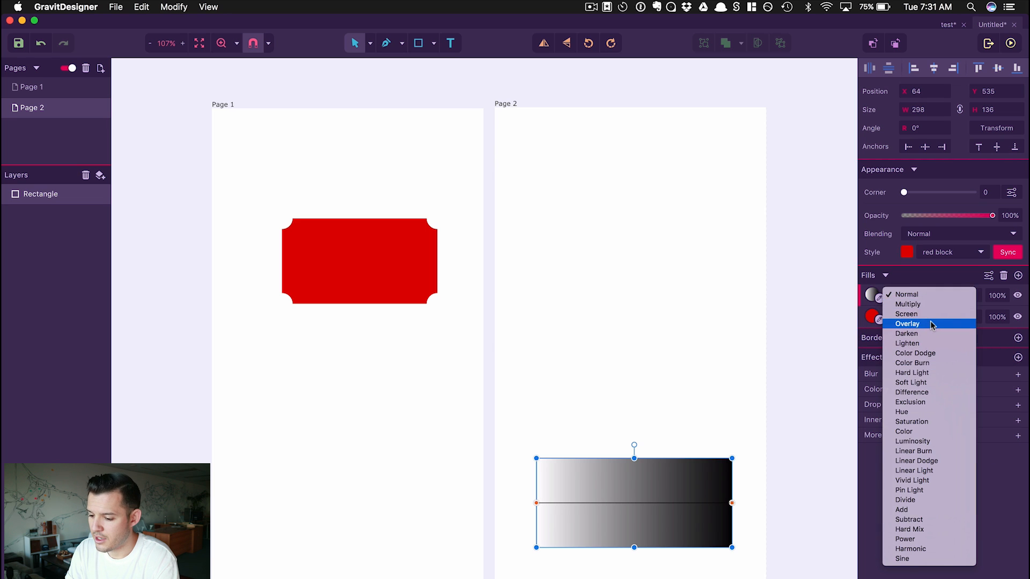
pyautogui.click(931, 324)
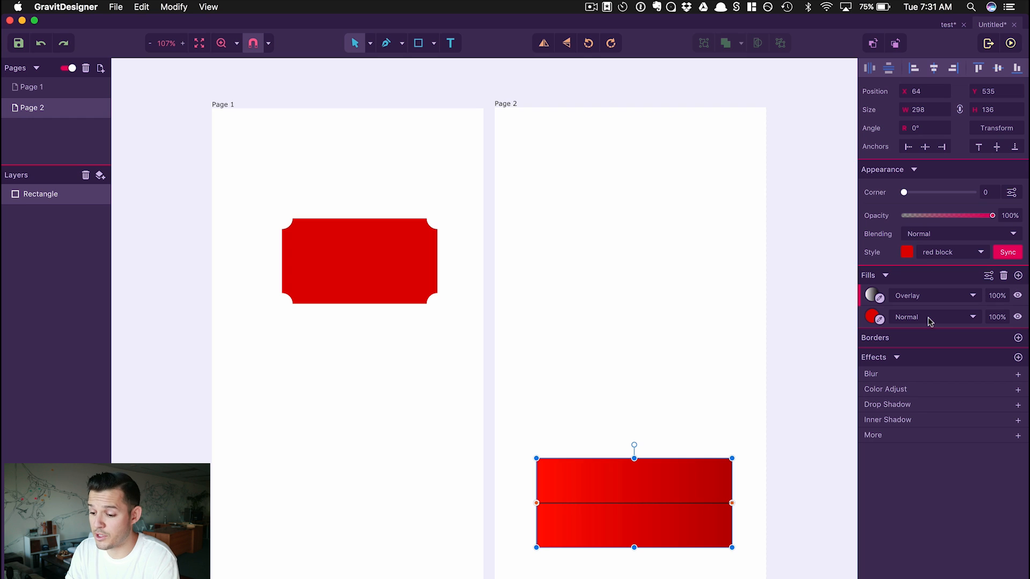
# Try a background fill for the rectangle's lower red fill, and change that fill to an image fill instead
pyautogui.click(930, 321)
pyautogui.click(891, 316)
pyautogui.click(872, 316)
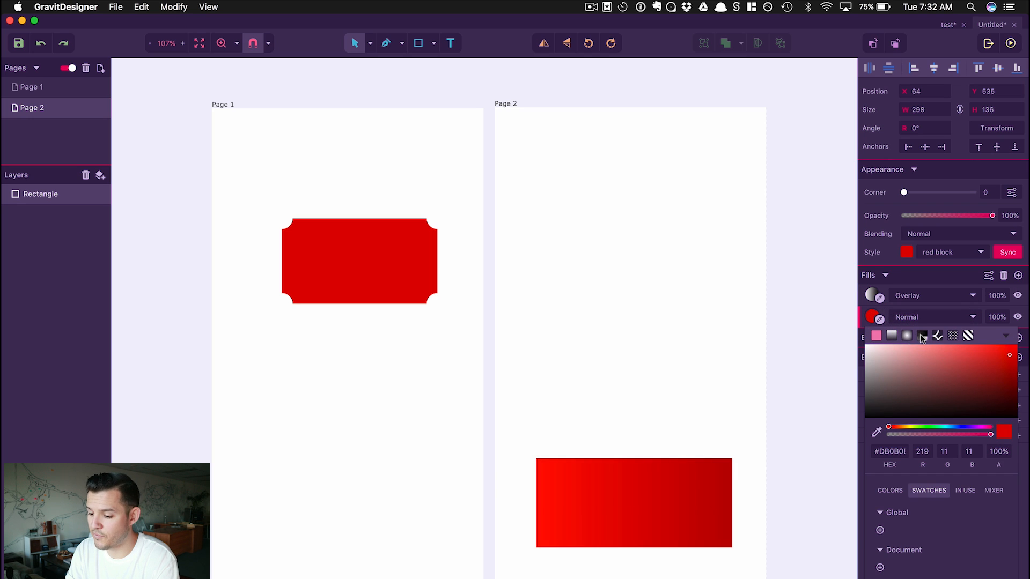
pyautogui.click(968, 336)
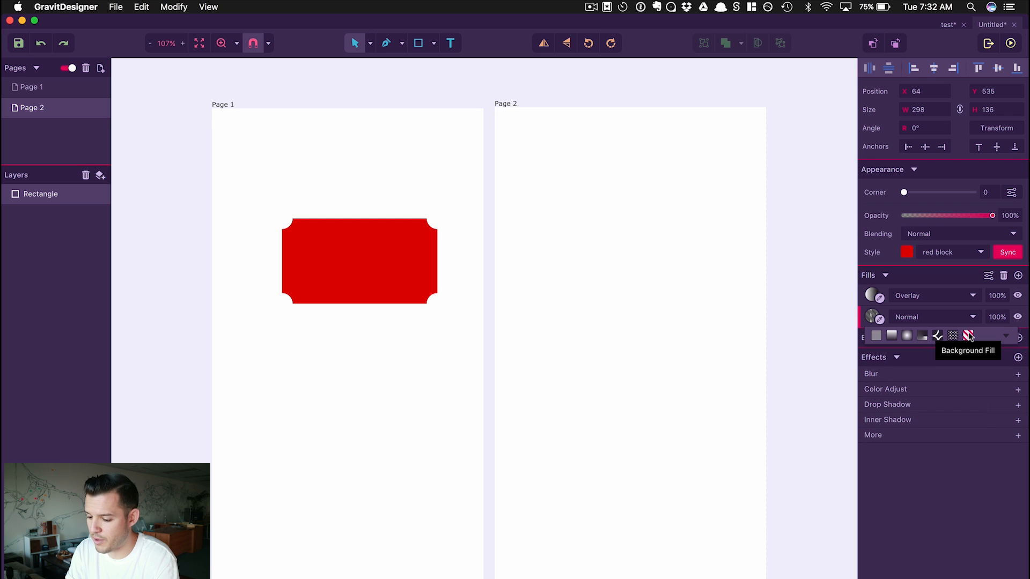
pyautogui.click(936, 336)
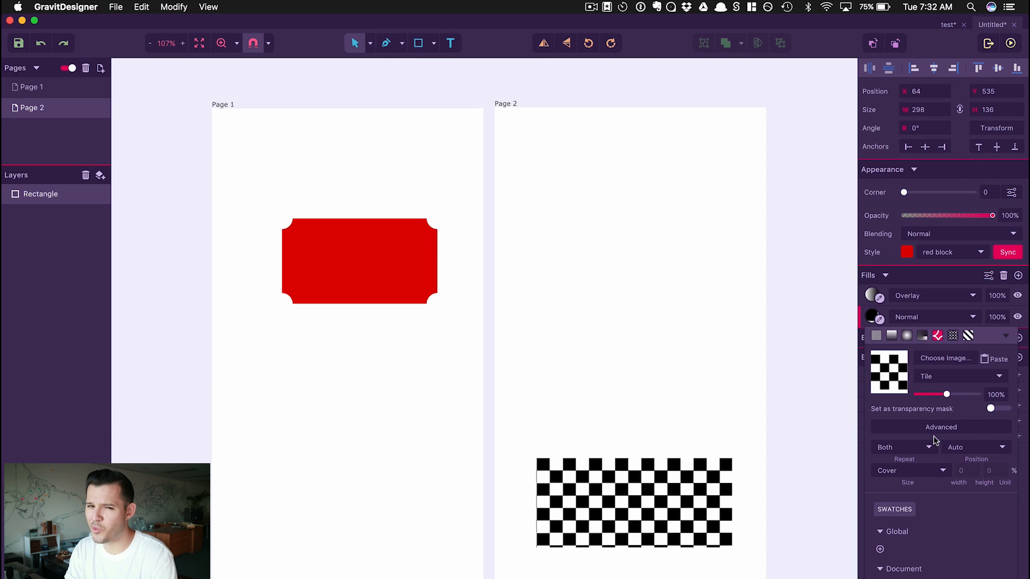
# Load the mountain photo, the JPG ending in 117661, from the Downloads folder as the rectangle's image fill
pyautogui.click(952, 359)
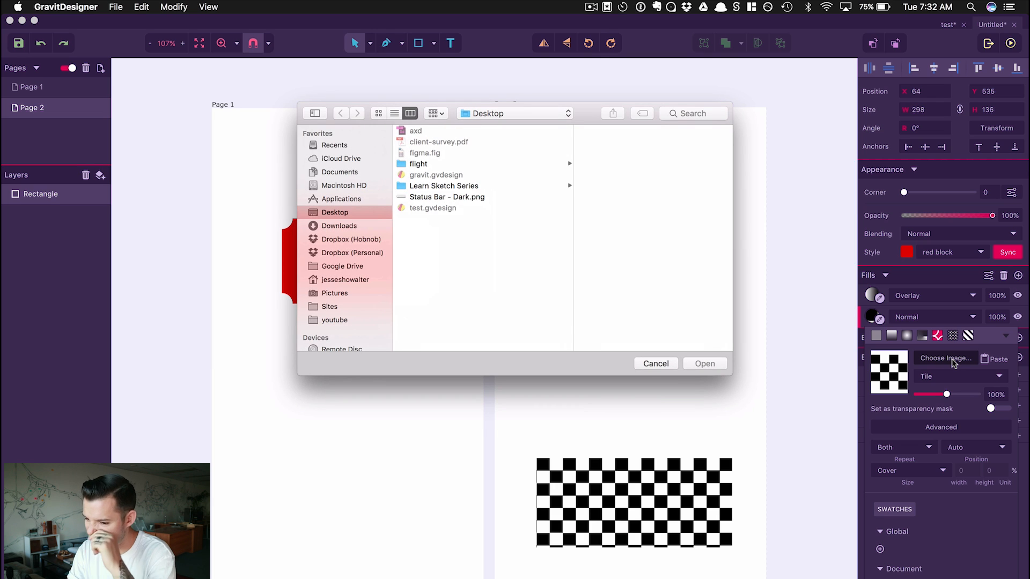
pyautogui.click(357, 225)
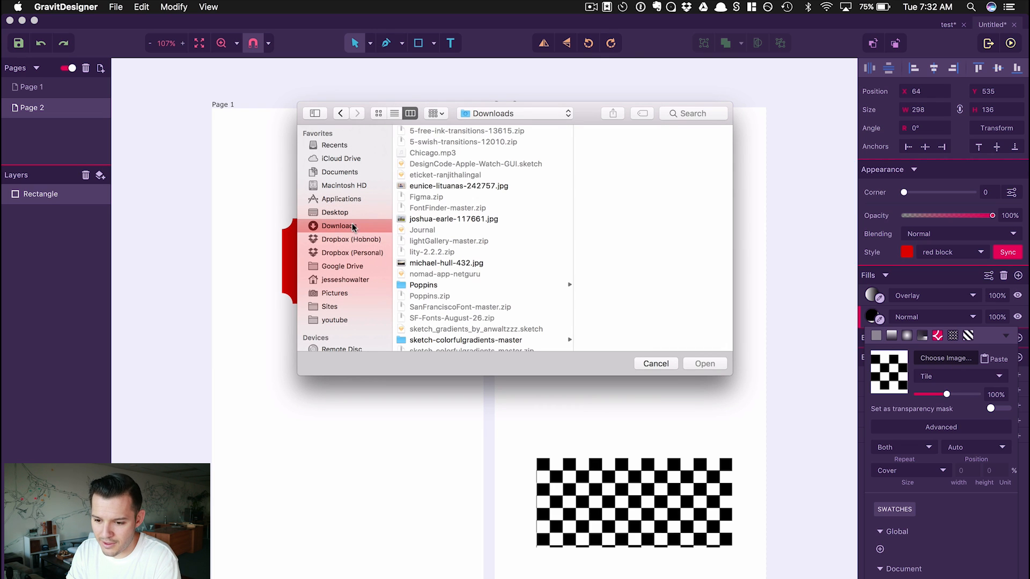
pyautogui.click(429, 220)
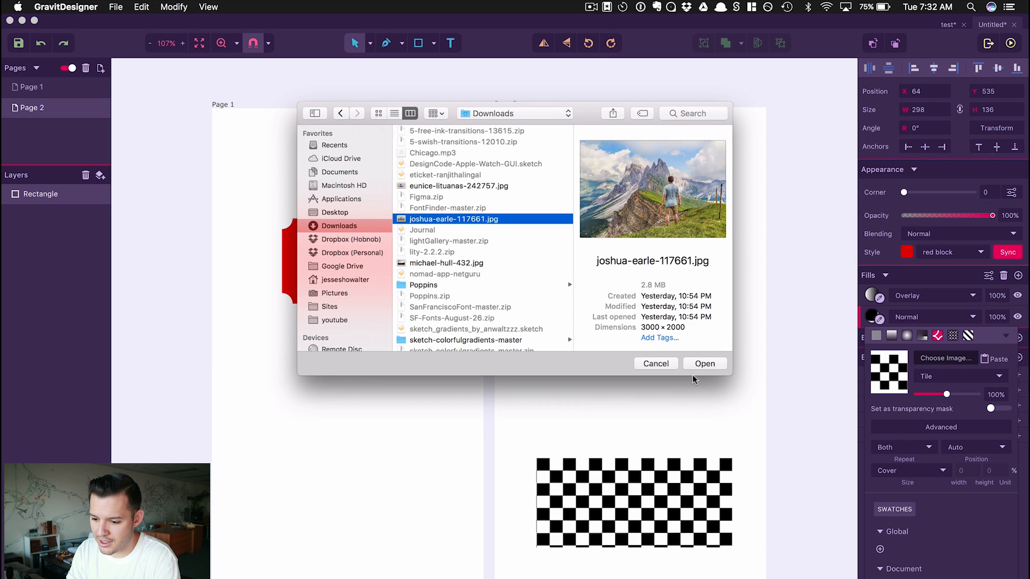
pyautogui.click(702, 364)
pyautogui.click(669, 497)
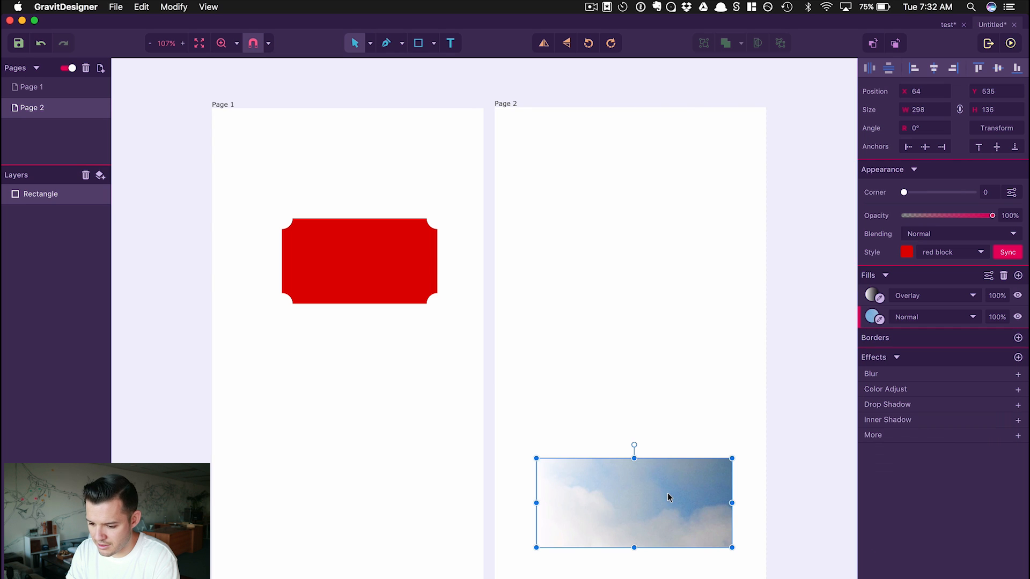
# Move the image-filled rectangle to X 0, Y -1.5 on Page 2 and enlarge it to 414 by 515.5
pyautogui.moveTo(645, 493); pyautogui.dragTo(575, 135)
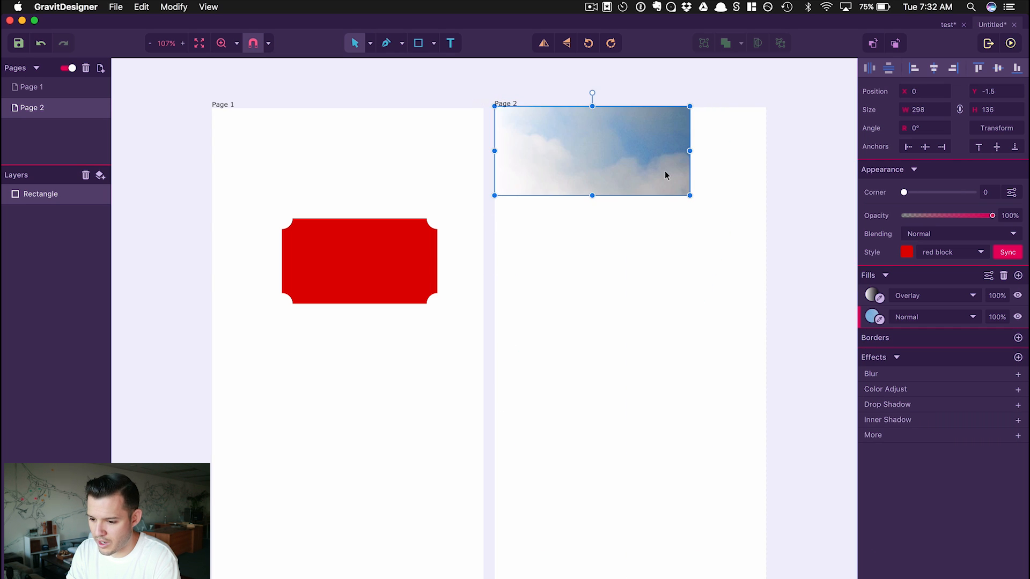
pyautogui.moveTo(690, 196); pyautogui.dragTo(766, 445)
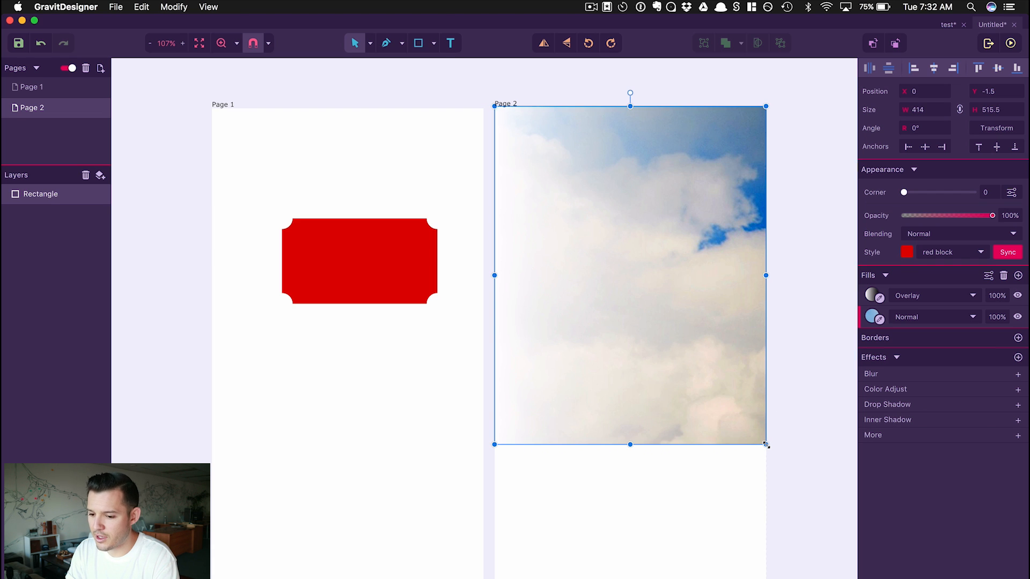
# Change the scaling mode of the rectangle's image fill to Fill
pyautogui.click(874, 317)
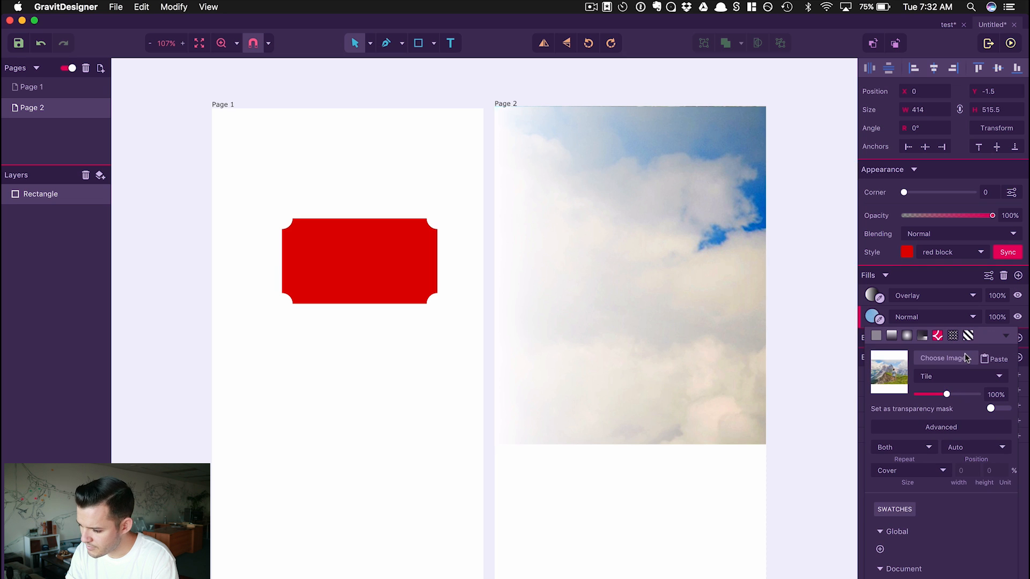
pyautogui.click(956, 374)
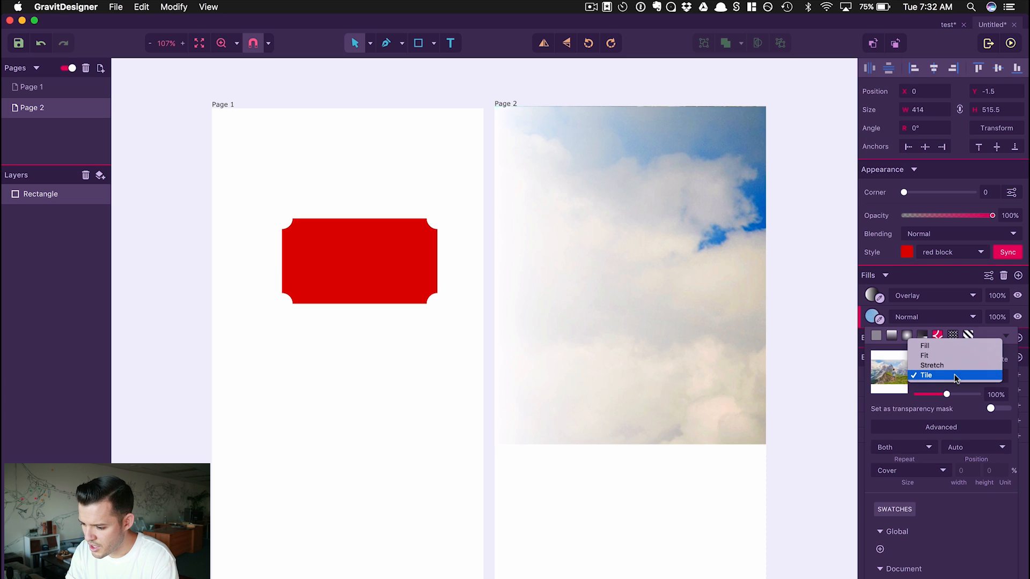
pyautogui.click(951, 346)
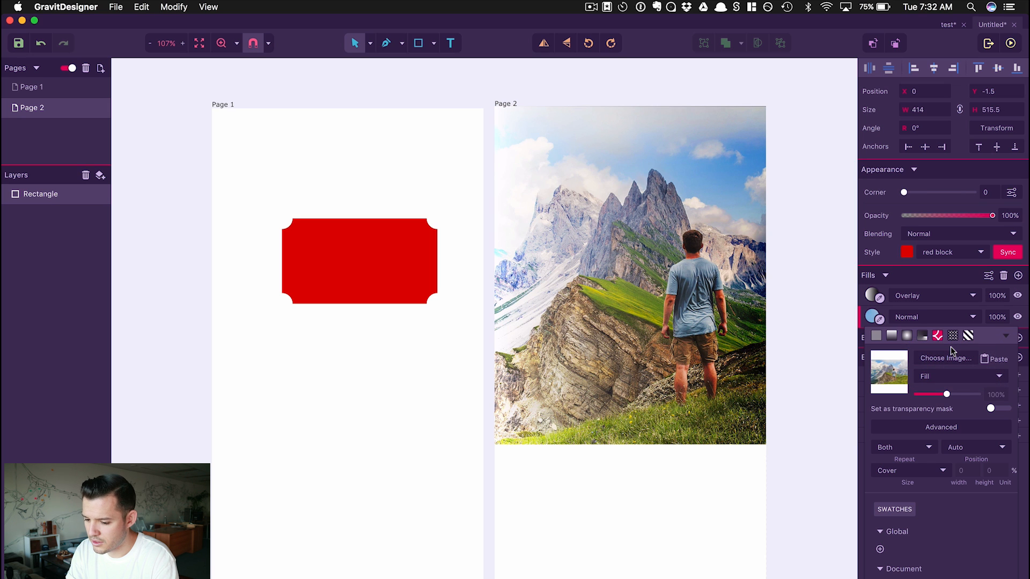
# Set the image fill's scale to 124% and try the Contain option for its size
pyautogui.moveTo(948, 392)
pyautogui.mouseDown()
pyautogui.moveTo(974, 393)
pyautogui.moveTo(904, 402)
pyautogui.moveTo(1005, 407)
pyautogui.moveTo(923, 397)
pyautogui.moveTo(955, 396)
pyautogui.mouseUp()
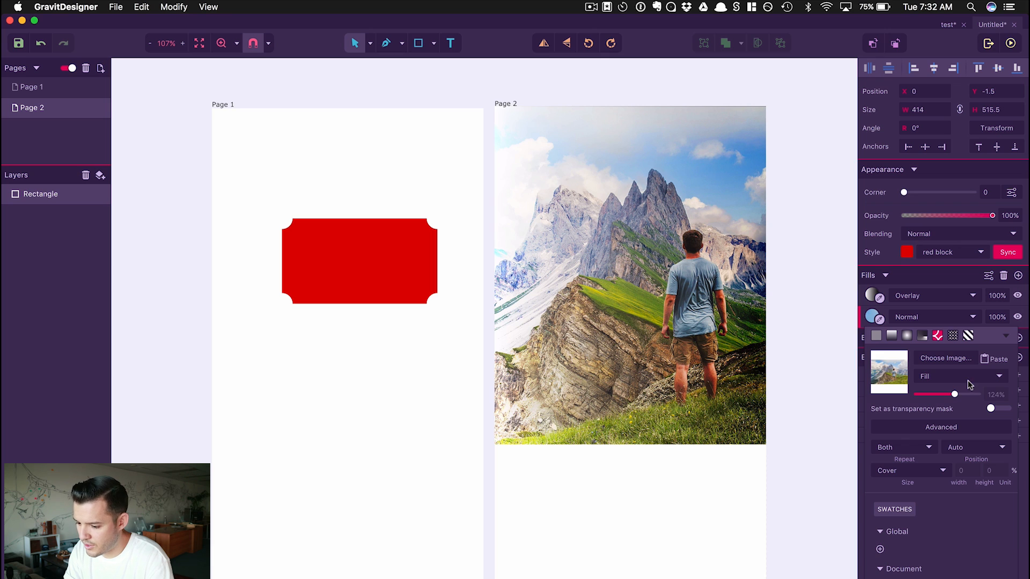
pyautogui.click(923, 470)
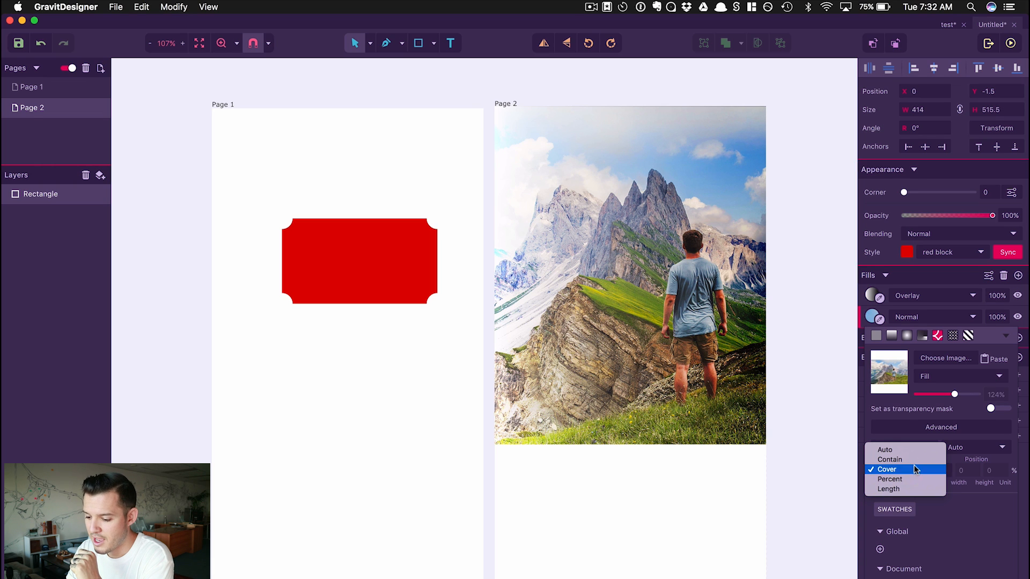
pyautogui.click(909, 459)
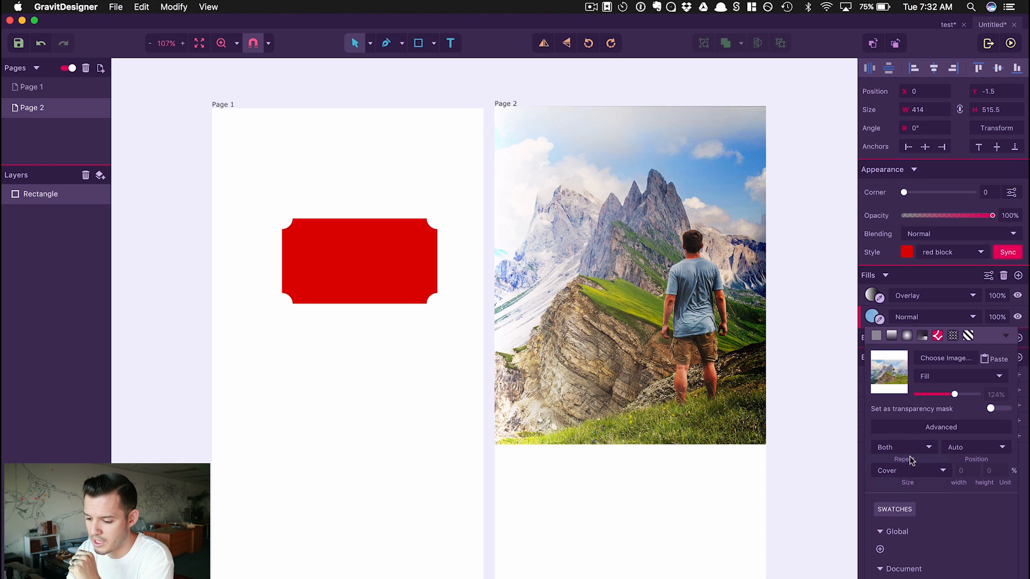
# Compare the Contain and Cover size options for the image fill and leave it on Cover
pyautogui.click(903, 468)
pyautogui.click(902, 468)
pyautogui.click(902, 470)
pyautogui.click(902, 467)
pyautogui.click(900, 475)
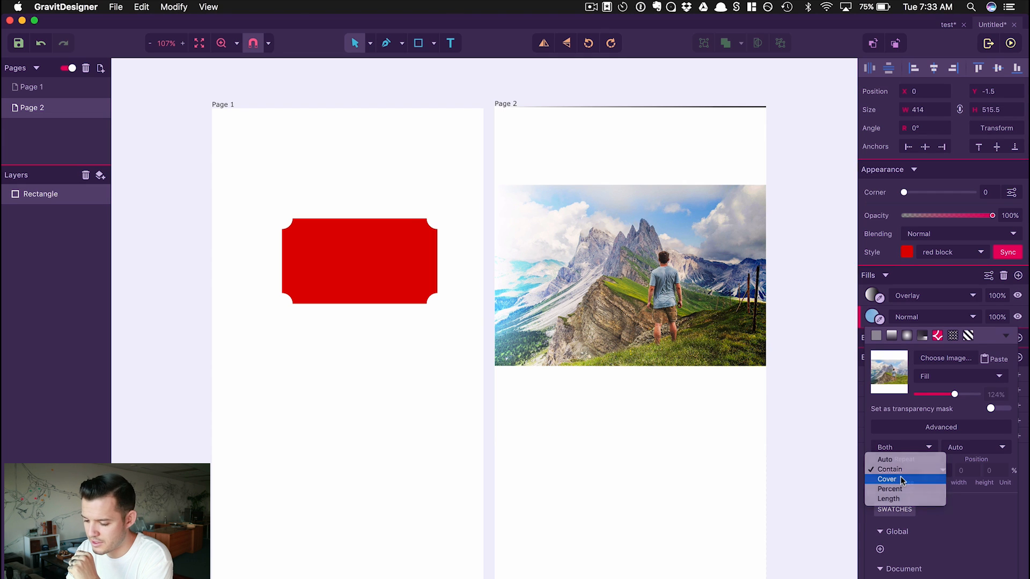
pyautogui.click(900, 478)
pyautogui.click(933, 428)
pyautogui.click(933, 428)
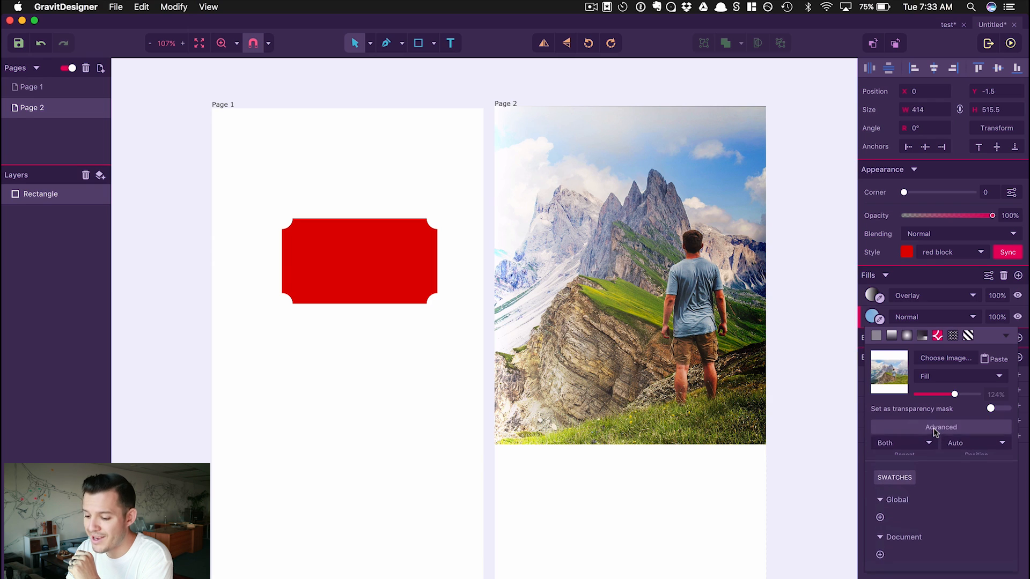
# Try the Left and Right positions for the image fill and settle on Center
pyautogui.click(971, 452)
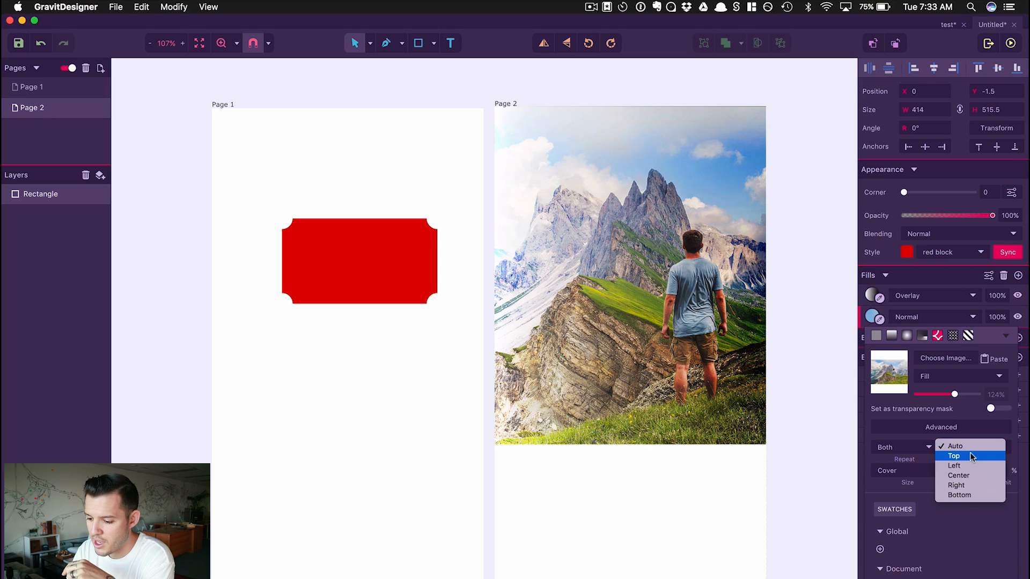
pyautogui.click(965, 466)
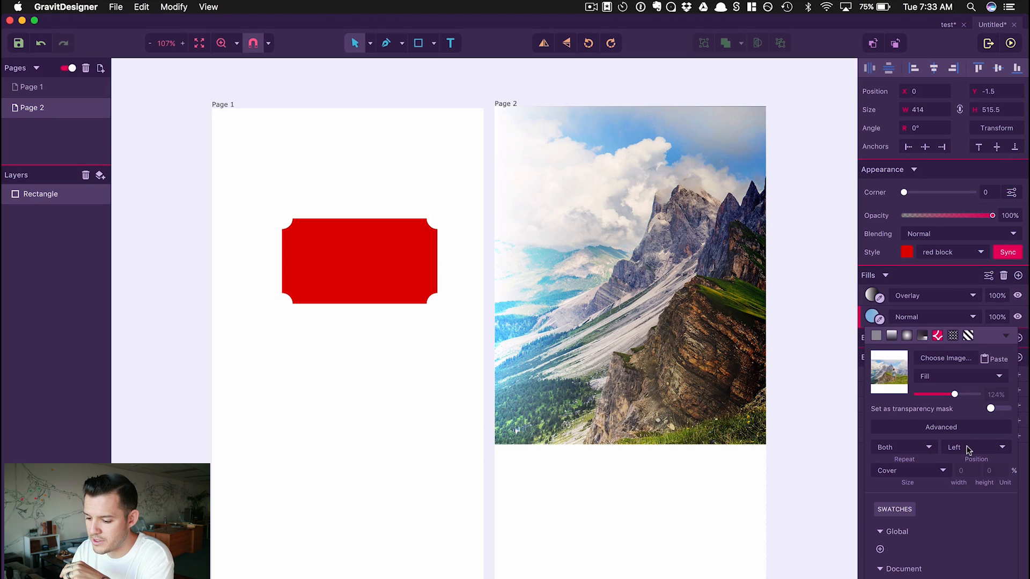
pyautogui.click(967, 447)
pyautogui.click(966, 463)
pyautogui.click(969, 453)
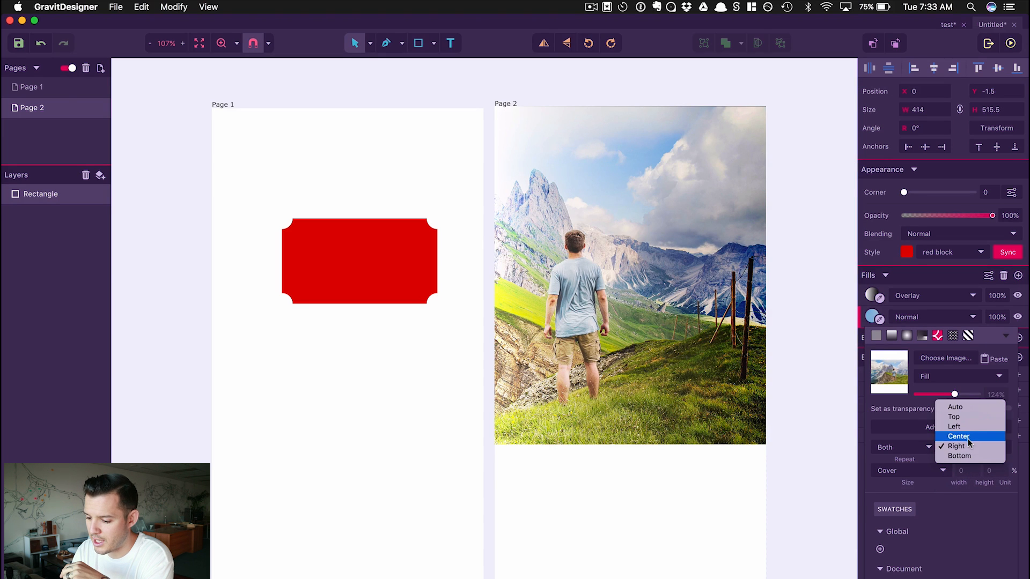
pyautogui.click(960, 434)
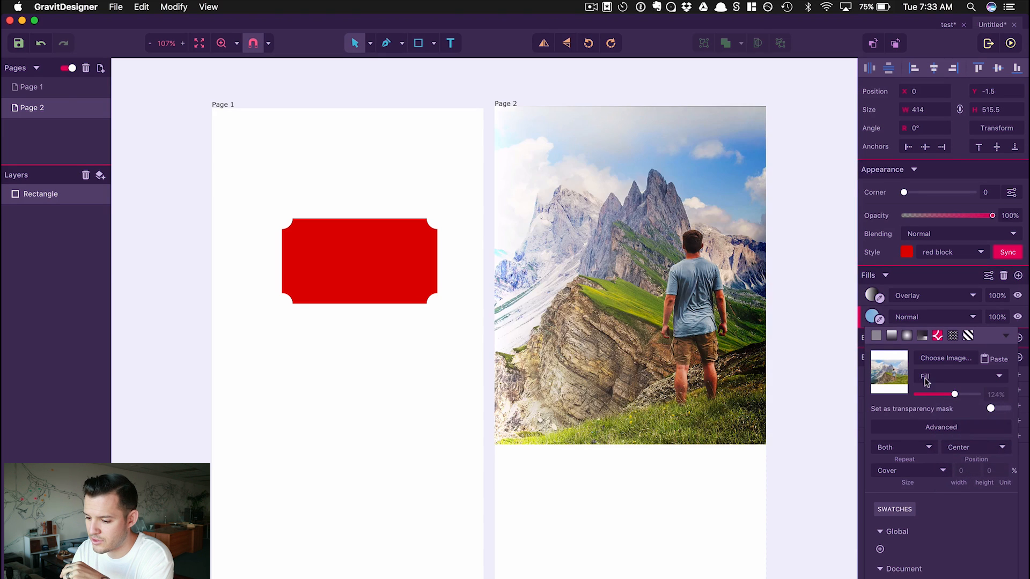
# Hide the Overlay gradient fill of the image rectangle on Page 2
pyautogui.click(1019, 297)
pyautogui.click(1019, 296)
pyautogui.click(1019, 297)
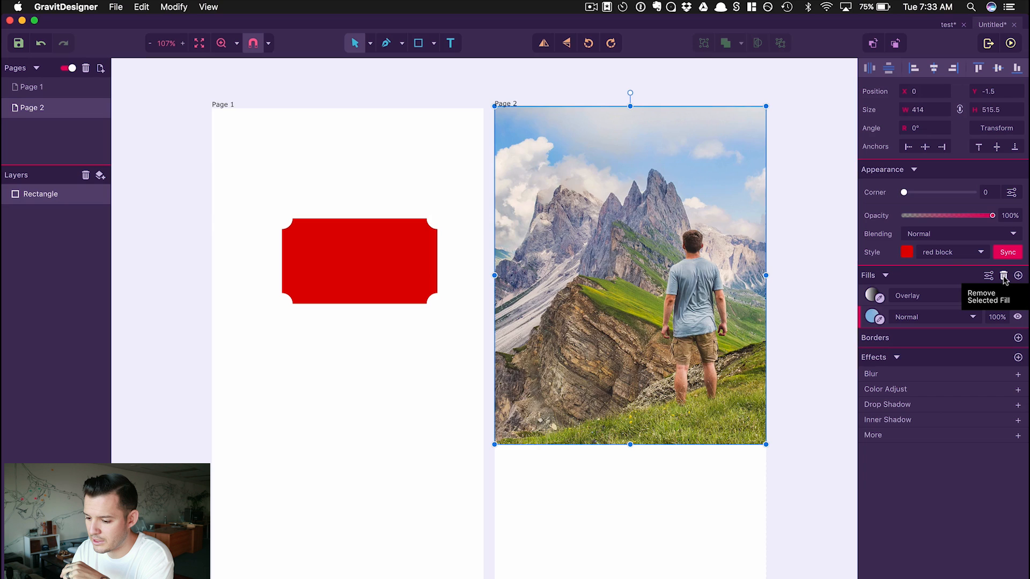
# Delete the hidden Overlay gradient fill, keeping the mountain photo as the rectangle's only fill
pyautogui.click(1004, 277)
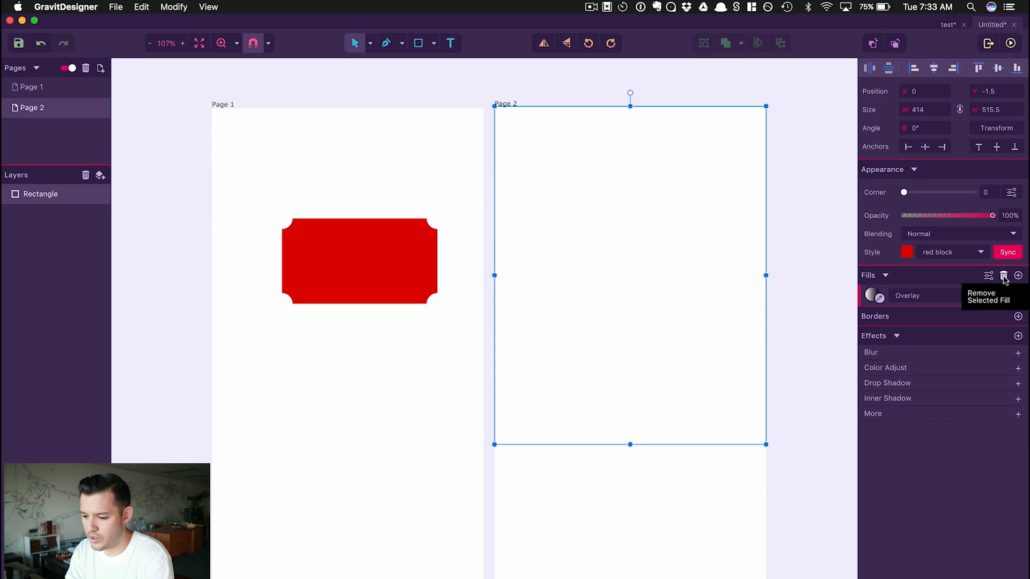
pyautogui.press('super+z')
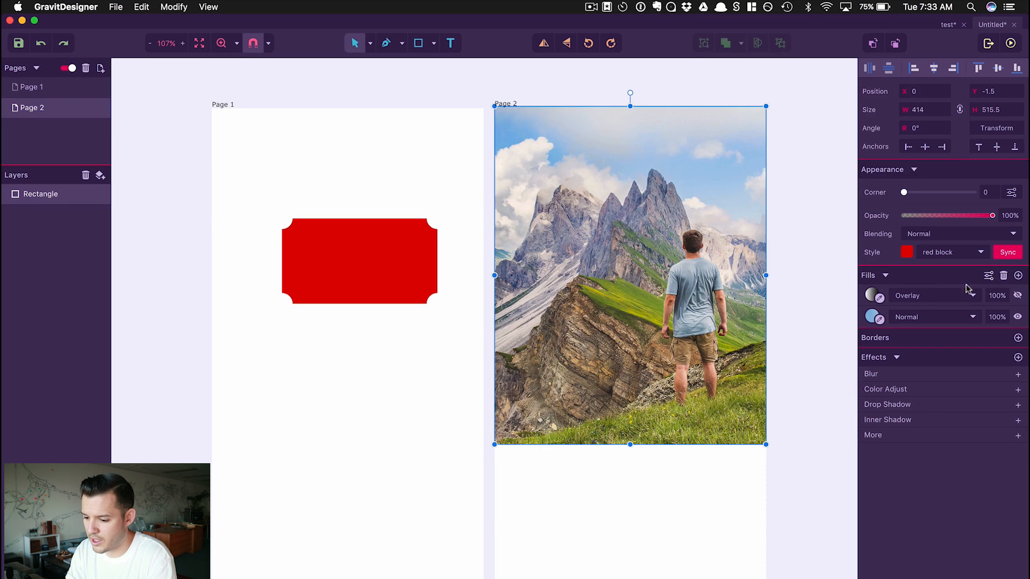
pyautogui.click(857, 295)
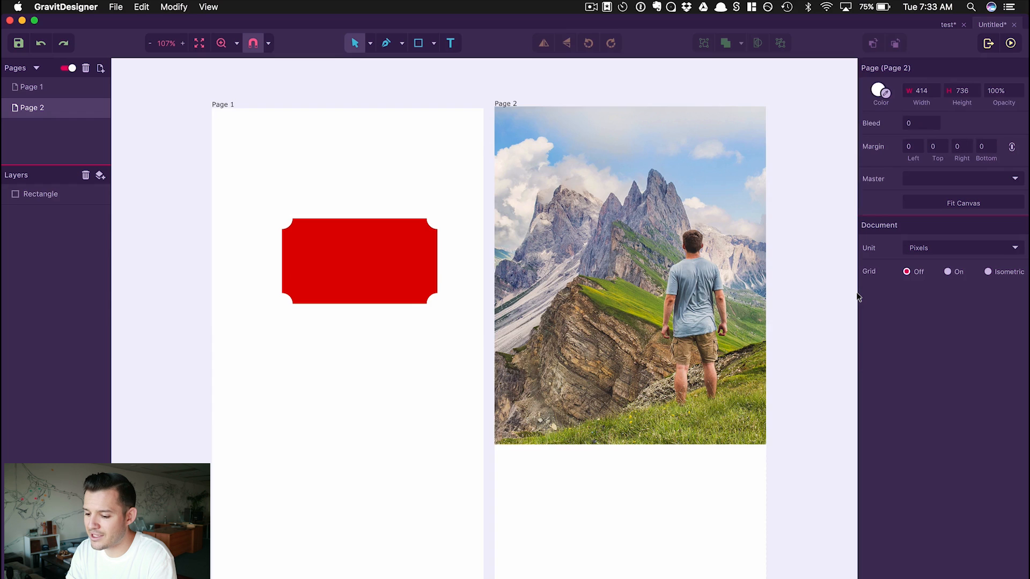
pyautogui.click(739, 285)
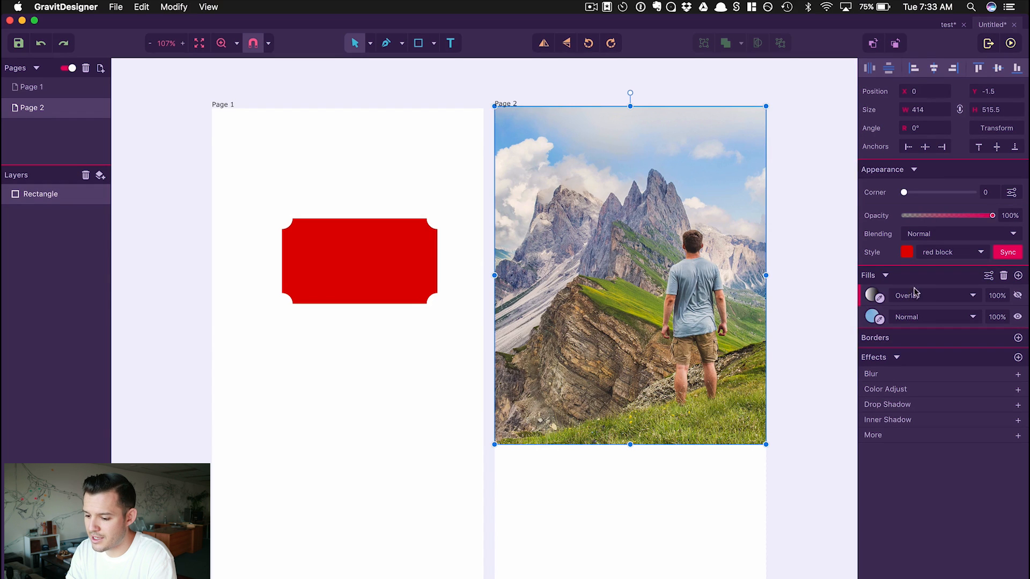
pyautogui.click(1003, 277)
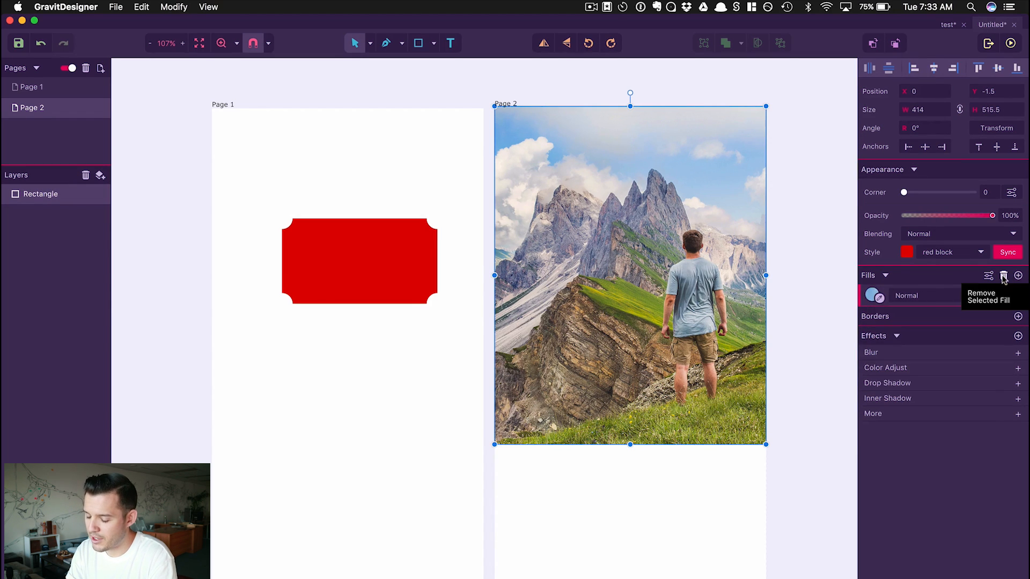
pyautogui.click(819, 264)
pyautogui.click(722, 281)
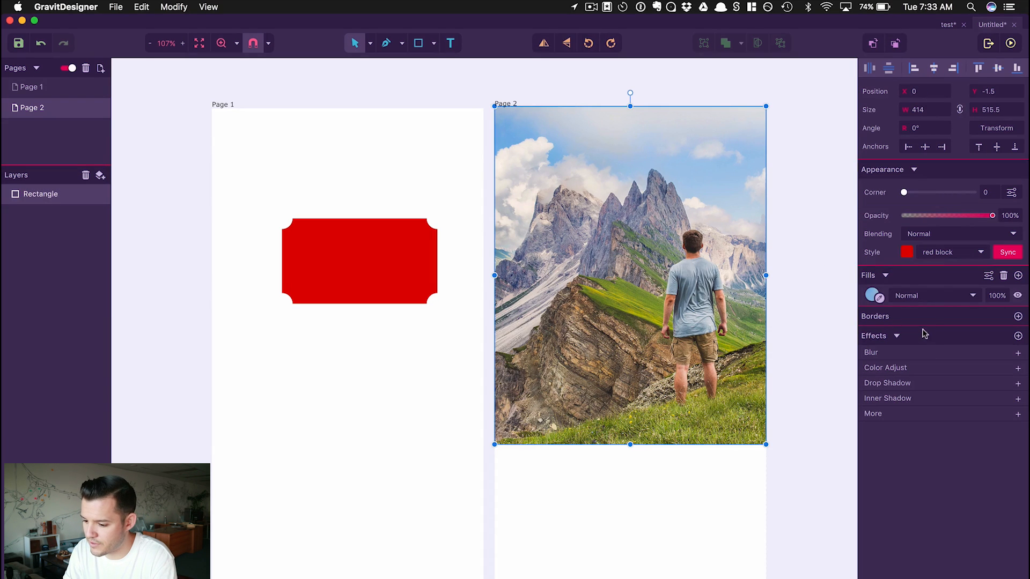
# Save the image fill as a global swatch and check the swatches offered for the red block and the photo
pyautogui.click(873, 295)
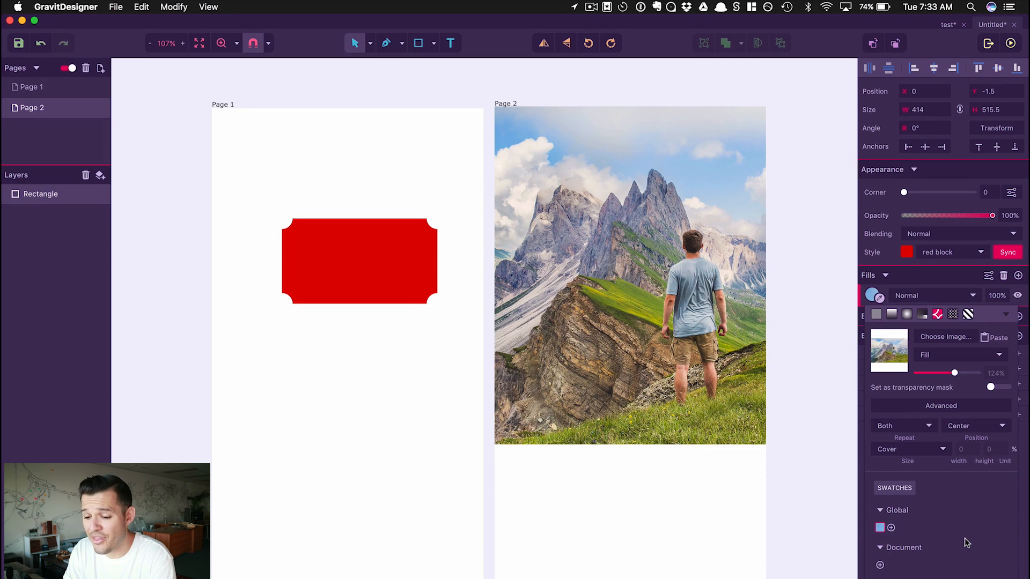
pyautogui.click(385, 280)
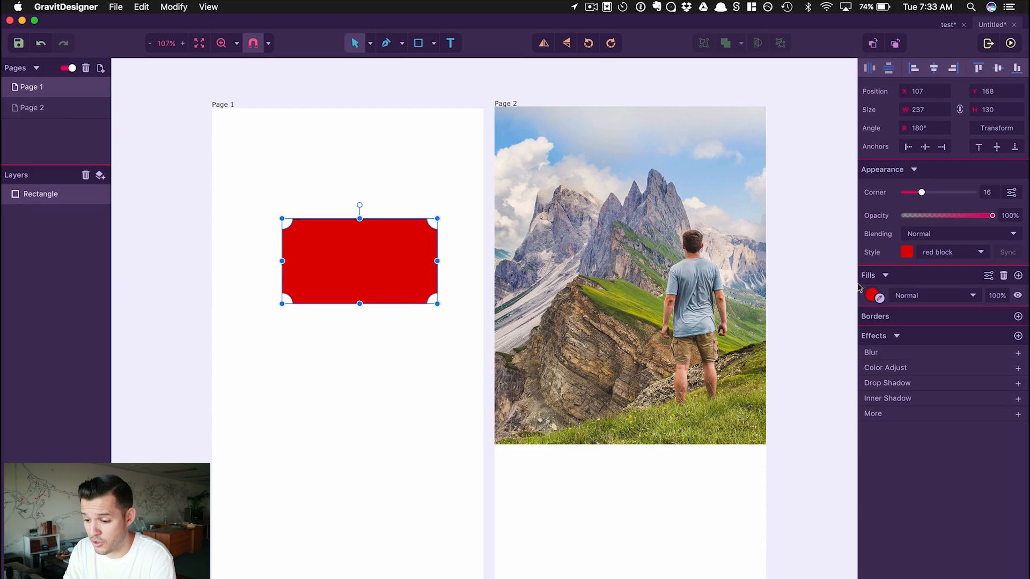
pyautogui.click(871, 295)
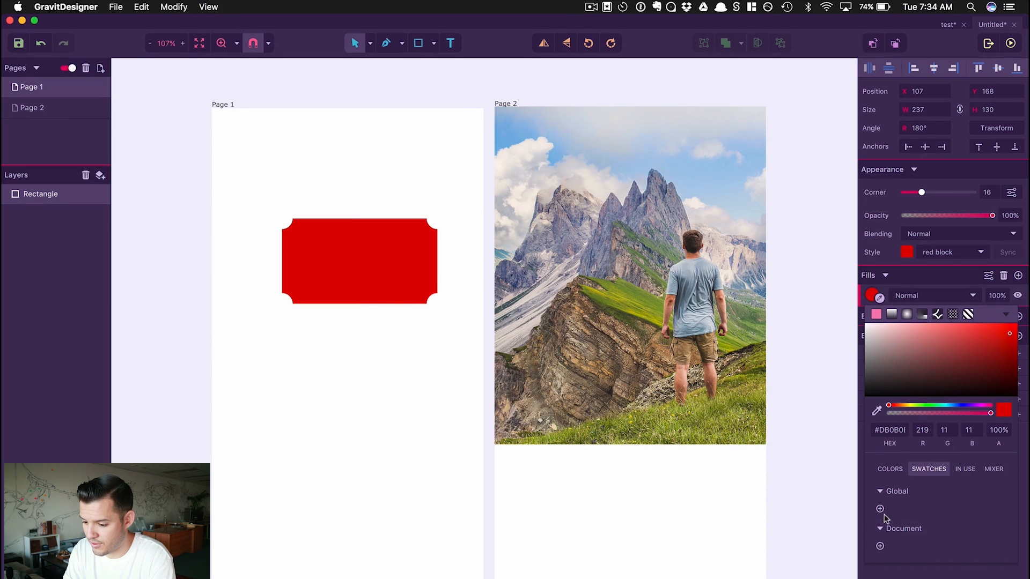
pyautogui.click(836, 439)
pyautogui.click(759, 385)
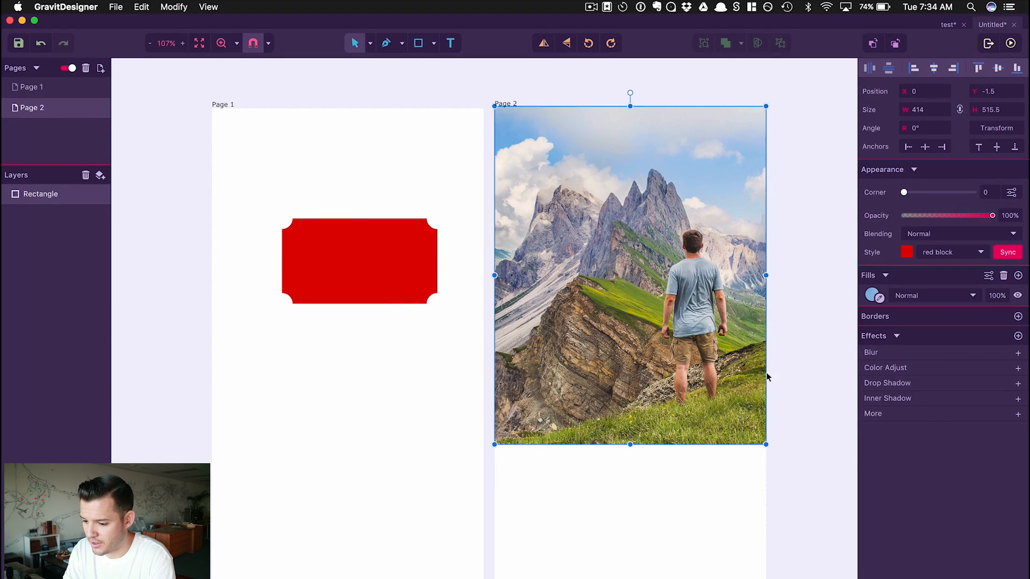
pyautogui.click(870, 296)
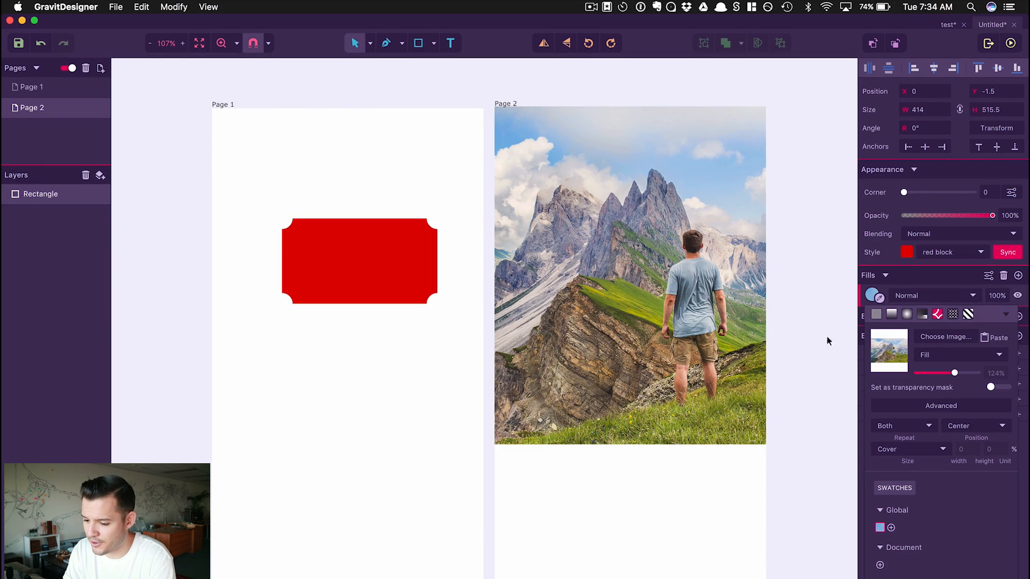
pyautogui.click(816, 348)
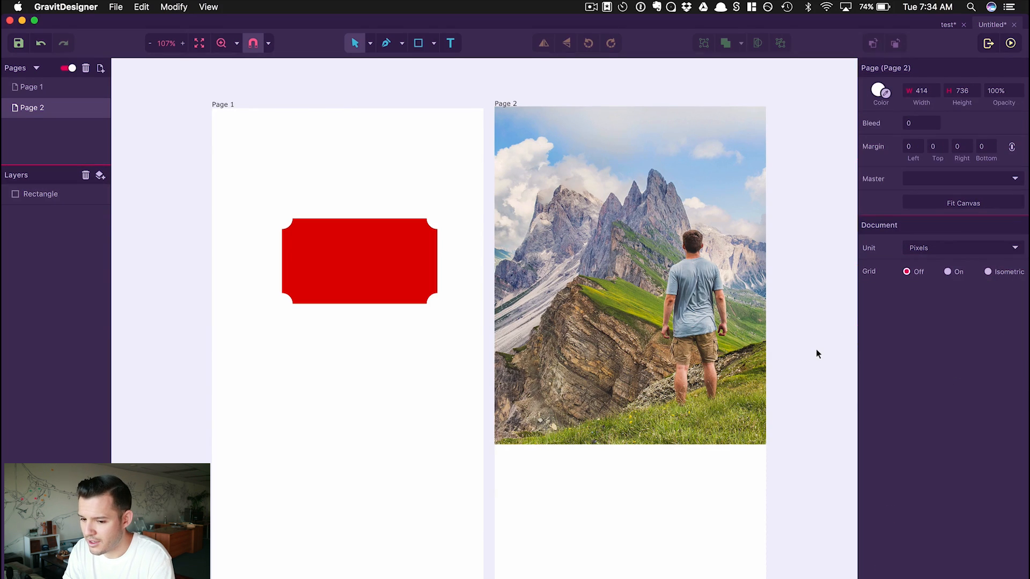
# Save the document to the Desktop under the name project
pyautogui.press('super+s')
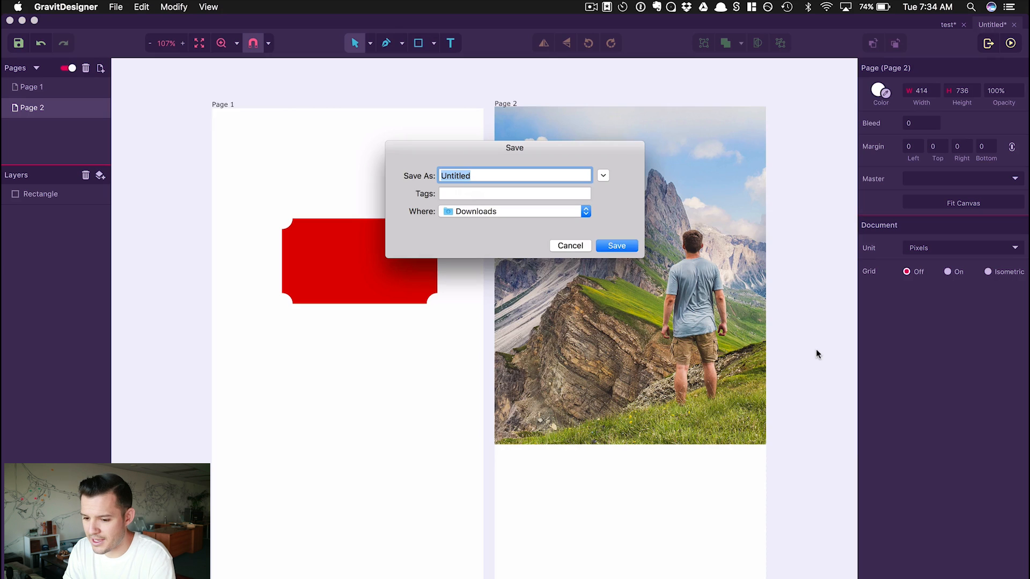
pyautogui.click(567, 216)
pyautogui.click(479, 337)
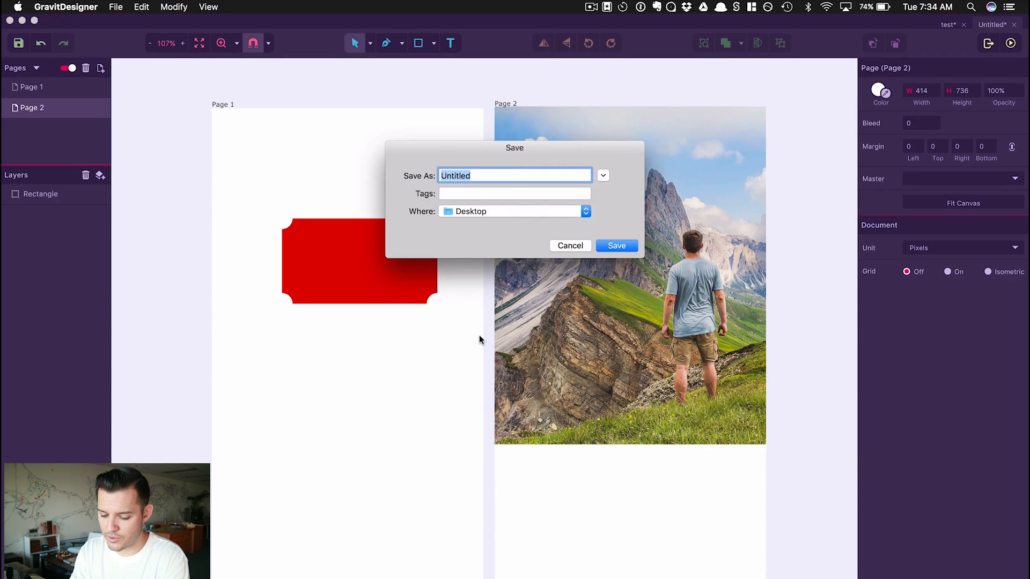
pyautogui.write('project')
pyautogui.press('Return')
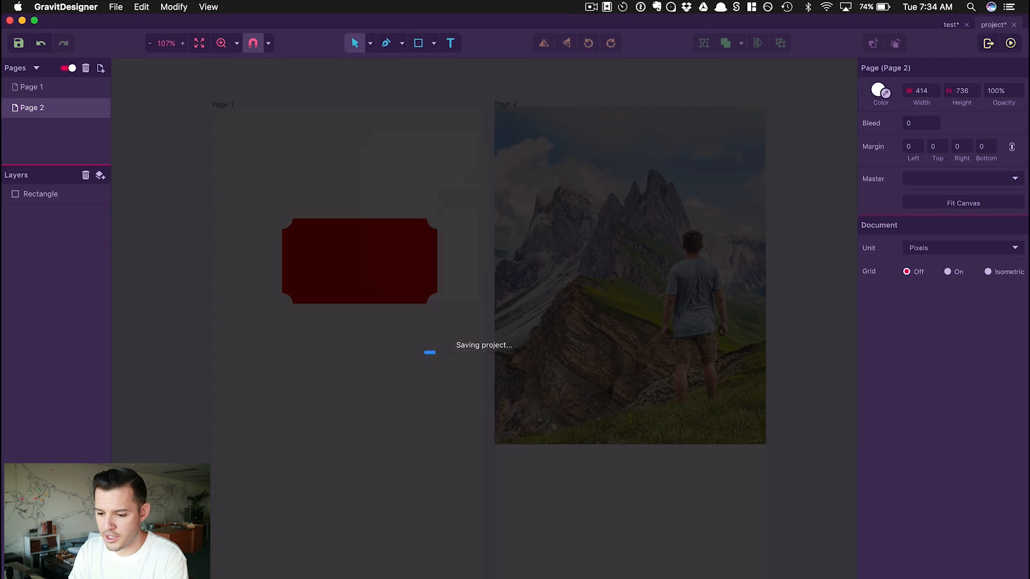
# Switch to the desktop to look at the saved project.gvdesign file and return to Gravit Designer
pyautogui.hotkey('ctrl', 'Right')
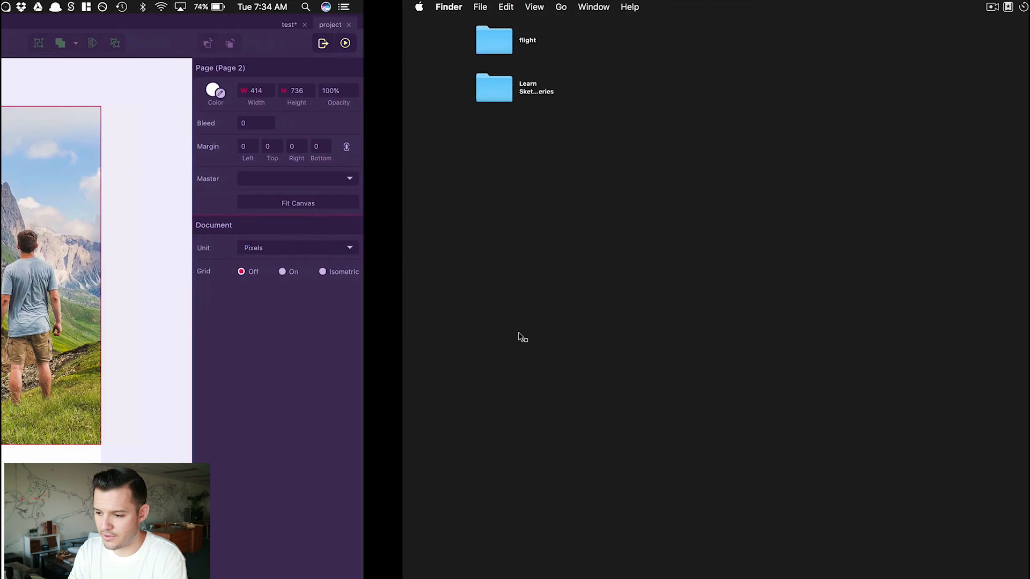
pyautogui.click(975, 324)
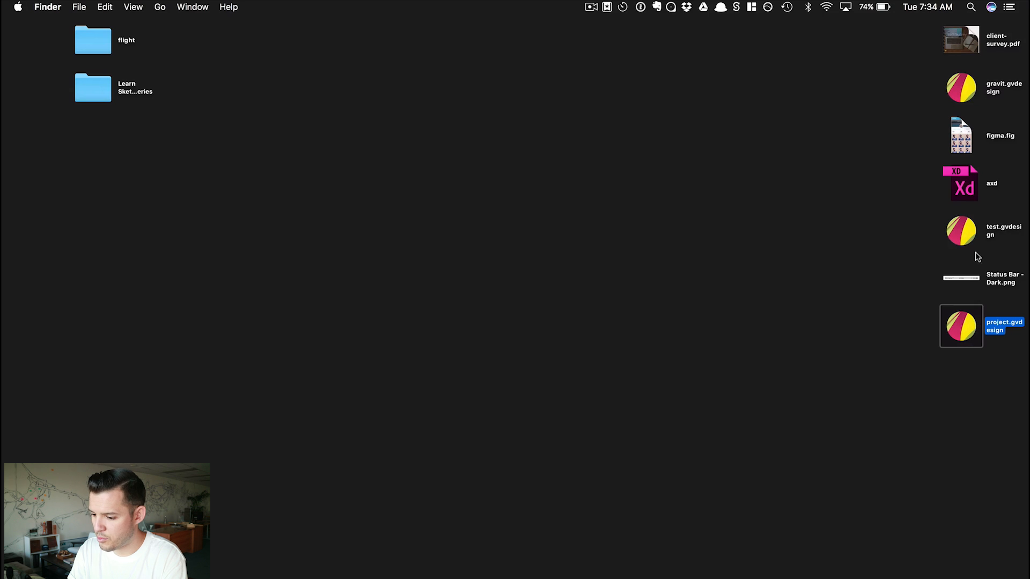
pyautogui.click(974, 234)
pyautogui.click(967, 100)
pyautogui.hotkey('ctrl', 'Left')
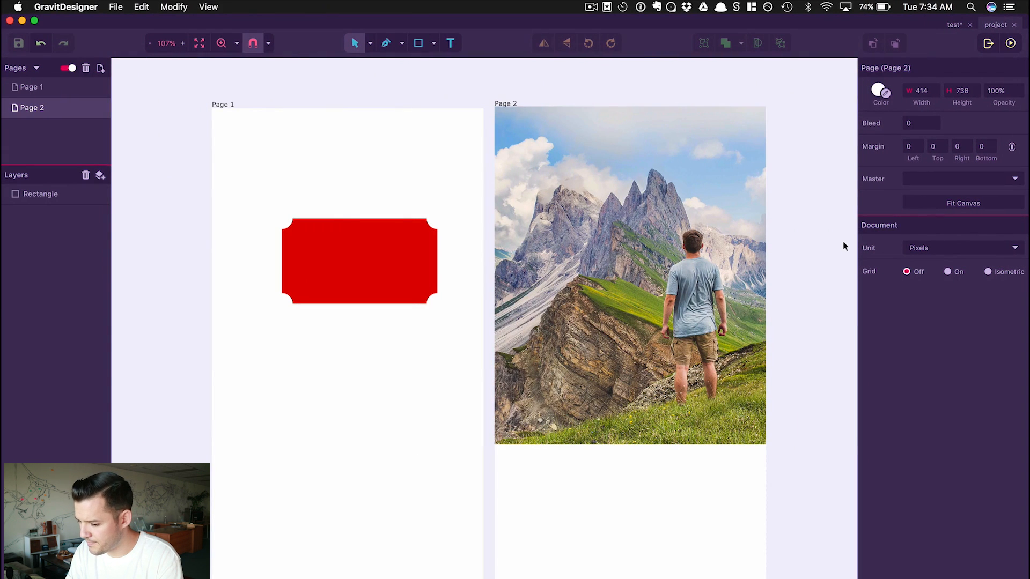
# Try the Mirror effect on the mountain photo rectangle and undo it
pyautogui.click(735, 267)
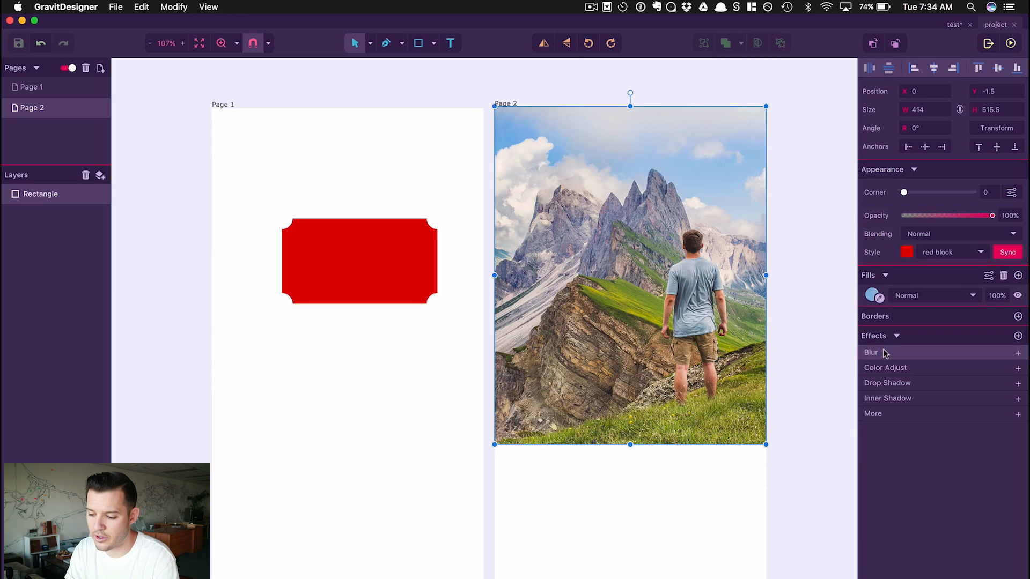
pyautogui.click(906, 420)
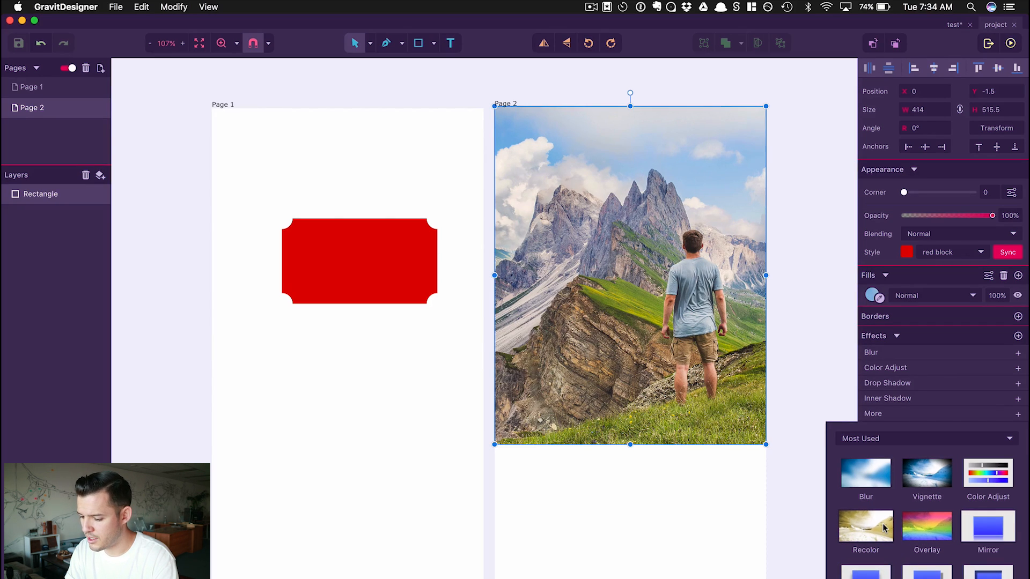
pyautogui.click(994, 523)
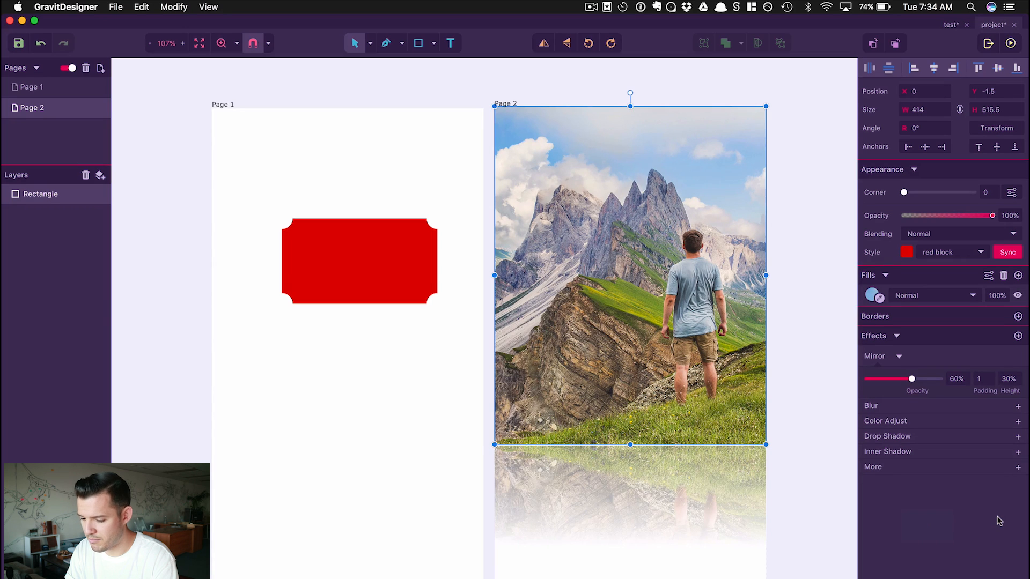
pyautogui.click(802, 443)
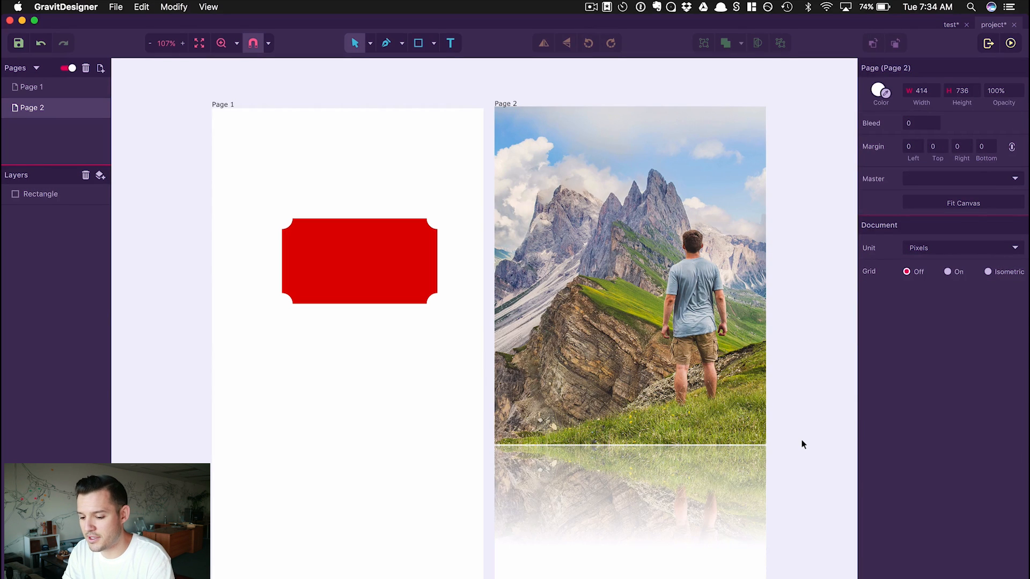
pyautogui.press('super+z')
pyautogui.click(802, 443)
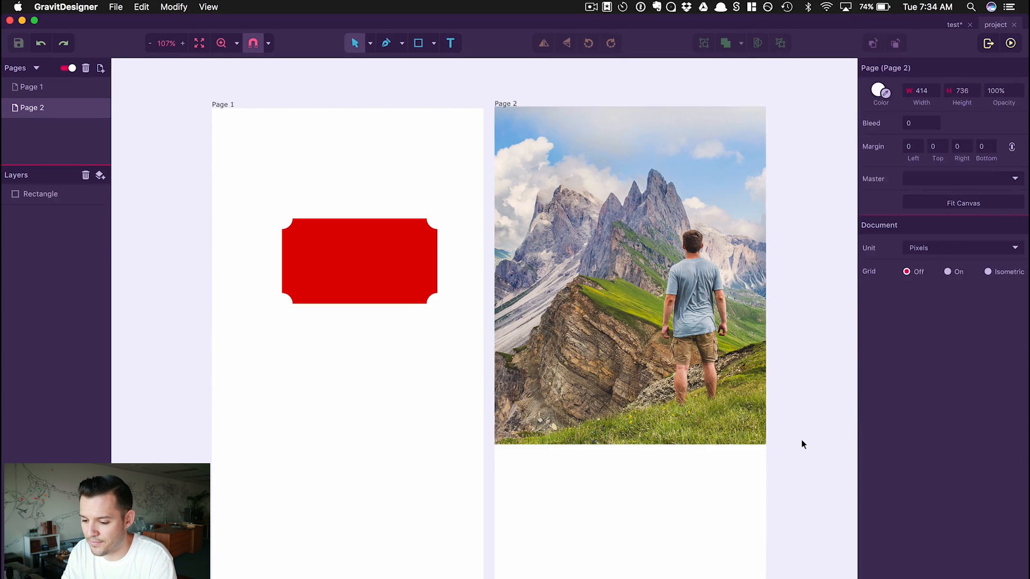
# Add the Mirror effect to the photo rectangle, trying a reflection height of 20% before restoring 30%
pyautogui.click(683, 411)
pyautogui.click(907, 413)
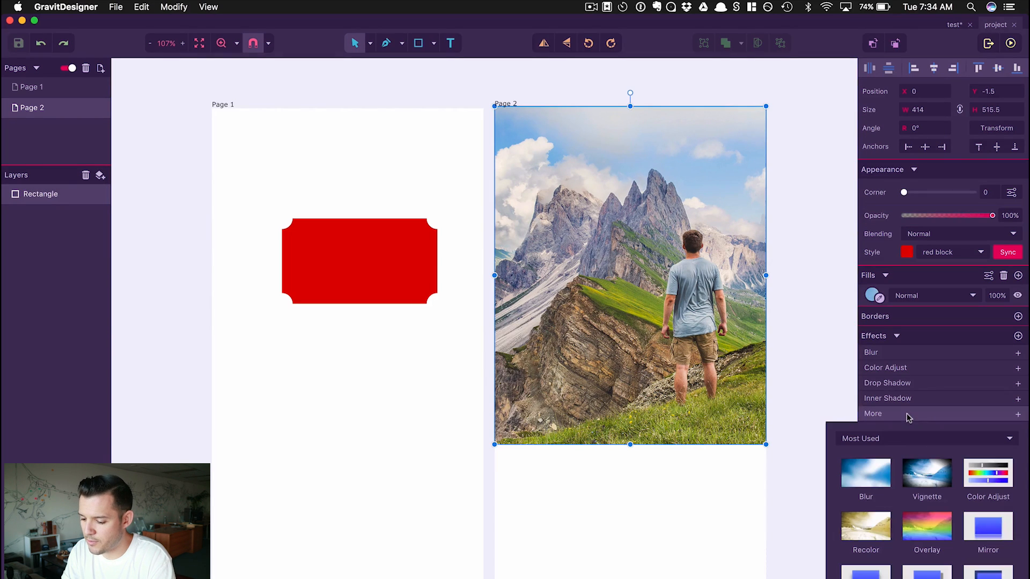
pyautogui.click(987, 531)
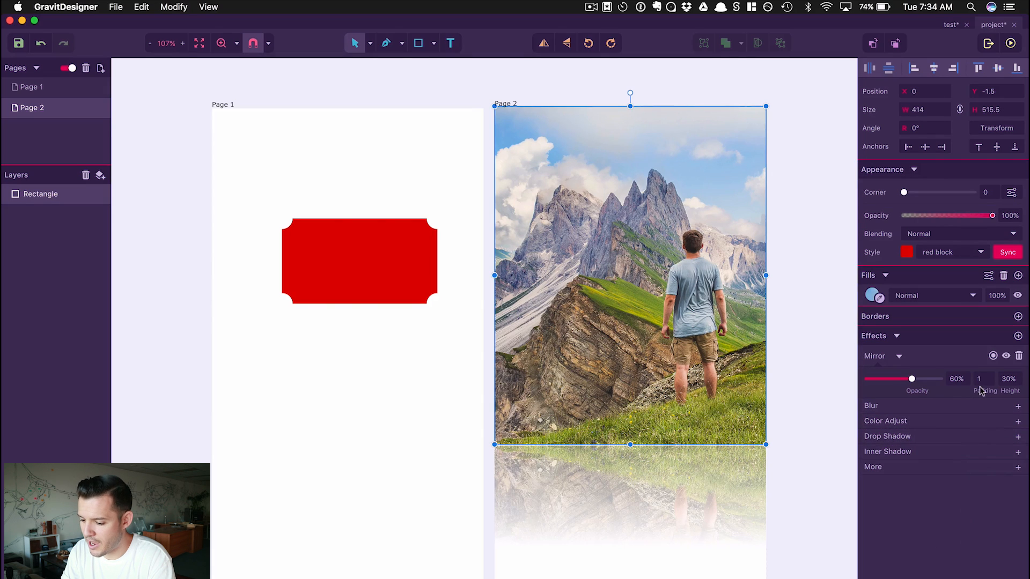
pyautogui.click(1013, 376)
pyautogui.hotkey('shift', 'Down')
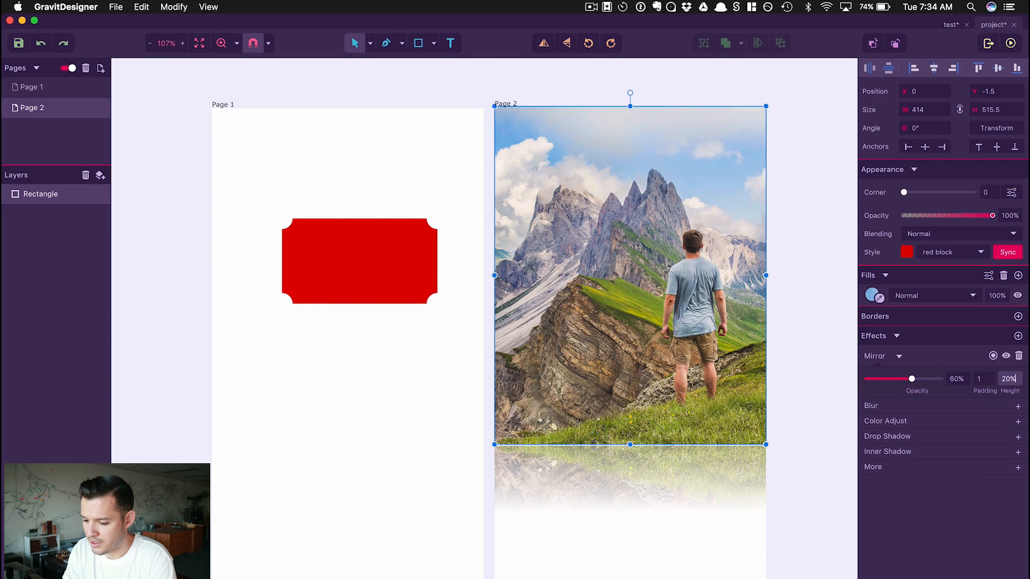
pyautogui.hotkey('shift', 'Up')
# Lower and raise the reflection's opacity, leaving it at 65%
pyautogui.click(951, 379)
pyautogui.press('Down')
pyautogui.press('Down')
pyautogui.press('Down')
pyautogui.press('Down')
pyautogui.press('Down')
pyautogui.press('Down')
pyautogui.press('Down')
pyautogui.press('Down')
pyautogui.press('Down')
pyautogui.press('Down')
pyautogui.press('Down')
pyautogui.press('Down')
pyautogui.press('Down')
pyautogui.press('Down')
pyautogui.press('Down')
pyautogui.press('Up')
pyautogui.press('Up')
pyautogui.press('Up')
pyautogui.press('Up')
pyautogui.press('Up')
pyautogui.press('Up')
pyautogui.press('Up')
pyautogui.press('Up')
pyautogui.press('Up')
pyautogui.press('Up')
pyautogui.press('Up')
pyautogui.press('Up')
pyautogui.press('Up')
pyautogui.press('Up')
pyautogui.press('Up')
pyautogui.press('Up')
pyautogui.press('Up')
pyautogui.press('Up')
pyautogui.press('Up')
pyautogui.press('Up')
# Try different paddings between the photo and its reflection, including -10, and set the padding to 10
pyautogui.click(977, 378)
pyautogui.write('0')
pyautogui.press('Up')
pyautogui.hotkey('shift', 'Up')
pyautogui.hotkey('shift', 'Up')
pyautogui.hotkey('shift', 'Up')
pyautogui.hotkey('shift', 'Up')
pyautogui.hotkey('shift', 'Up')
pyautogui.hotkey('shift', 'Up')
pyautogui.hotkey('shift', 'Down')
pyautogui.hotkey('shift', 'Down')
pyautogui.hotkey('shift', 'Down')
pyautogui.hotkey('shift', 'Down')
pyautogui.hotkey('shift', 'Down')
pyautogui.hotkey('shift', 'Down')
pyautogui.press('Down')
pyautogui.hotkey('shift', 'Down')
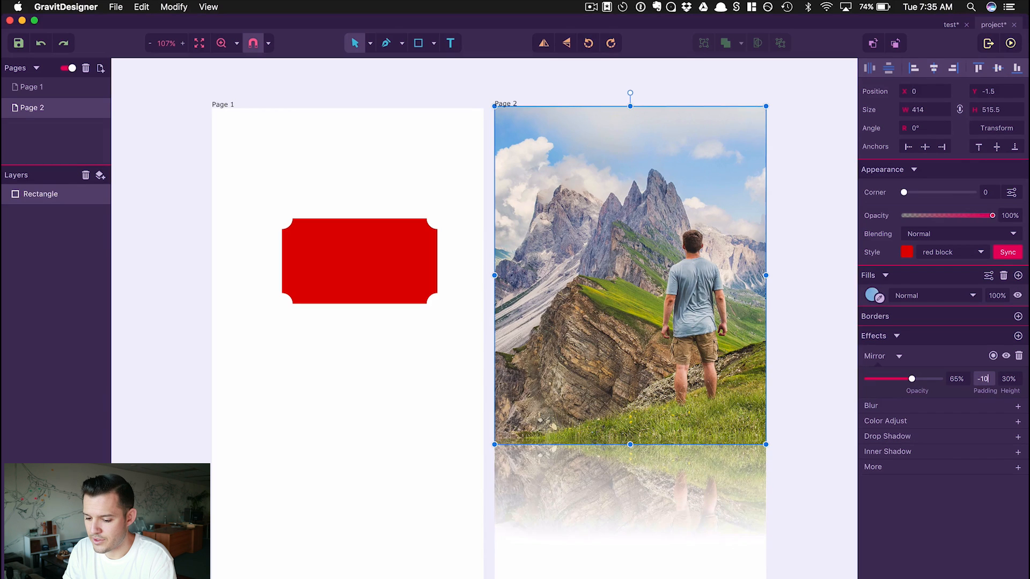
pyautogui.hotkey('shift', 'Up')
pyautogui.hotkey('shift', 'Up')
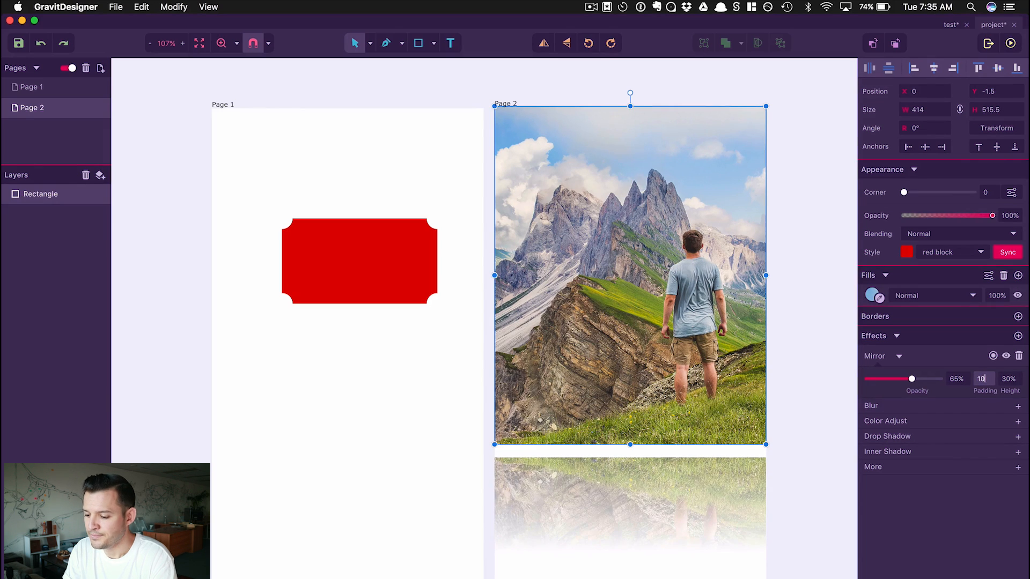
# Remove the Mirror effect from the mountain photo rectangle and leave nothing selected
pyautogui.moveTo(990, 361)
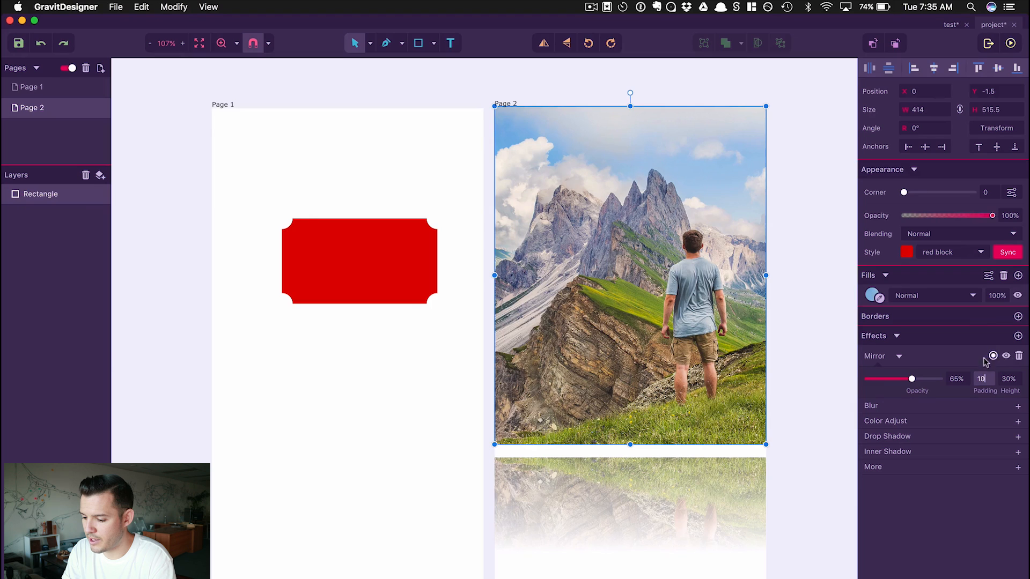
pyautogui.click(1016, 361)
pyautogui.click(1017, 358)
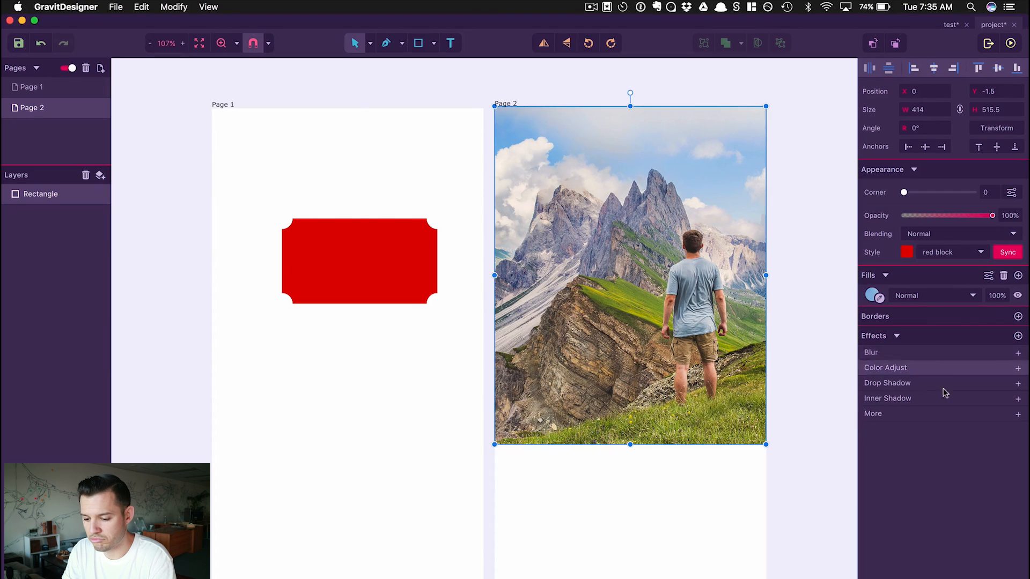
pyautogui.click(782, 455)
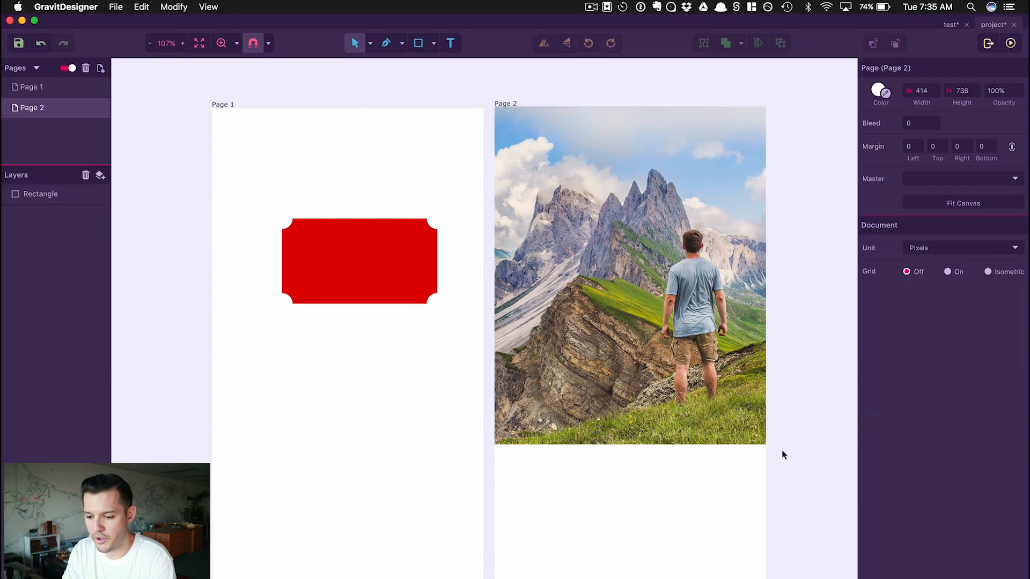
pyautogui.click(662, 375)
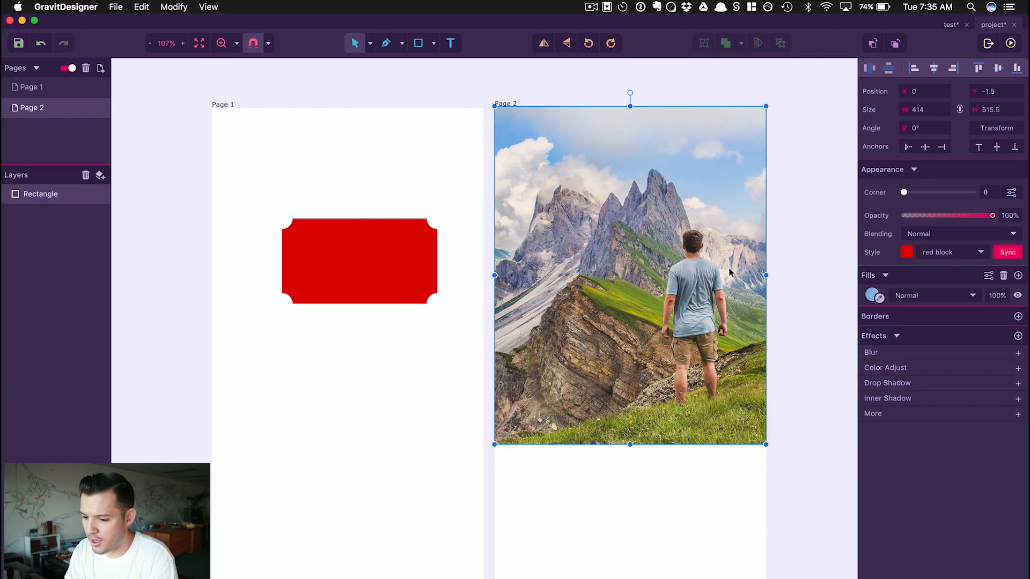
pyautogui.click(791, 261)
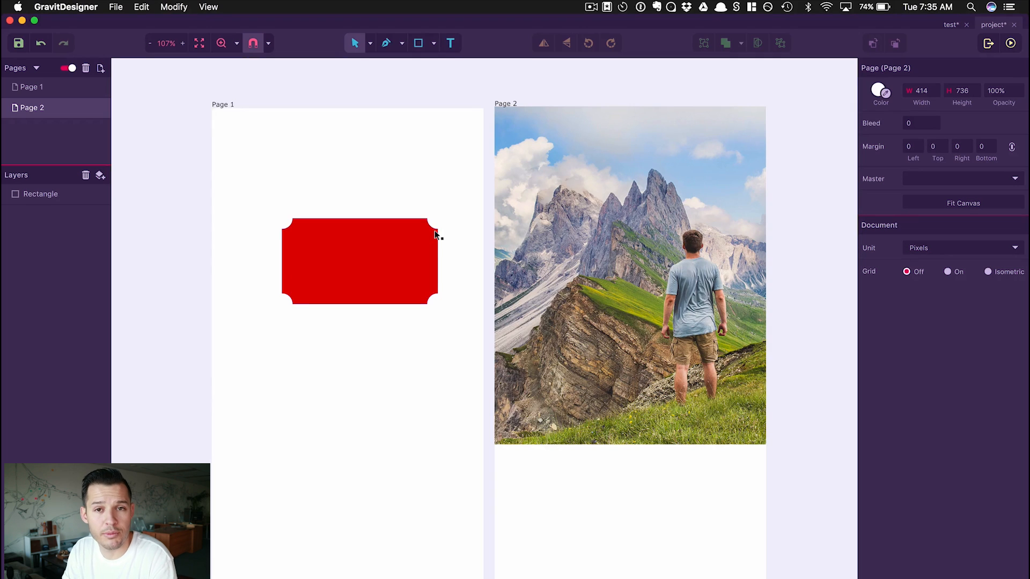
# Delete the red rectangle from Page 1, switch to the test document, and return to the project document
pyautogui.click(399, 257)
pyautogui.press('BackSpace')
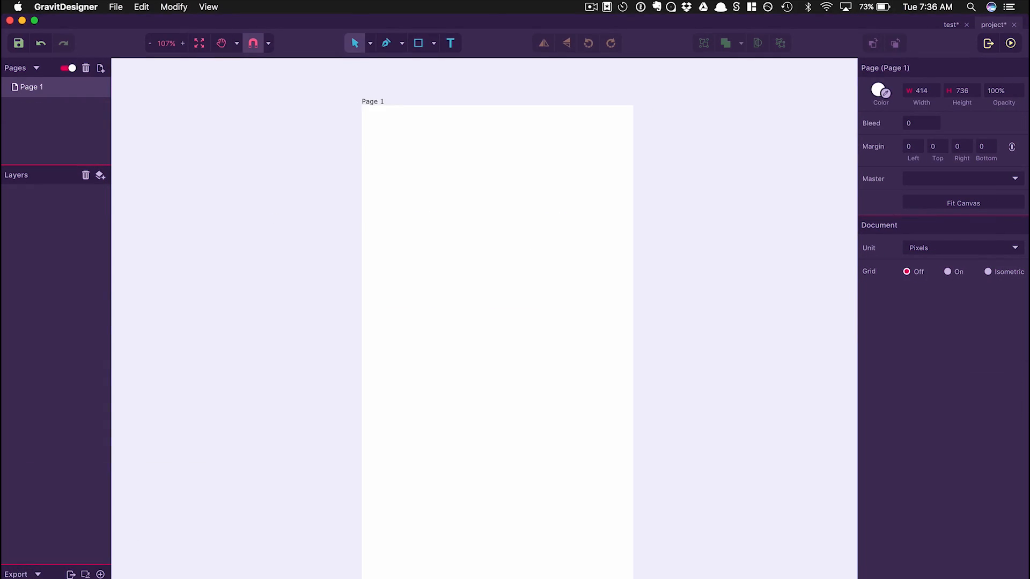
pyautogui.click(950, 25)
pyautogui.click(991, 24)
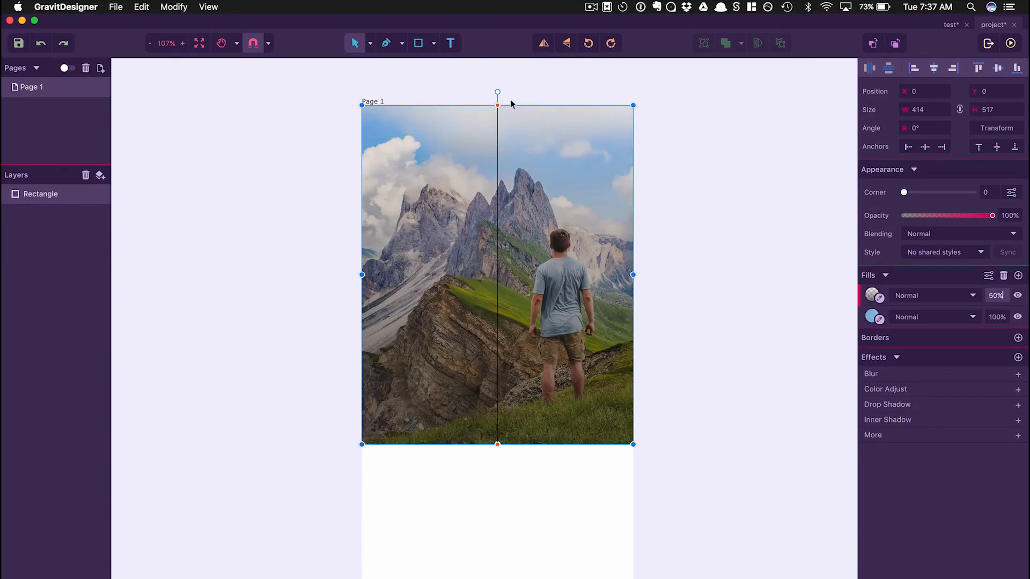
# Open the photo's upper gradient fill for editing and duplicate the title text "The Alpes" directly below itself
pyautogui.click(872, 295)
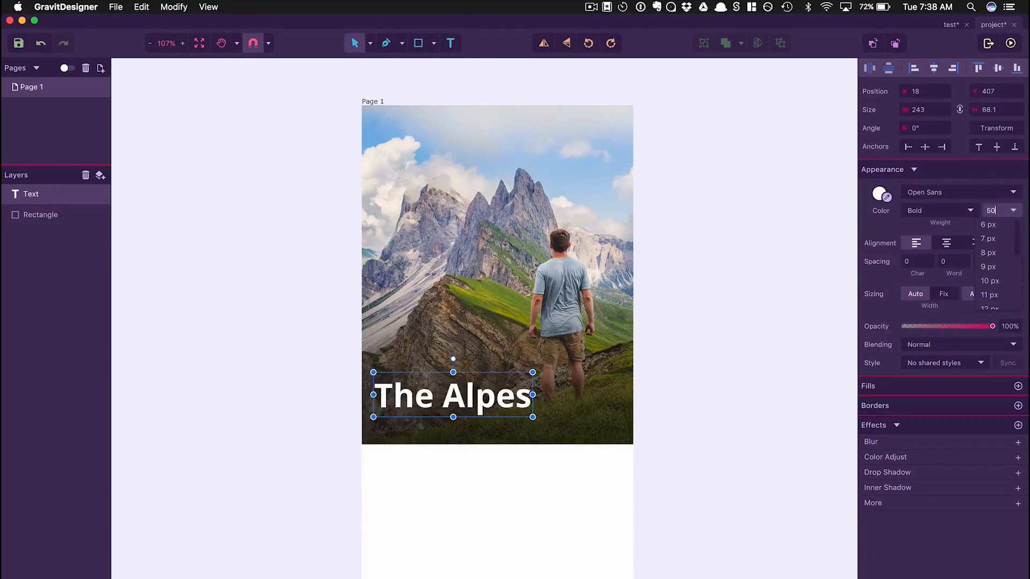
pyautogui.keyDown('alt'); pyautogui.moveTo(460, 388); pyautogui.dragTo(460, 427); pyautogui.keyUp('alt')
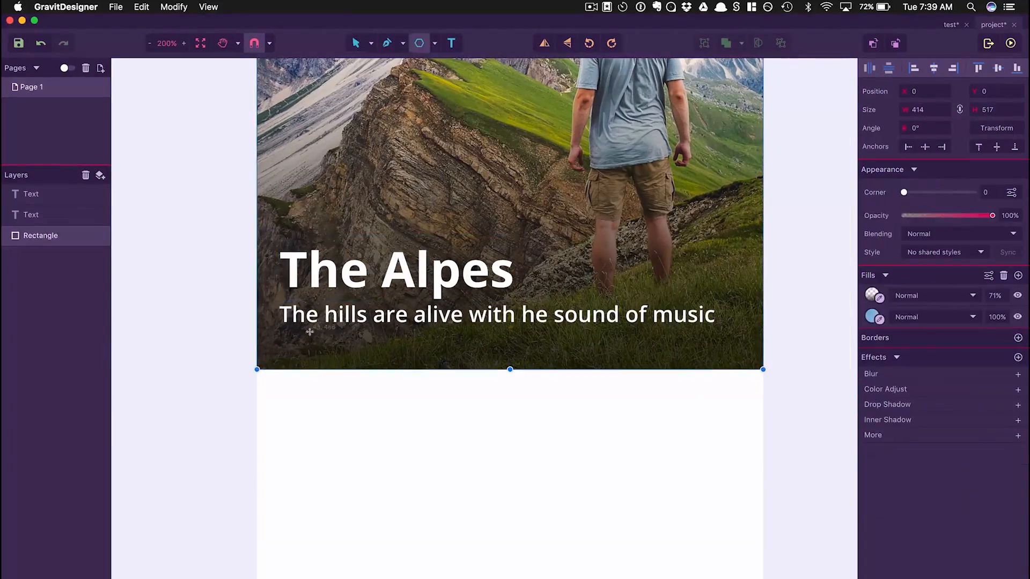
# Draw a small polygon under the start of the subtitle text for the star rating
pyautogui.moveTo(310, 332); pyautogui.dragTo(281, 354)
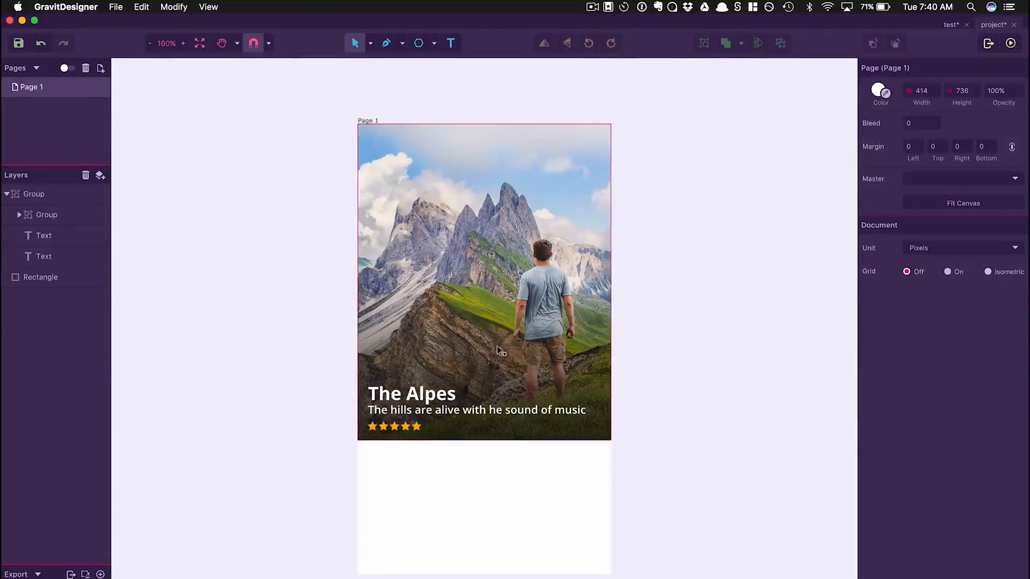
# Draw a rectangle across the bottom of Page 1, spanning nearly the full page width
pyautogui.click(464, 236)
pyautogui.press('r')
pyautogui.moveTo(357, 529); pyautogui.dragTo(608, 572)
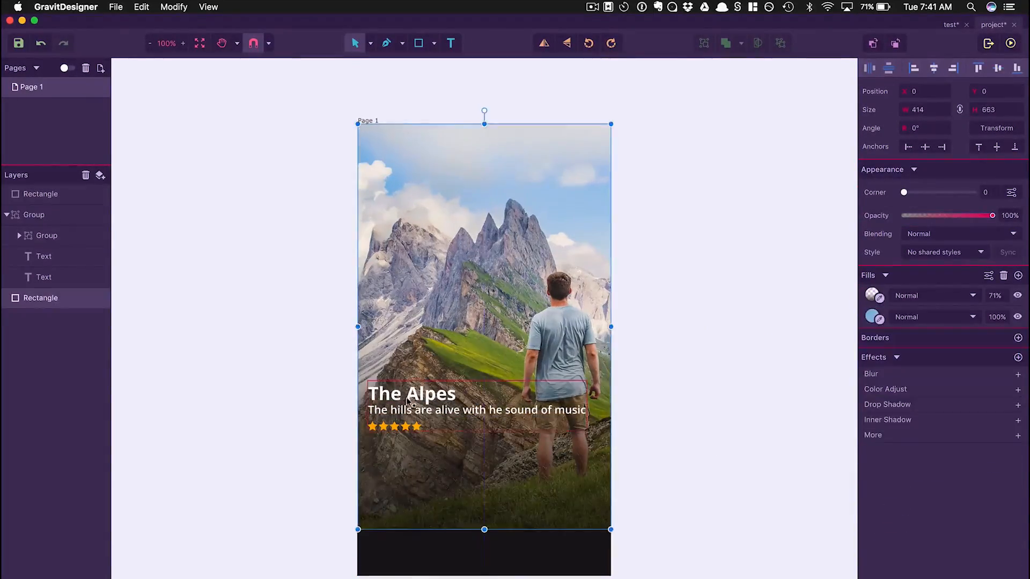